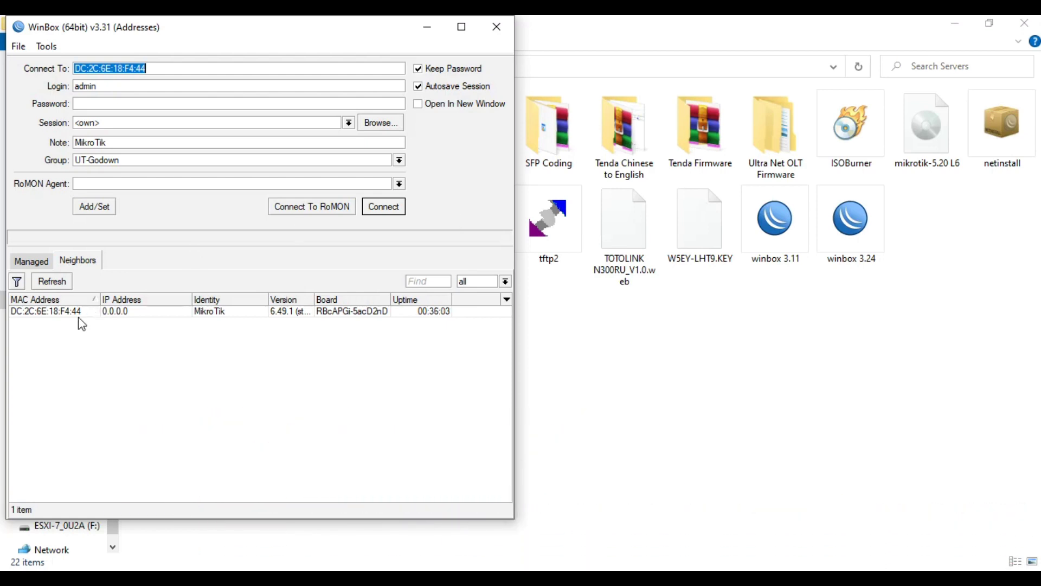
Step: Connect to the MikroTik cAP as admin and maximize the session window
click(72, 314)
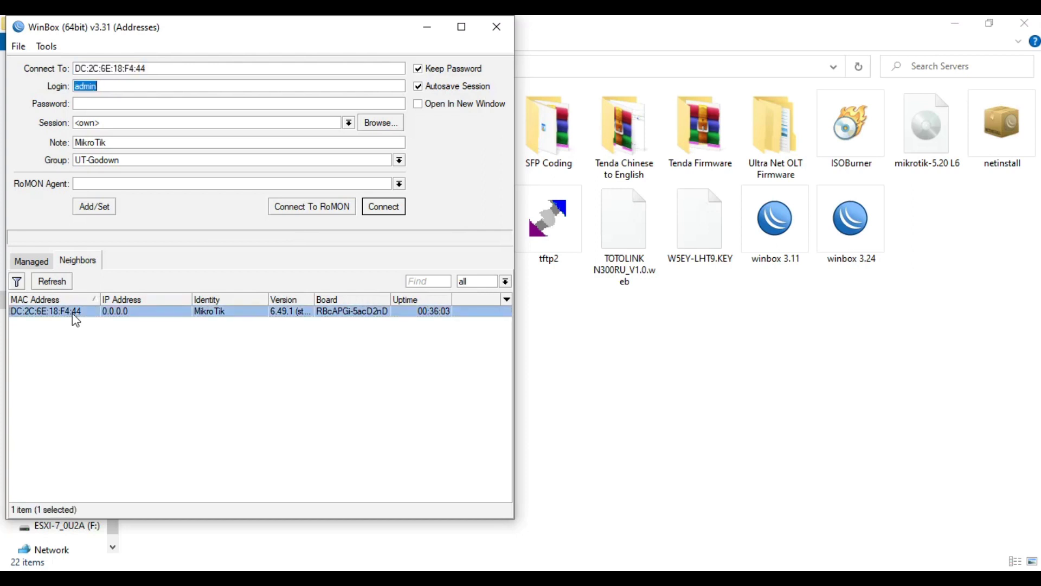
click(386, 209)
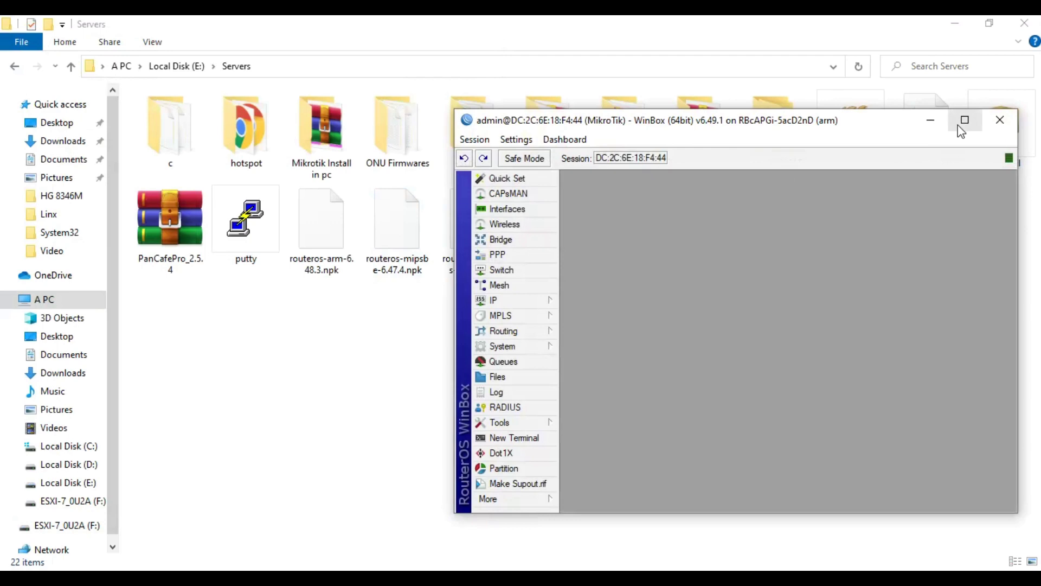
click(958, 126)
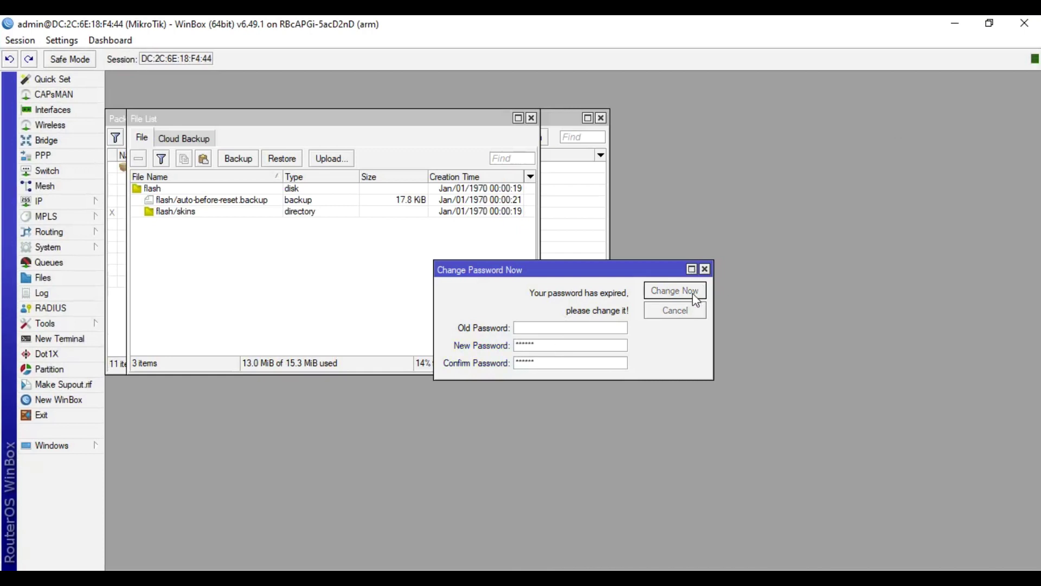
Step: Set a new admin password, reconnect with it, and show the Interface List
click(675, 291)
click(955, 23)
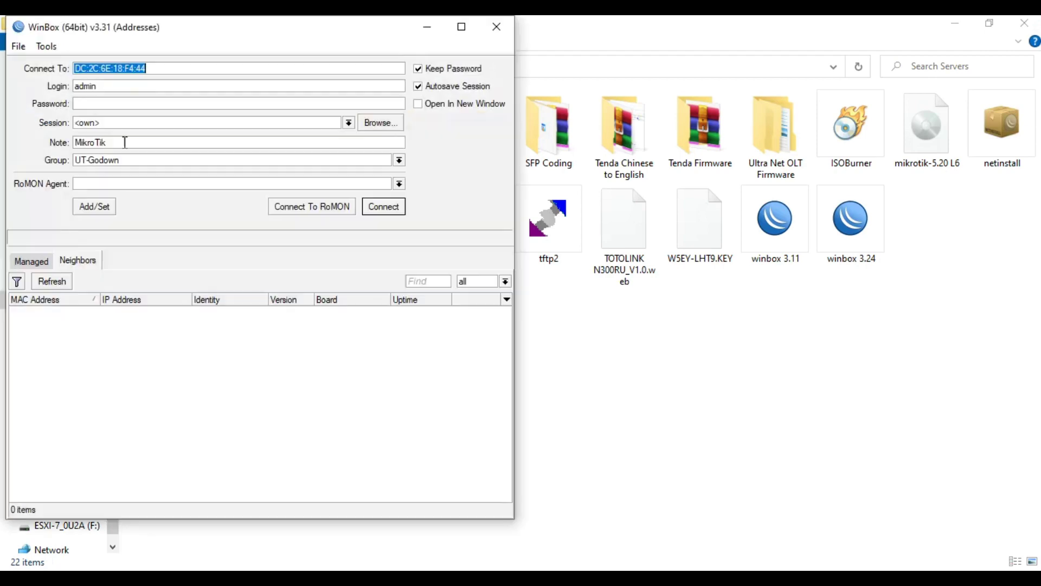
click(115, 104)
text(*)
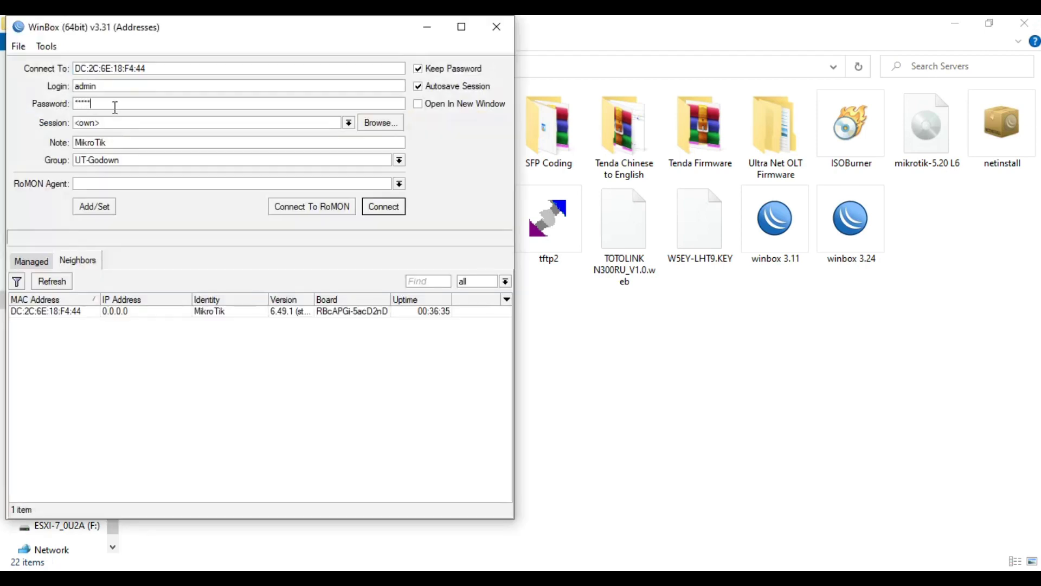
key(Return)
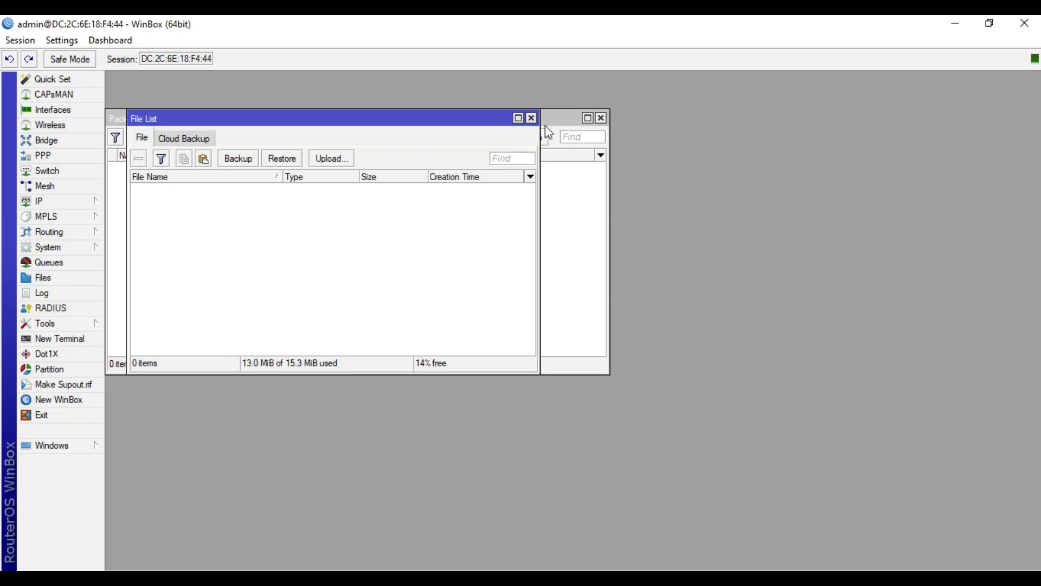
click(57, 110)
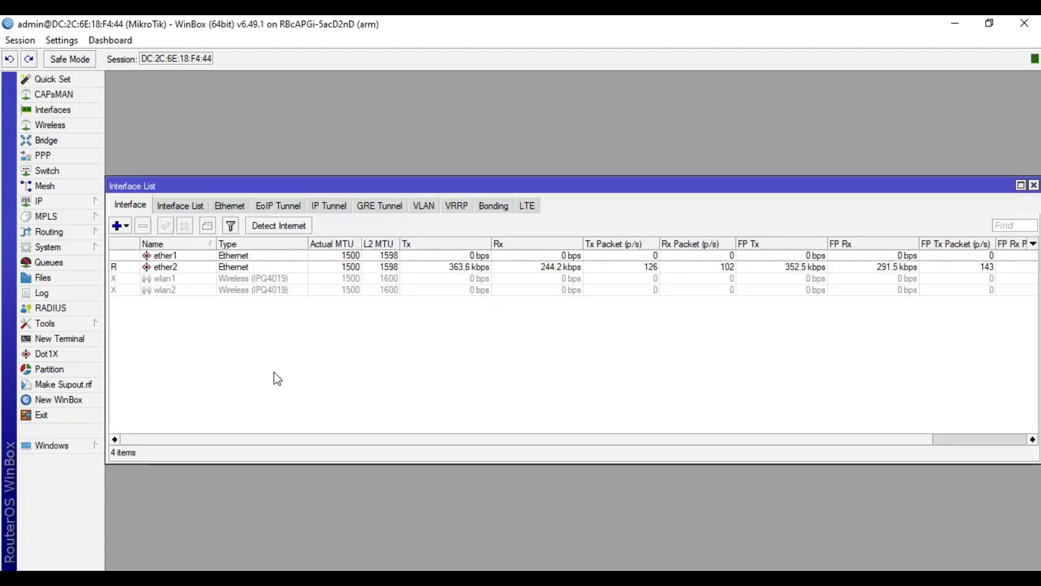
Step: Enable both wireless interfaces, wlan1 and wlan2, together
click(188, 268)
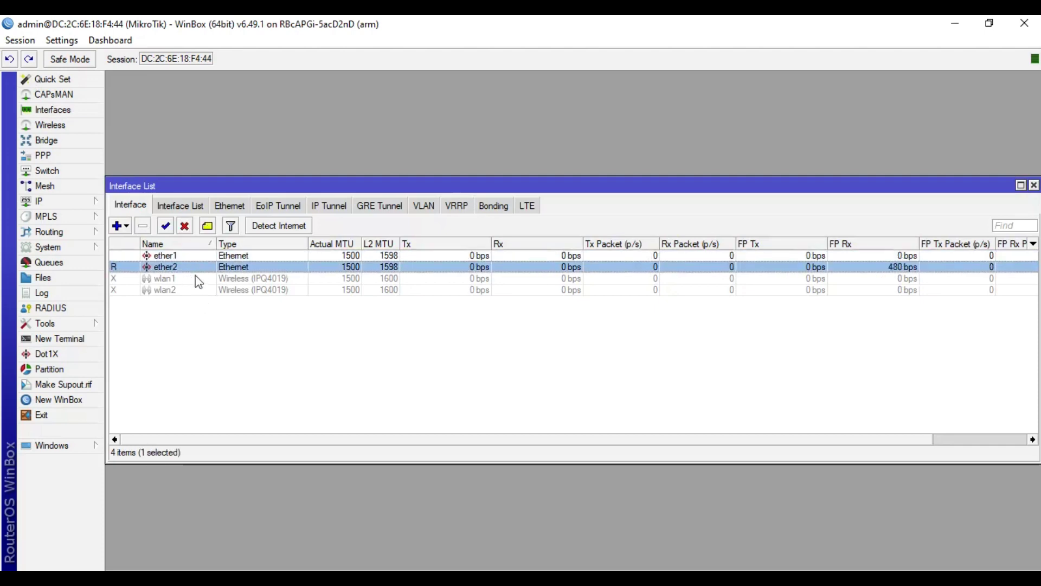
click(196, 277)
key(shift+Down)
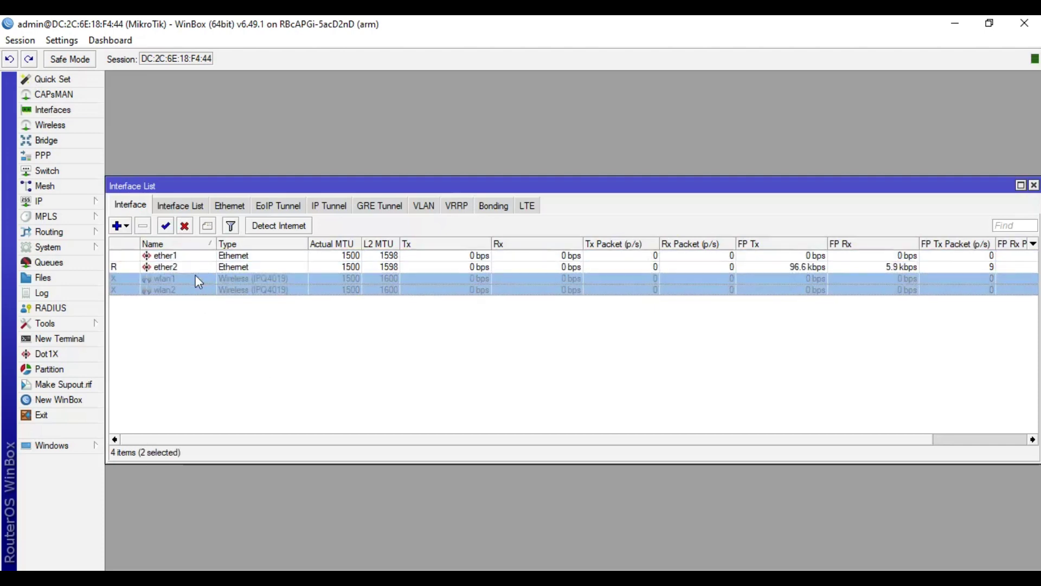
click(167, 227)
Step: Check the enabled wlan1 and wlan2 rows, then bring up the Wireless Tables
click(200, 317)
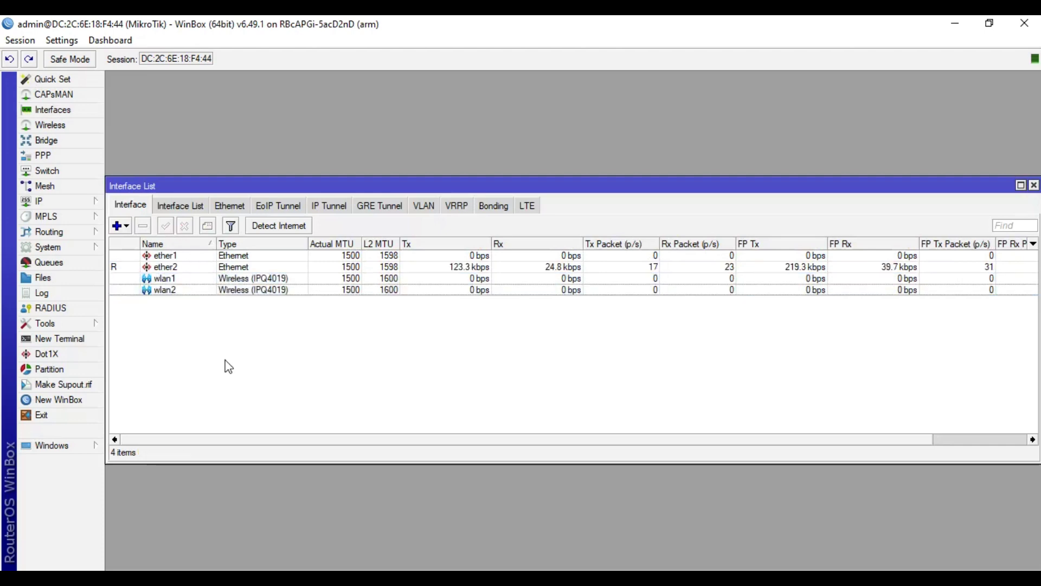
click(177, 291)
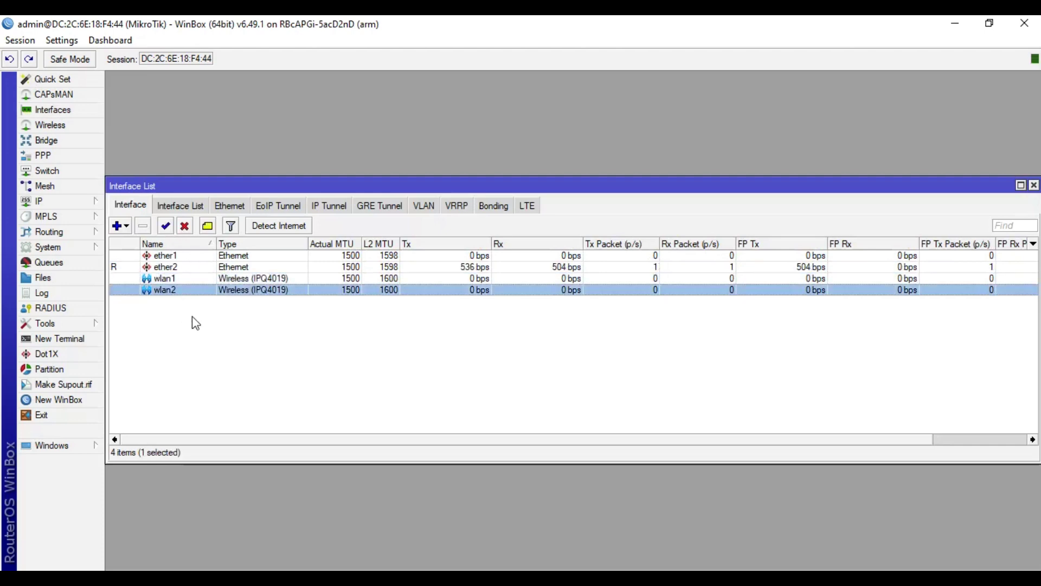
click(204, 333)
click(193, 282)
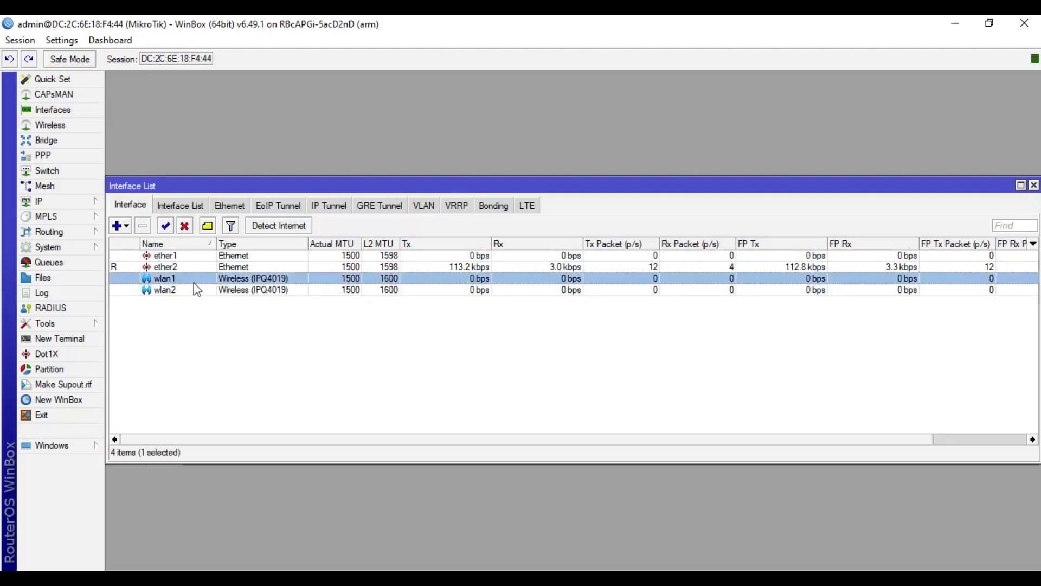
click(196, 286)
click(196, 279)
click(208, 324)
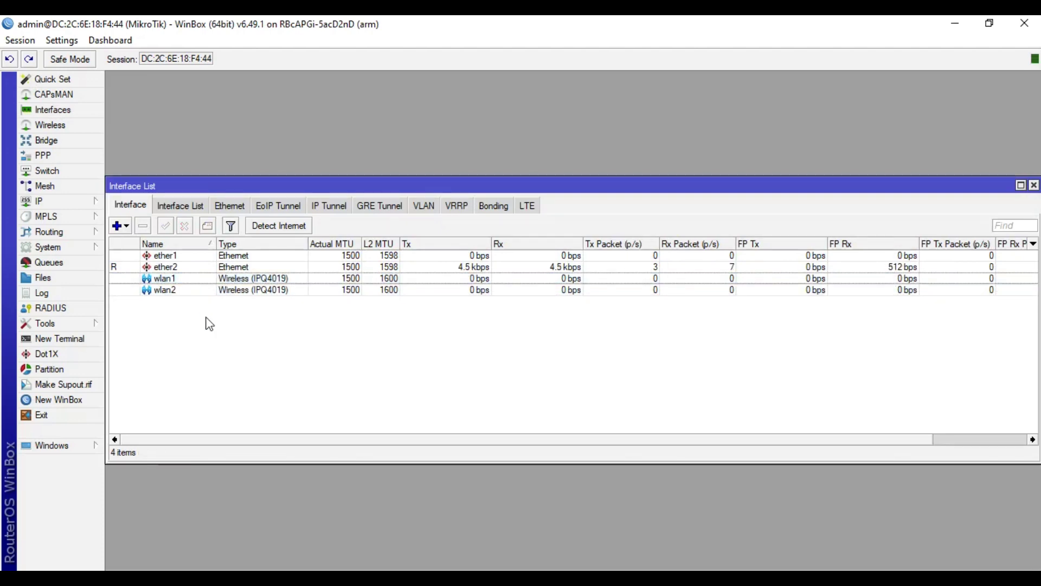
click(63, 127)
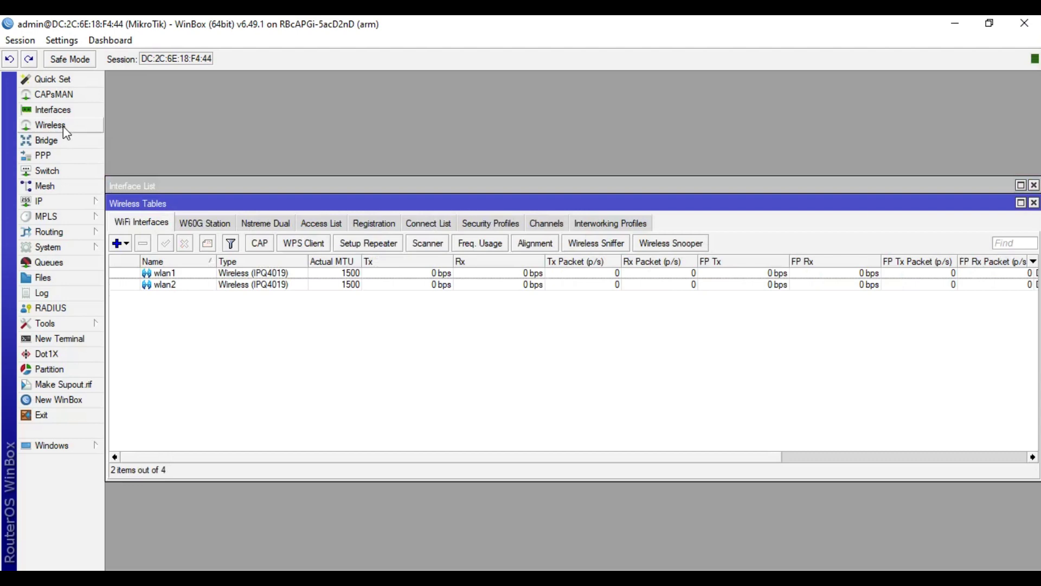
Step: Set wlan1's wireless mode to ap bridge and show Advanced Mode settings
double_click(187, 274)
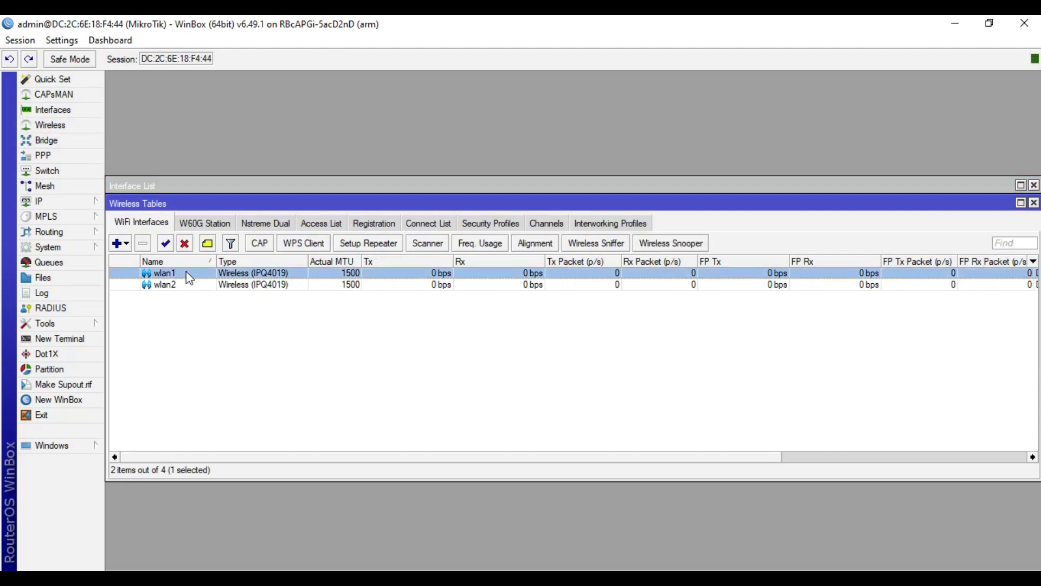
click(437, 162)
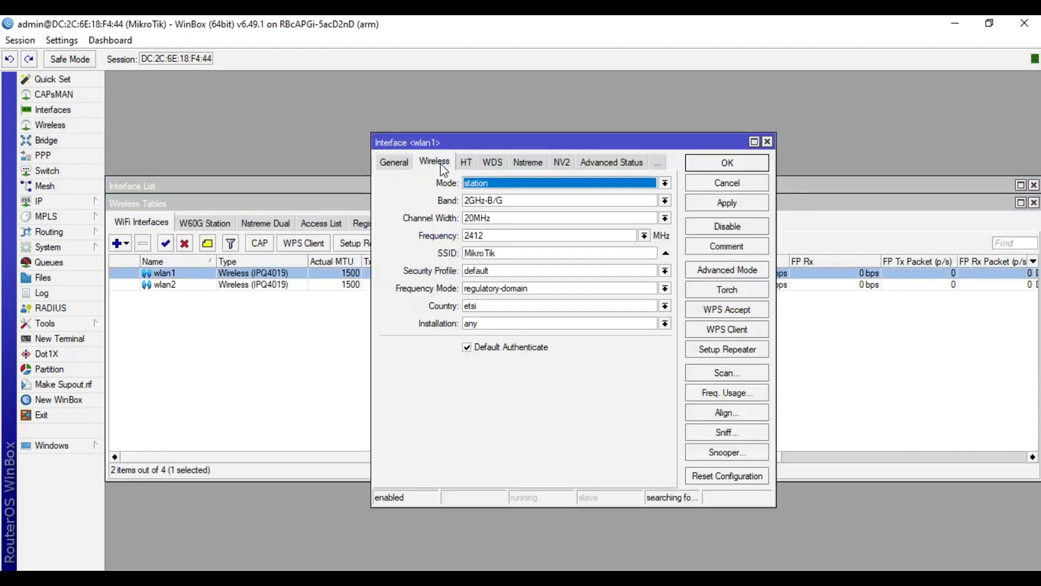
click(541, 185)
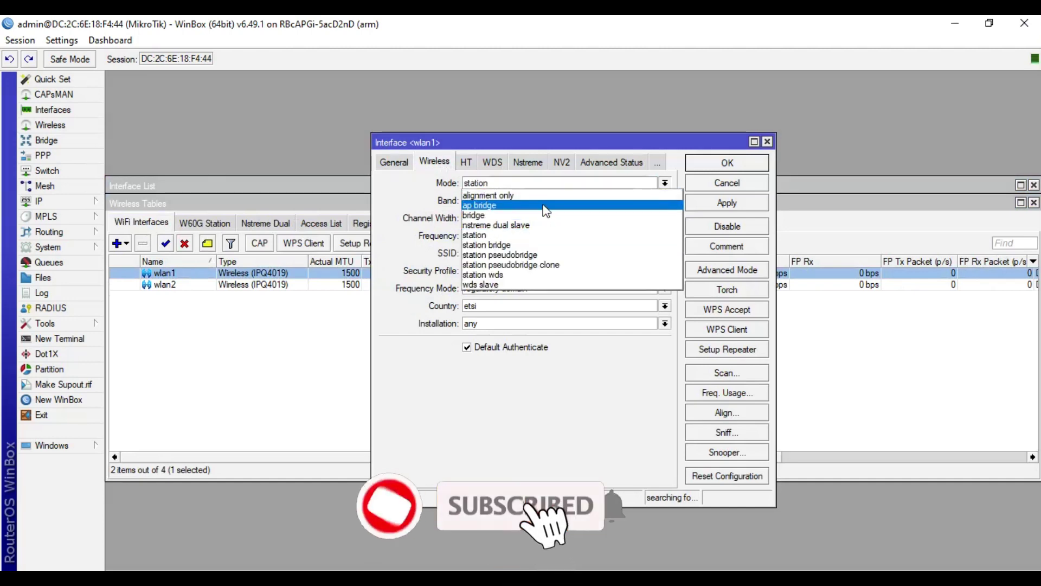
click(545, 206)
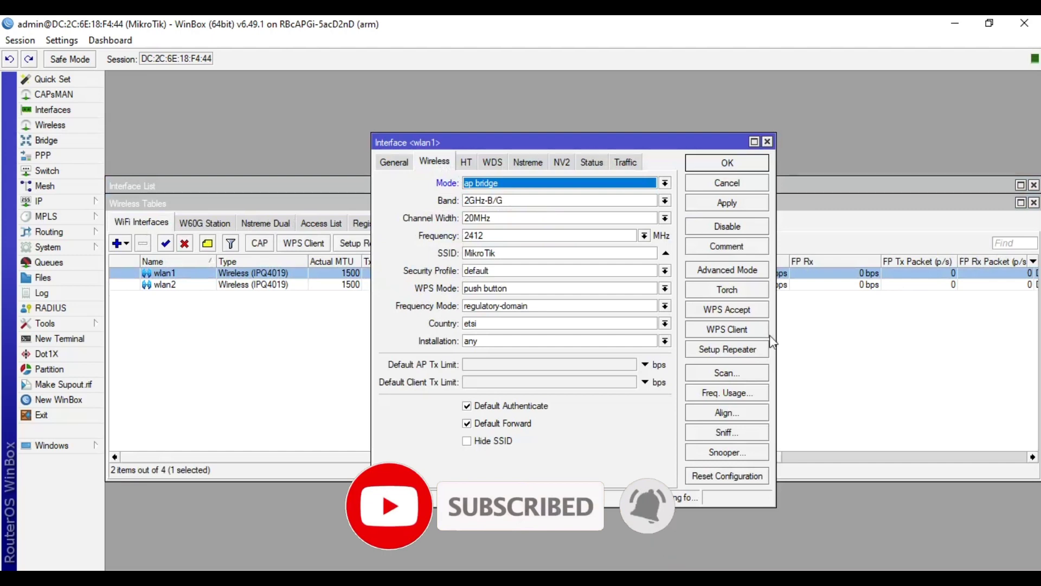
click(726, 273)
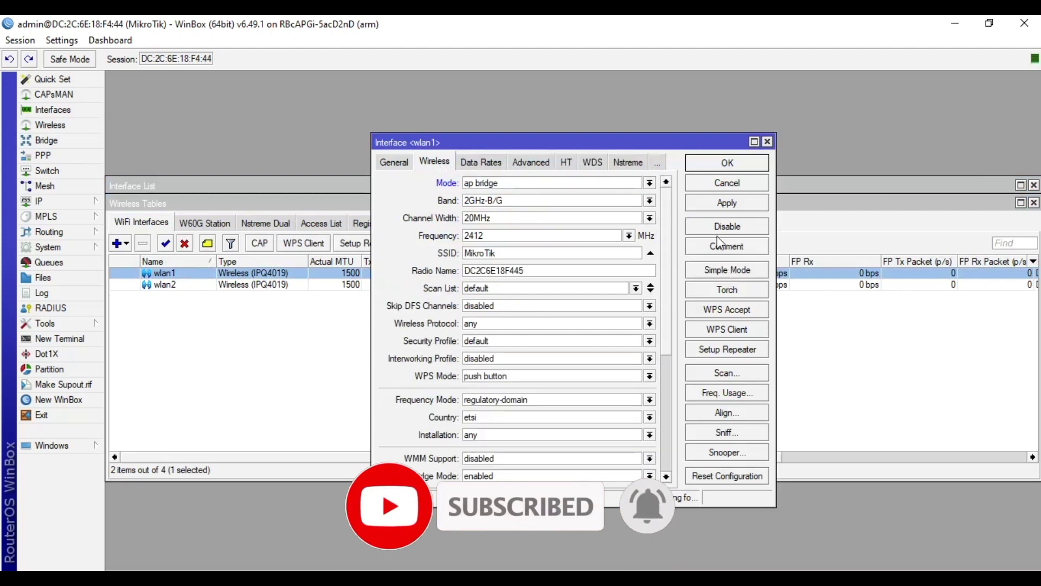
Step: Set wlan1's band to 2GHz-G/N with 20/40MHz eC channel width
drag(624, 506, 627, 568)
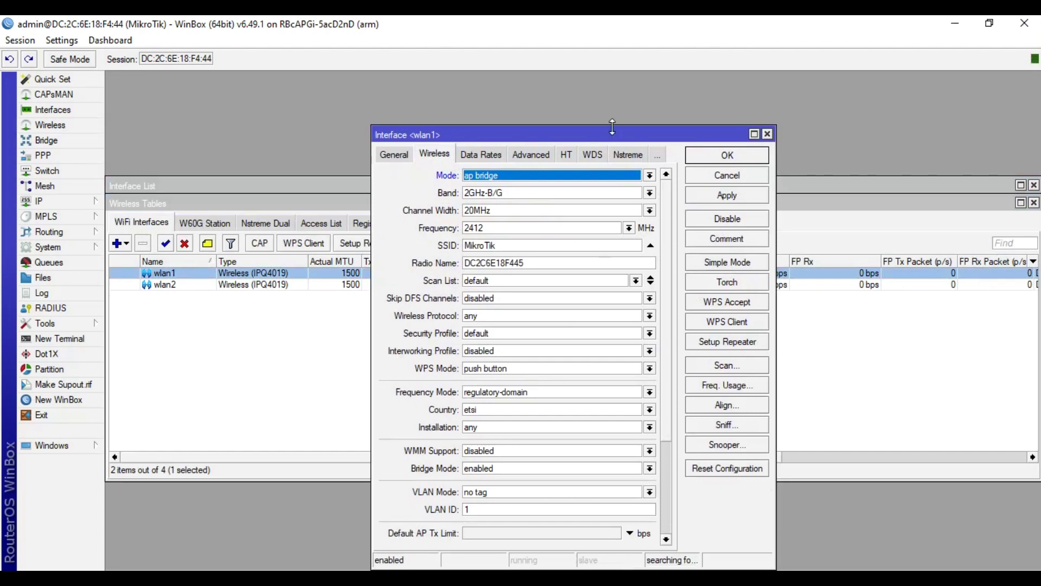
drag(613, 127, 613, 75)
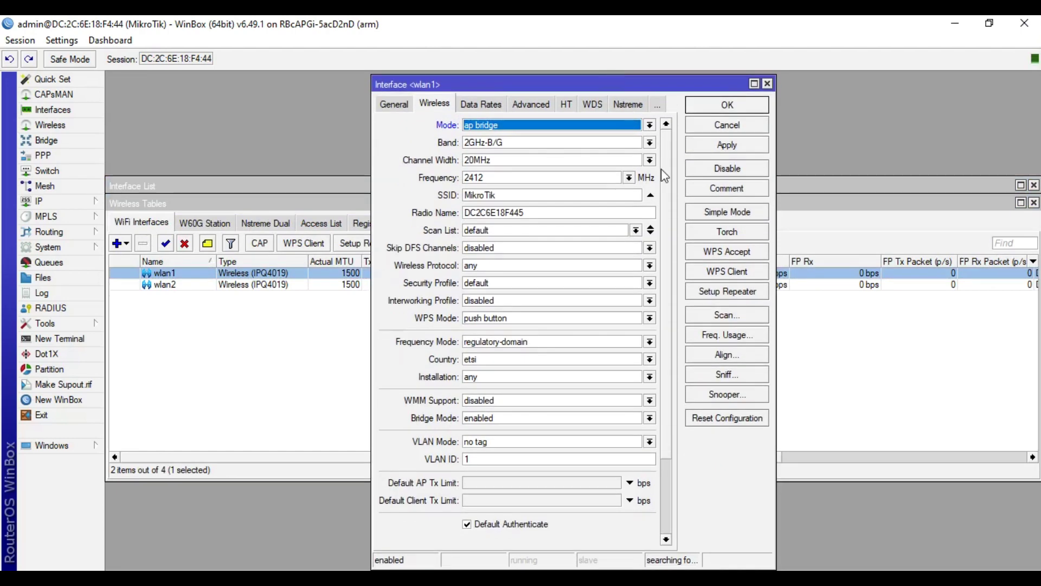
click(649, 142)
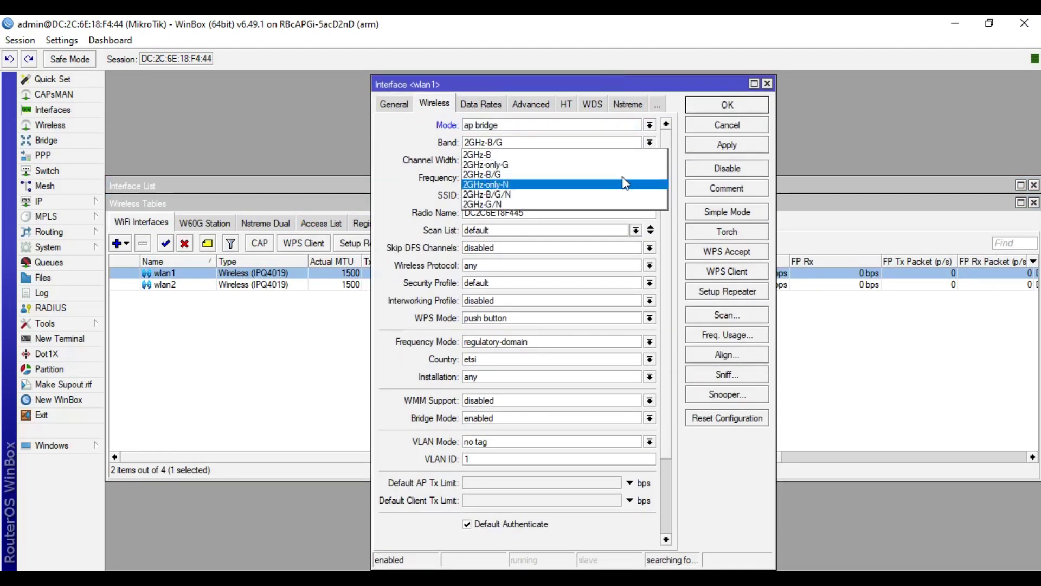
click(612, 205)
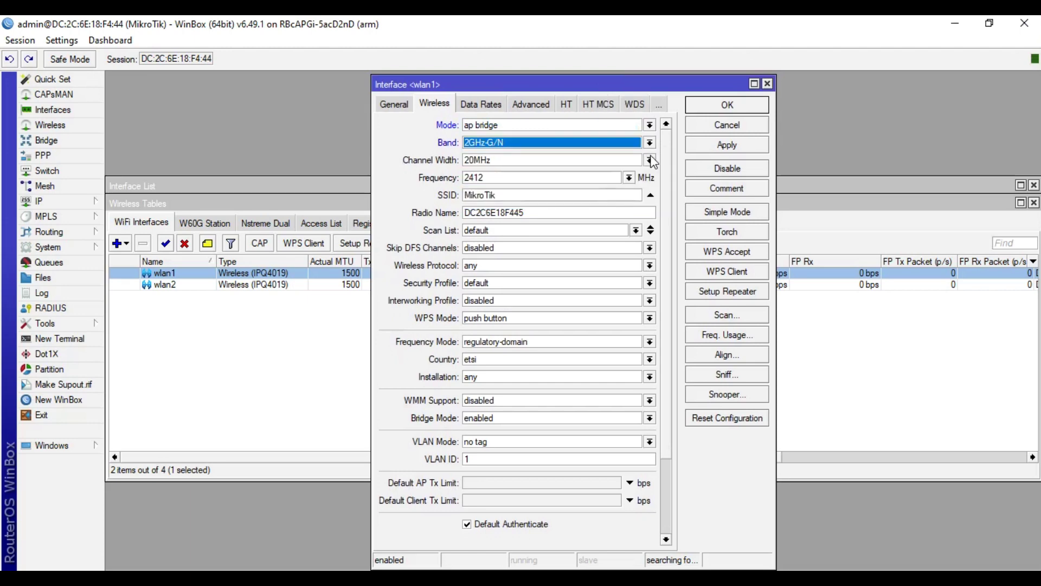
click(649, 160)
click(614, 202)
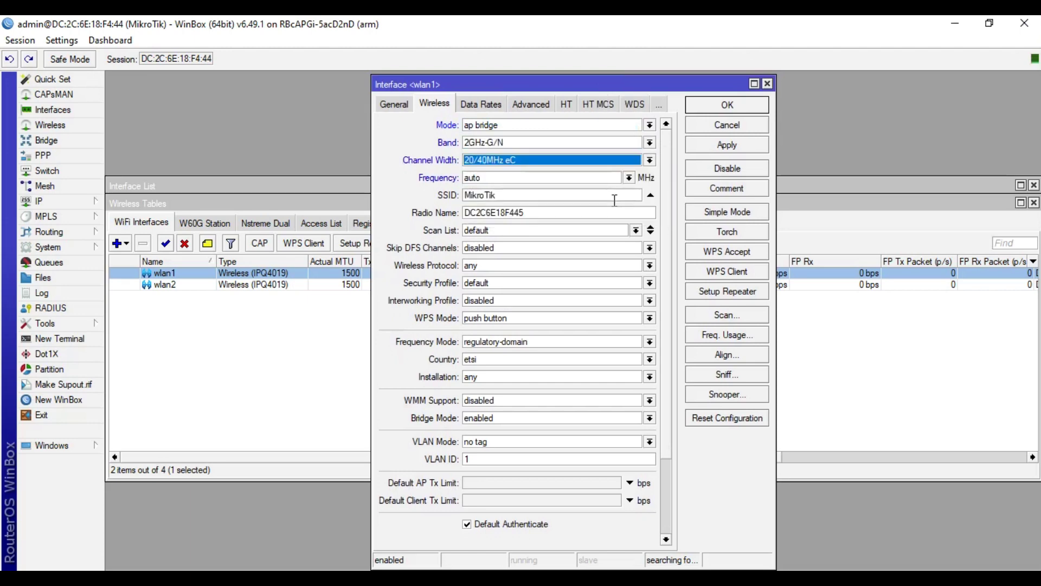
Step: Set wlan1's country to pakistan and its frequency to 2442 MHz, applying each
click(603, 359)
text(panama)
scroll(521, 431, down, 2)
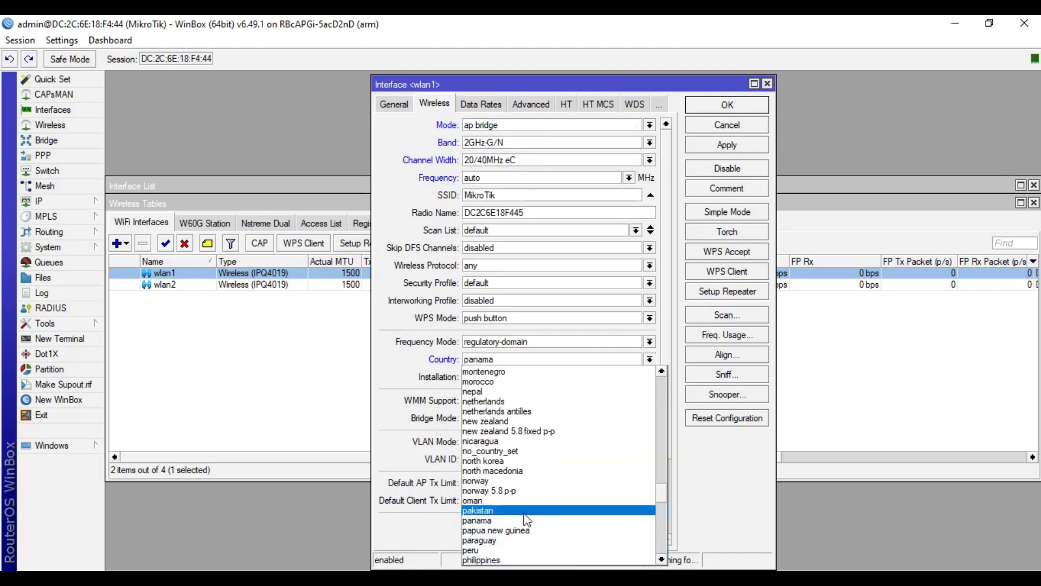
click(525, 512)
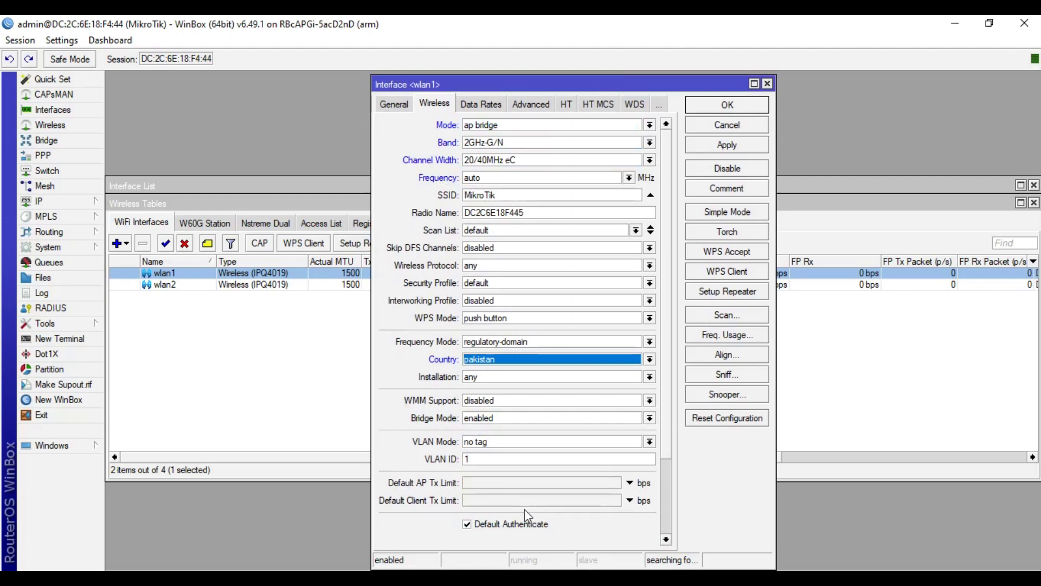
click(722, 145)
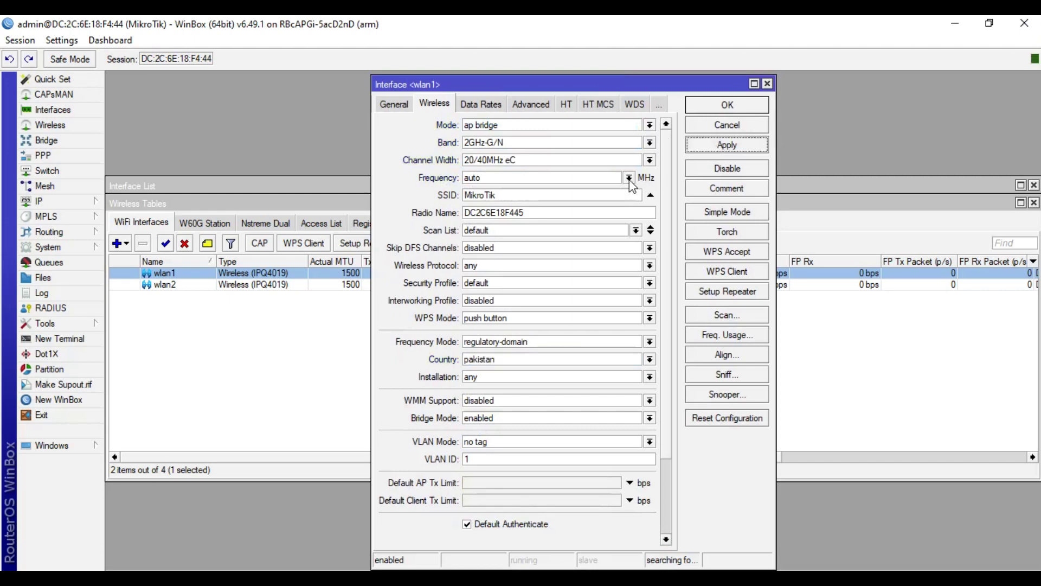
click(629, 178)
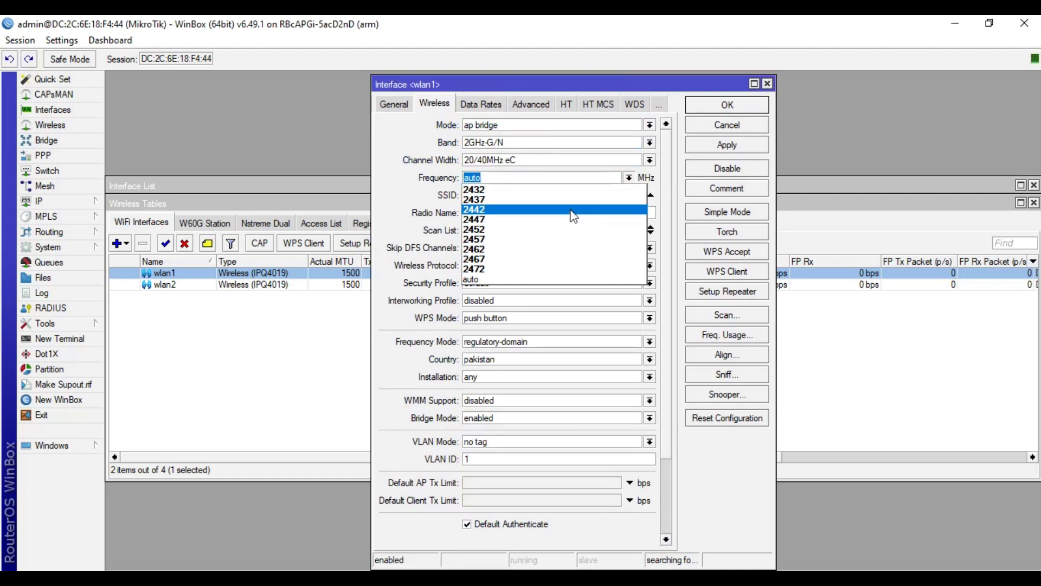
click(572, 209)
click(709, 144)
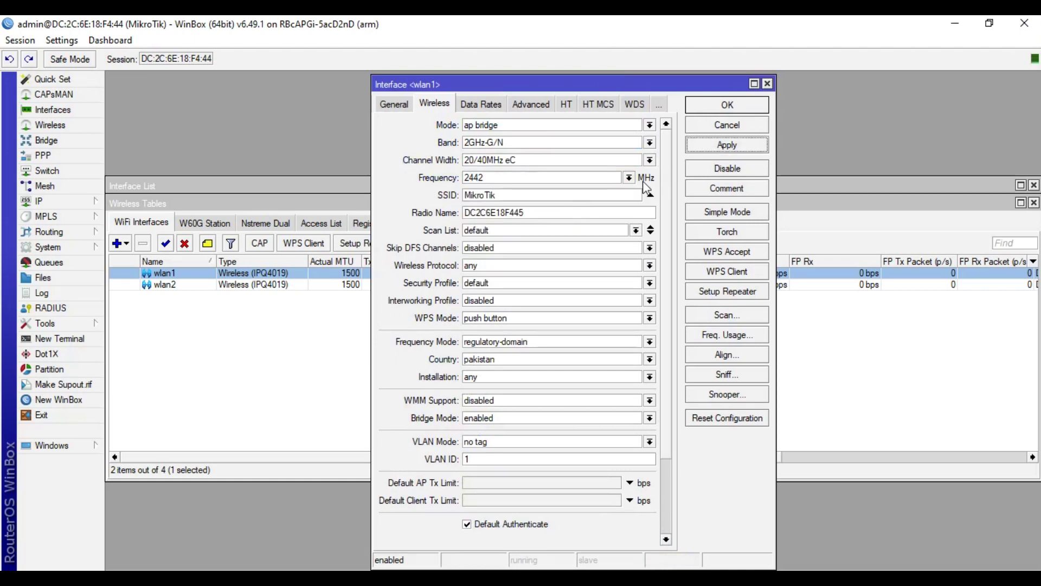
Step: Change wlan1's SSID to 'iTinfo 2.4G' and save its settings
double_click(510, 194)
text(iTinfo 2.4G)
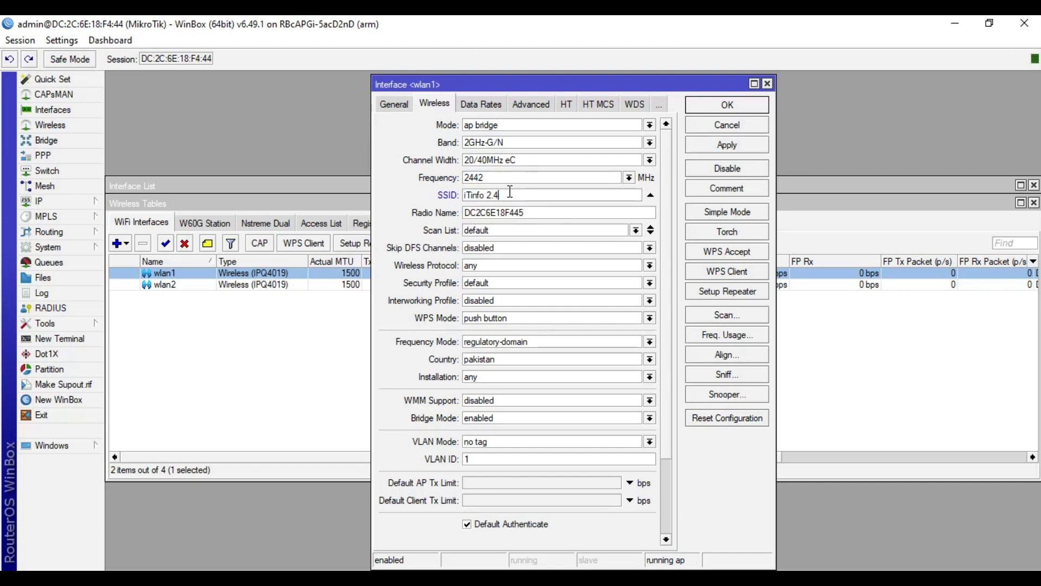
click(725, 108)
double_click(249, 286)
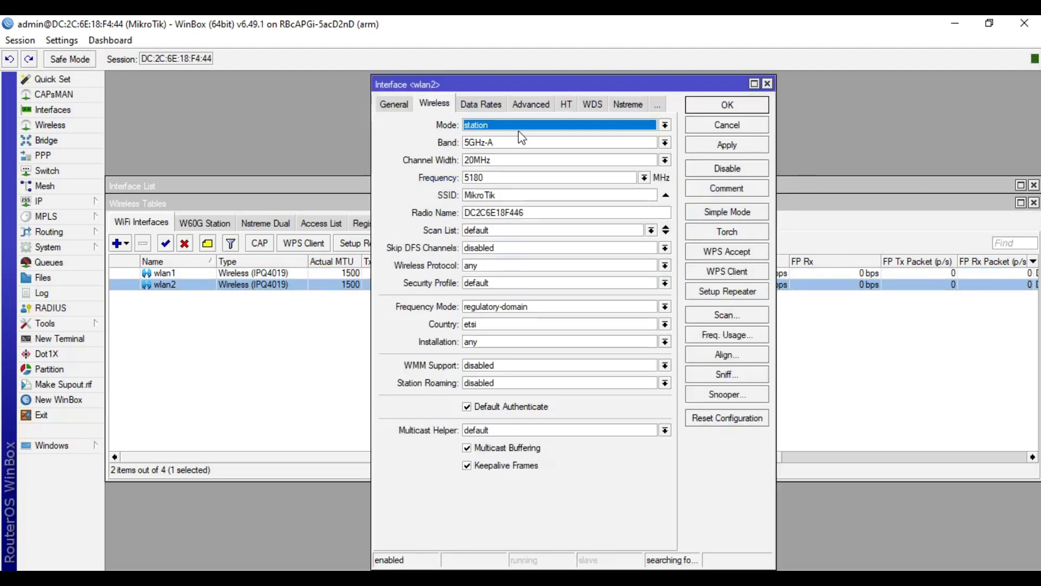
Step: Set wlan2 to ap bridge mode, 5GHz-N/AC band, country pakistan
click(524, 126)
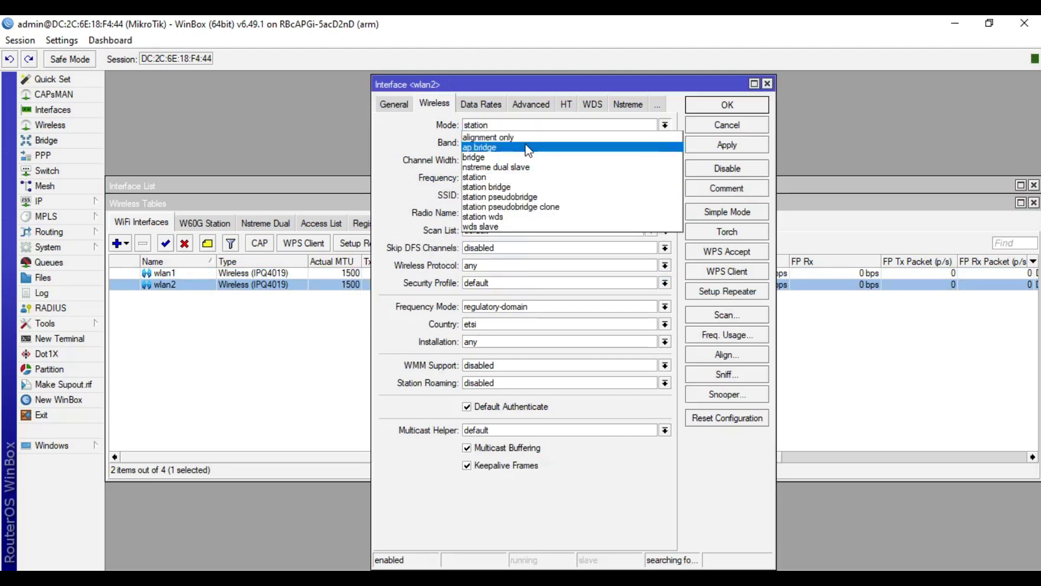
click(529, 148)
click(562, 143)
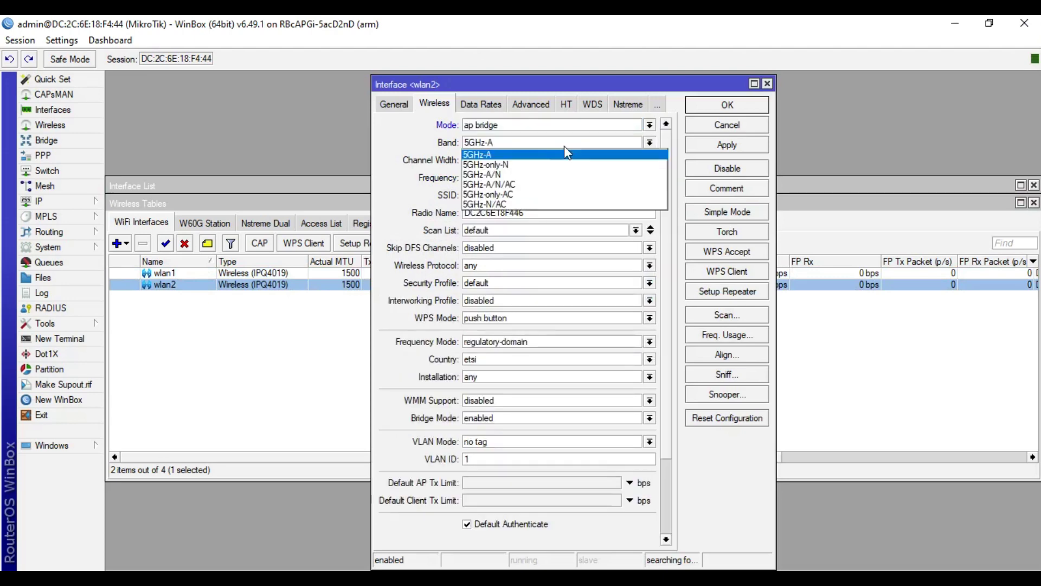
click(562, 205)
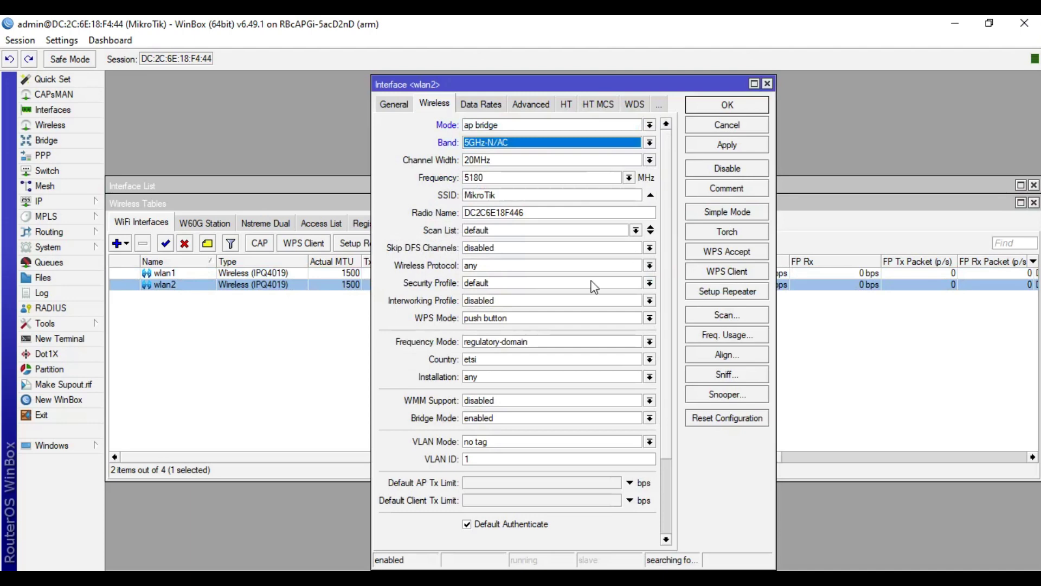
click(552, 358)
text(panama)
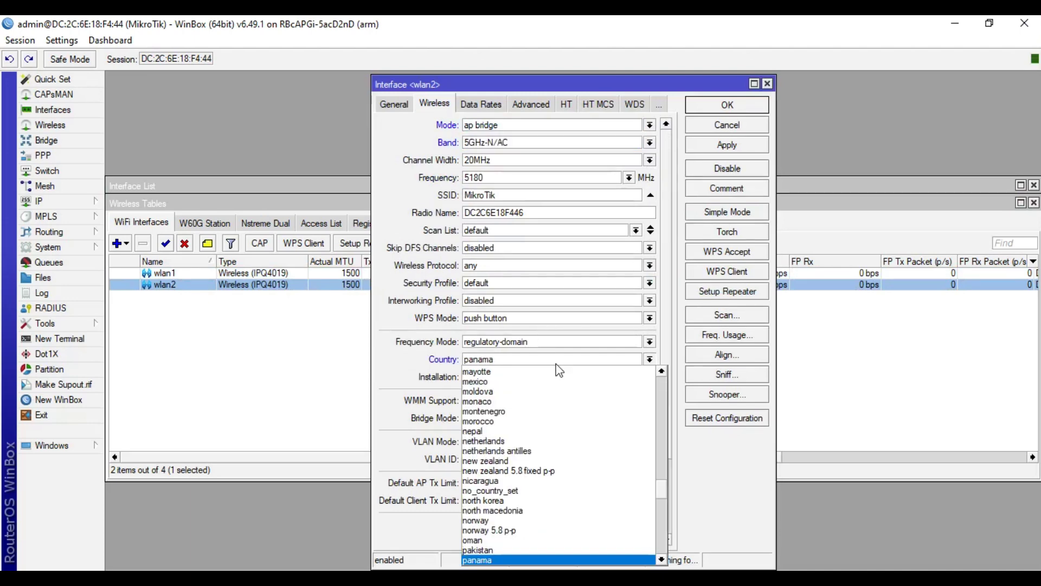
click(536, 550)
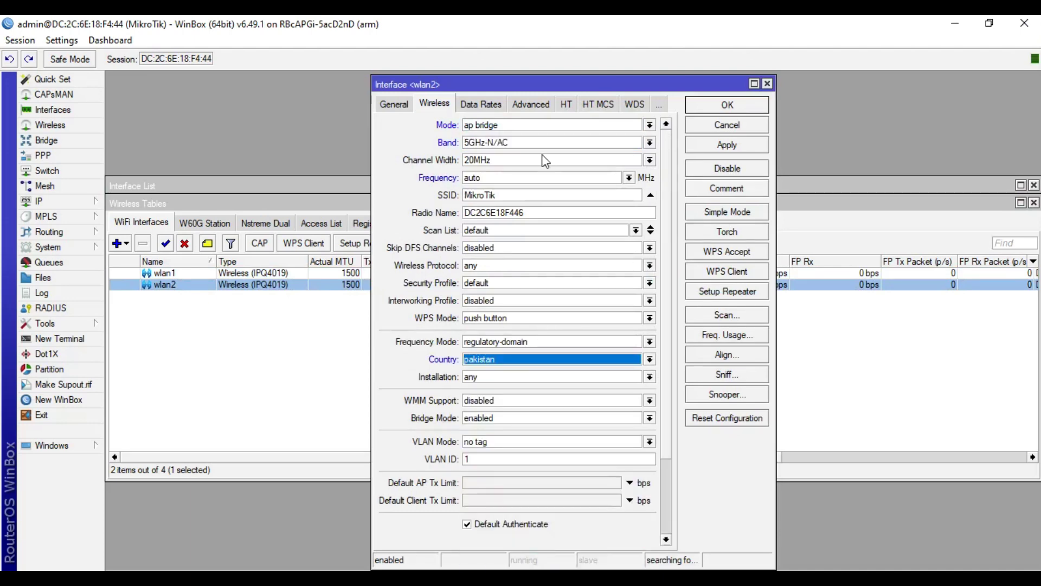
Step: Set wlan2's frequency to 5765 MHz with 20/40MHz eC channel width
click(560, 176)
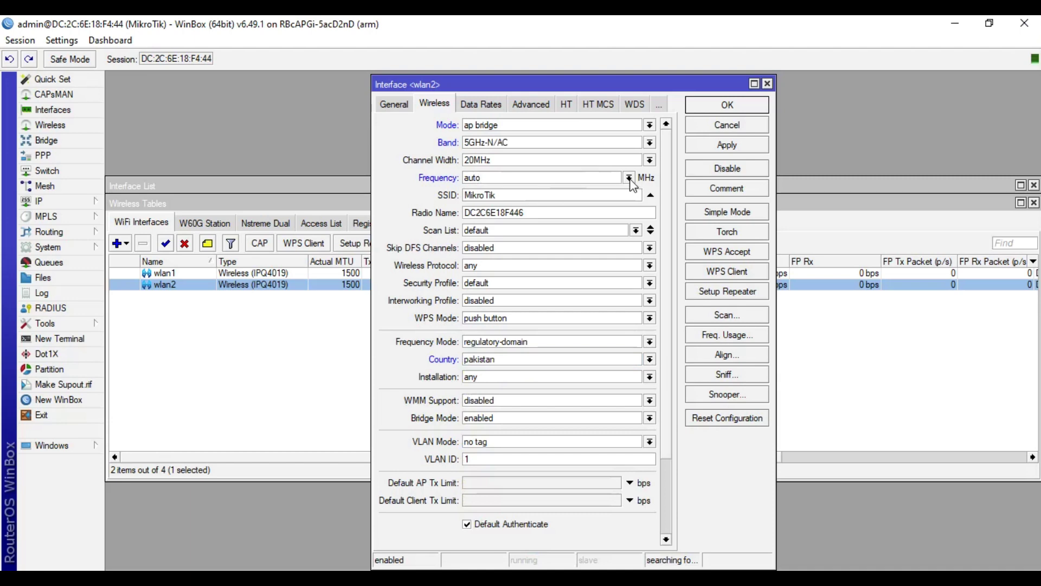
click(628, 178)
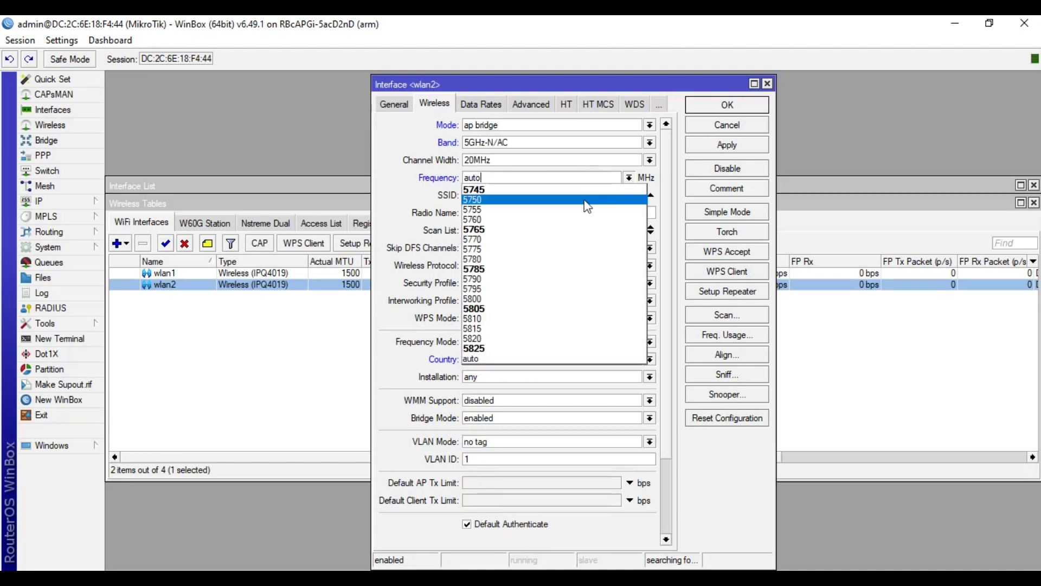
click(570, 235)
click(648, 160)
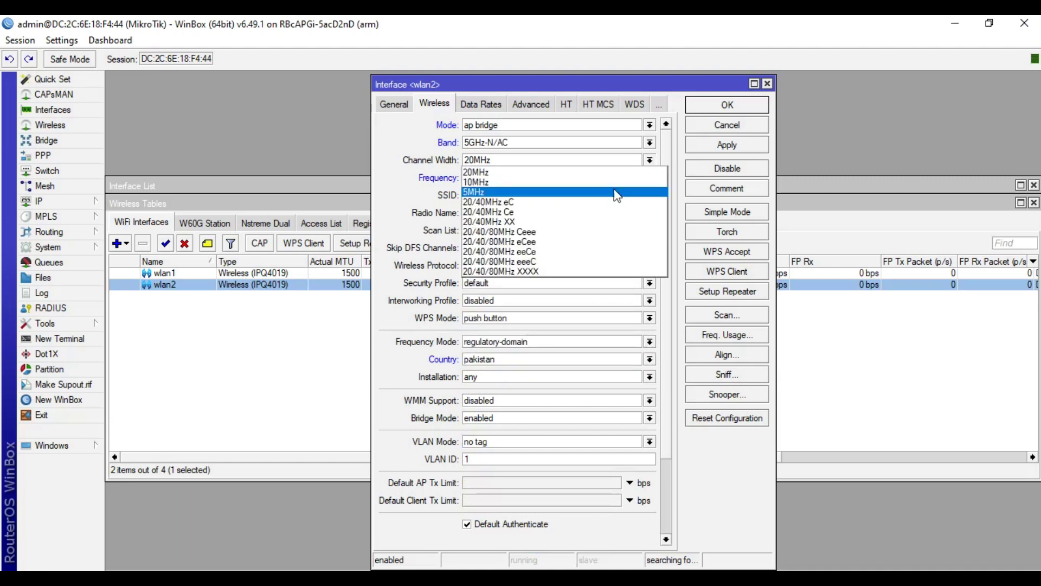
click(583, 202)
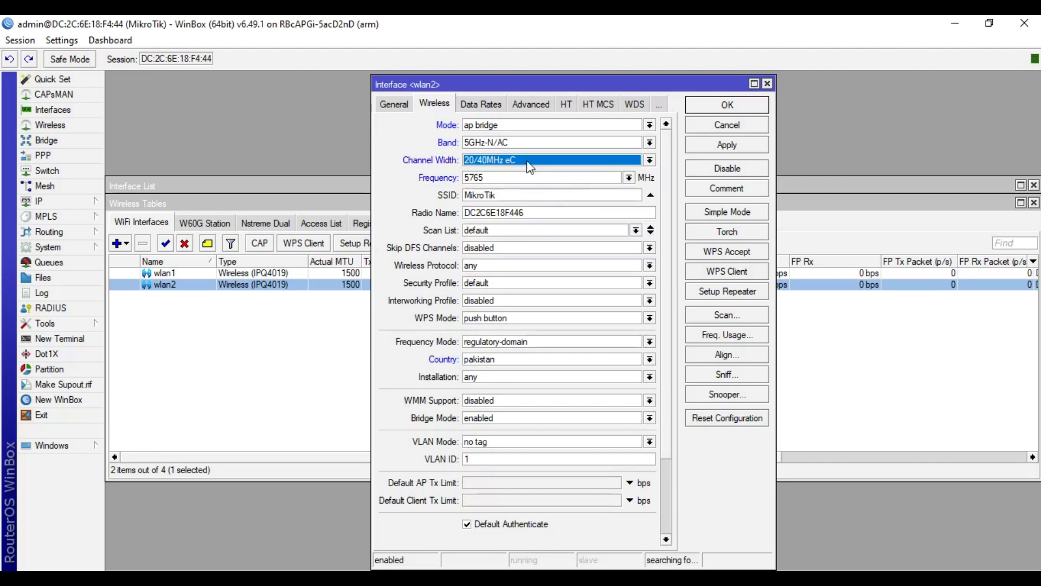
click(629, 178)
click(628, 177)
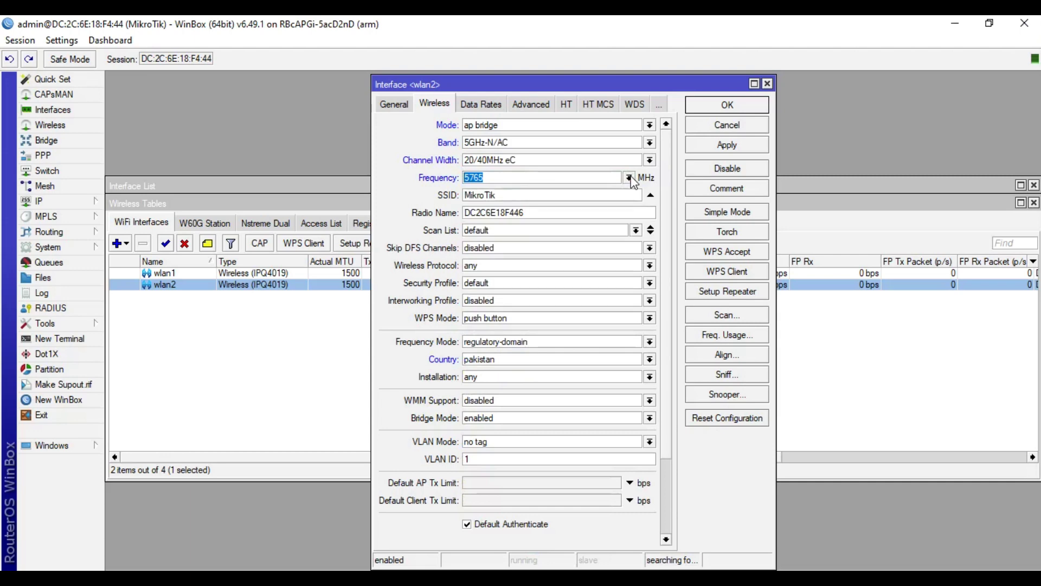
Step: Change wlan2's SSID to 'iTinfo 5G', apply and save its settings
double_click(595, 195)
text(iTinfo 5G)
click(742, 145)
click(713, 112)
click(615, 337)
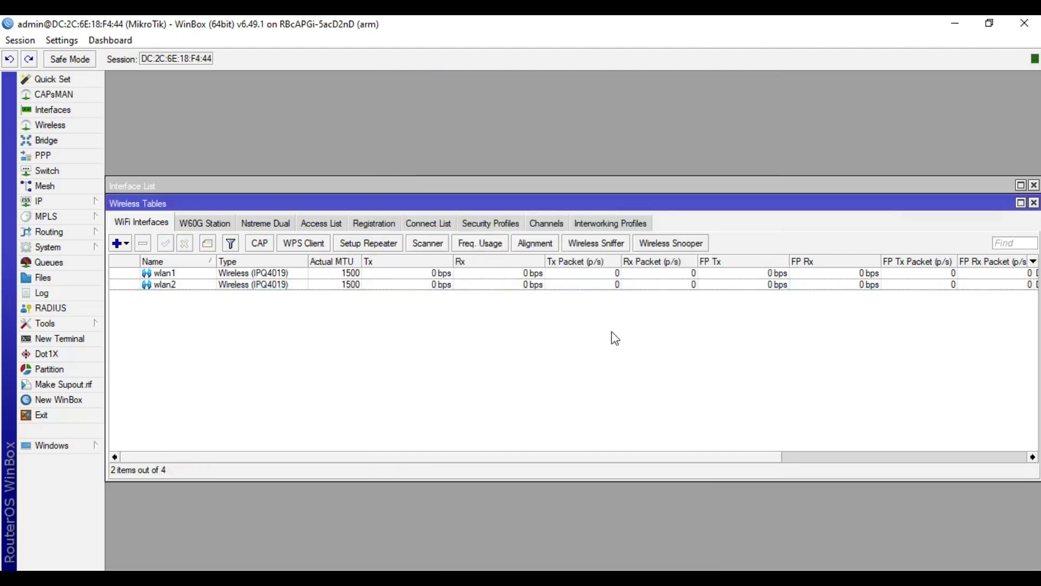
drag(411, 205, 431, 279)
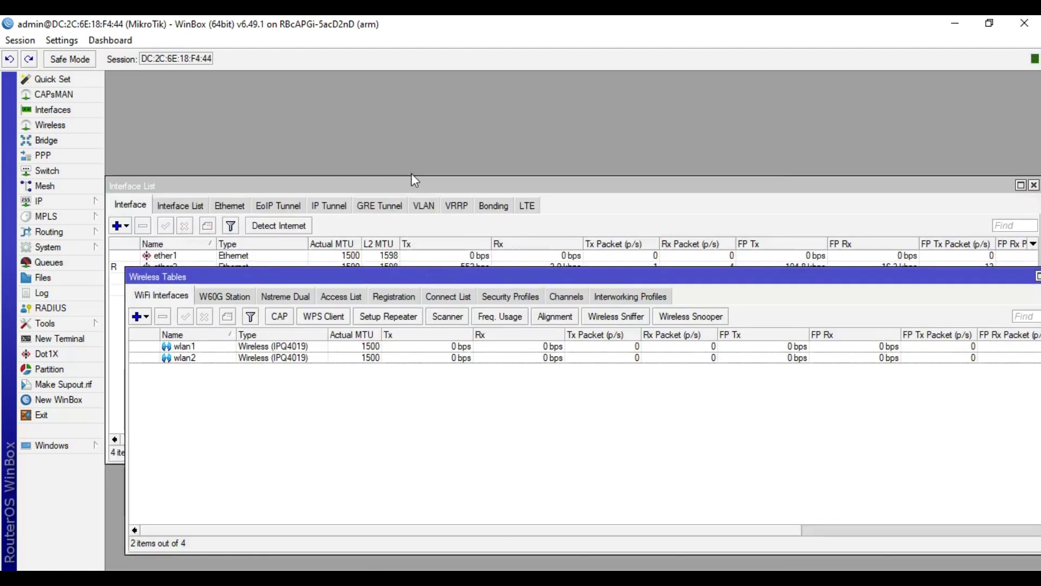
drag(414, 184, 411, 89)
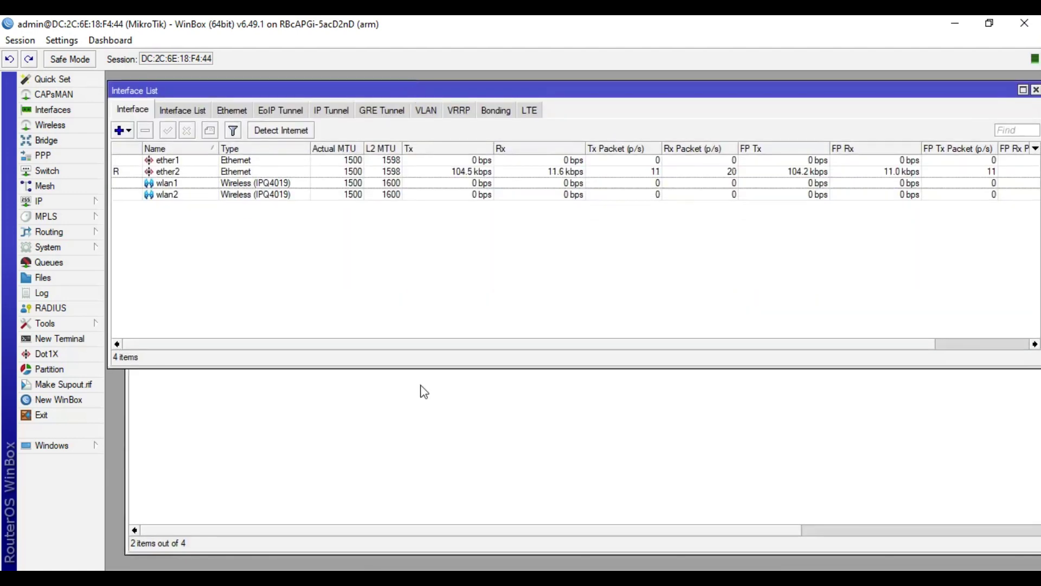
click(424, 391)
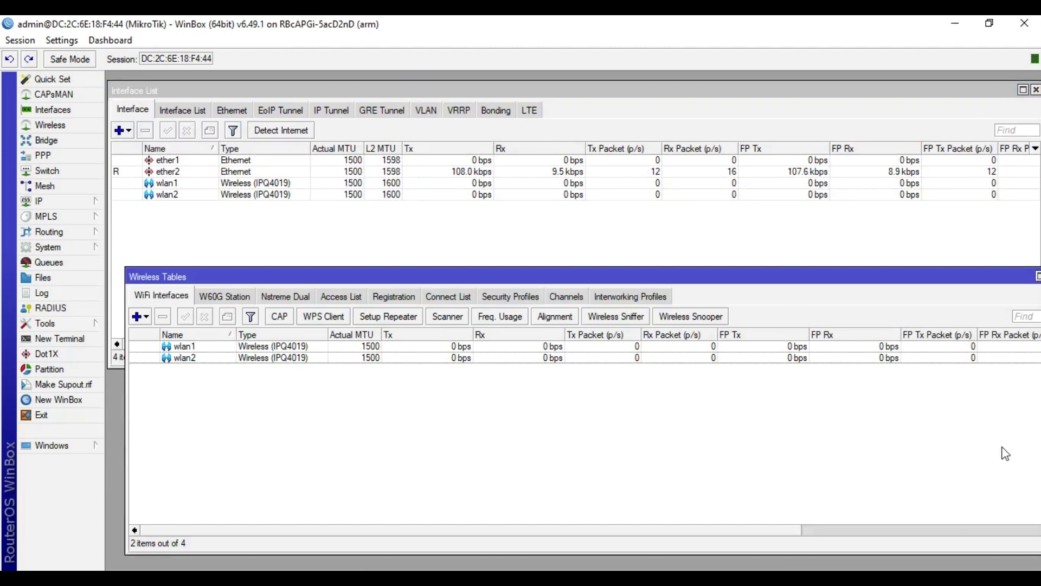
Step: Check the Windows Wi-Fi network list, then close the Wireless Tables window
click(971, 578)
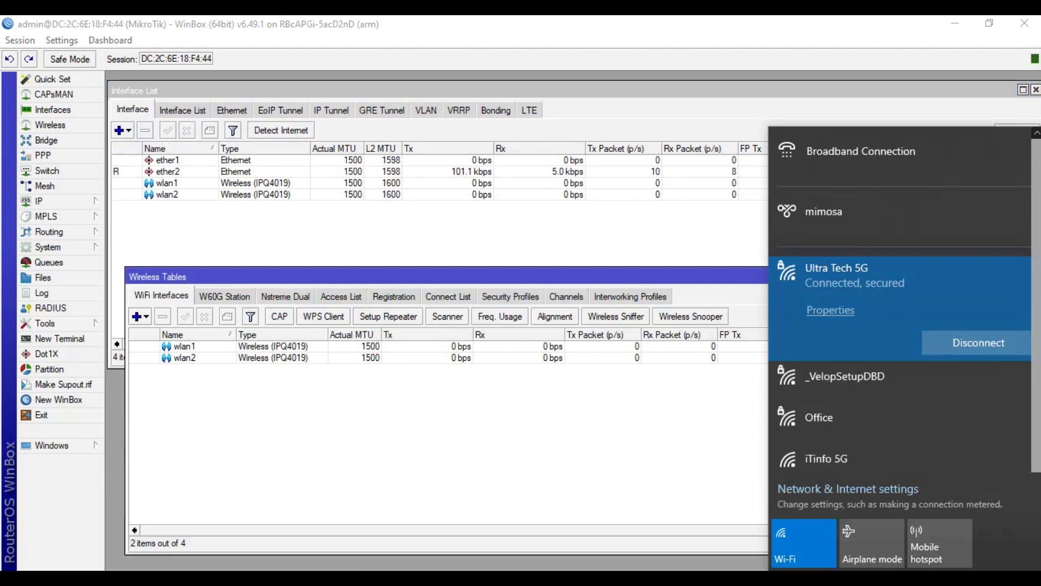
scroll(1037, 274, down, 3)
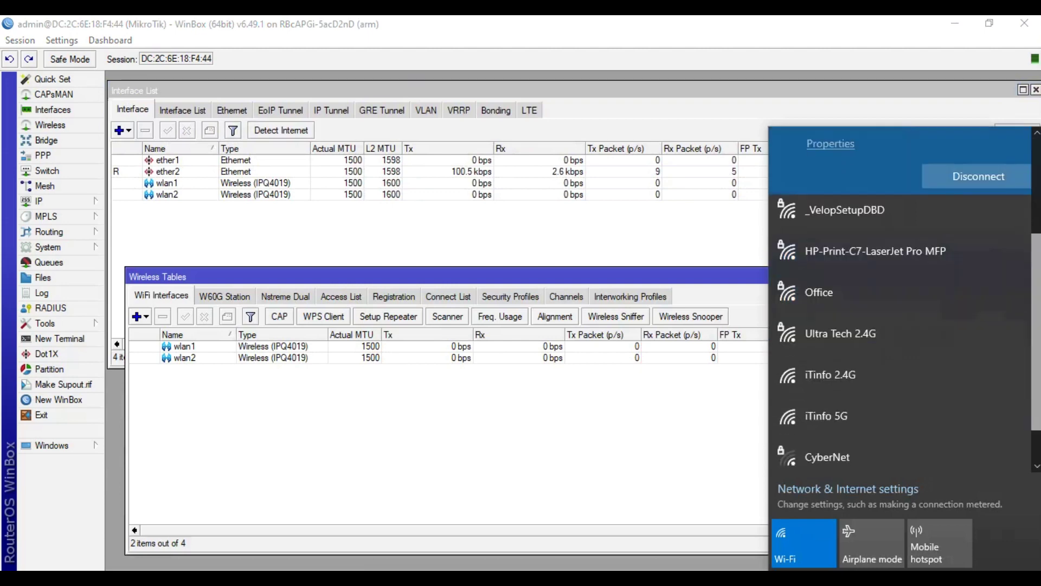
click(465, 464)
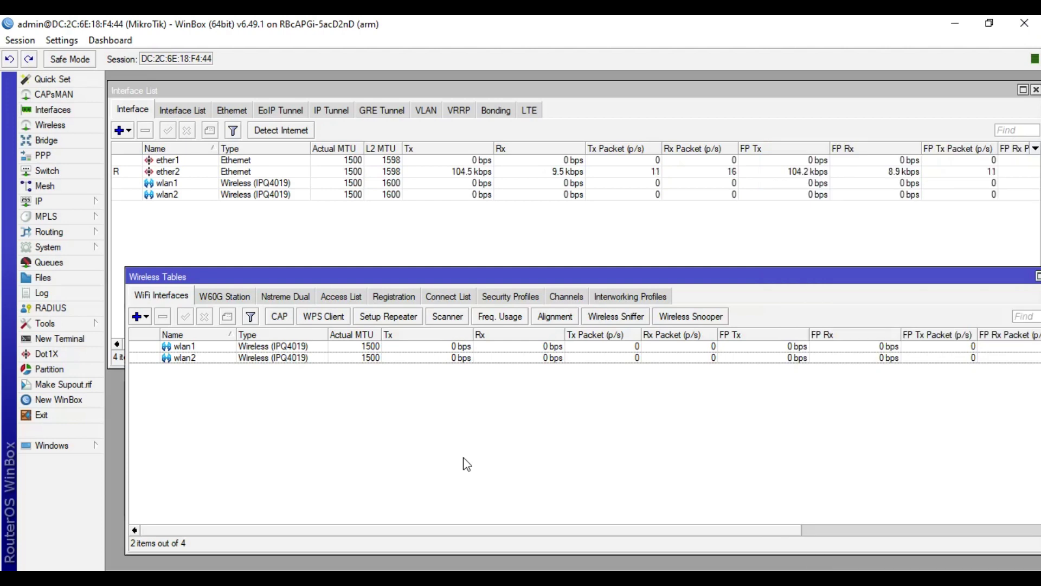
drag(963, 284, 872, 280)
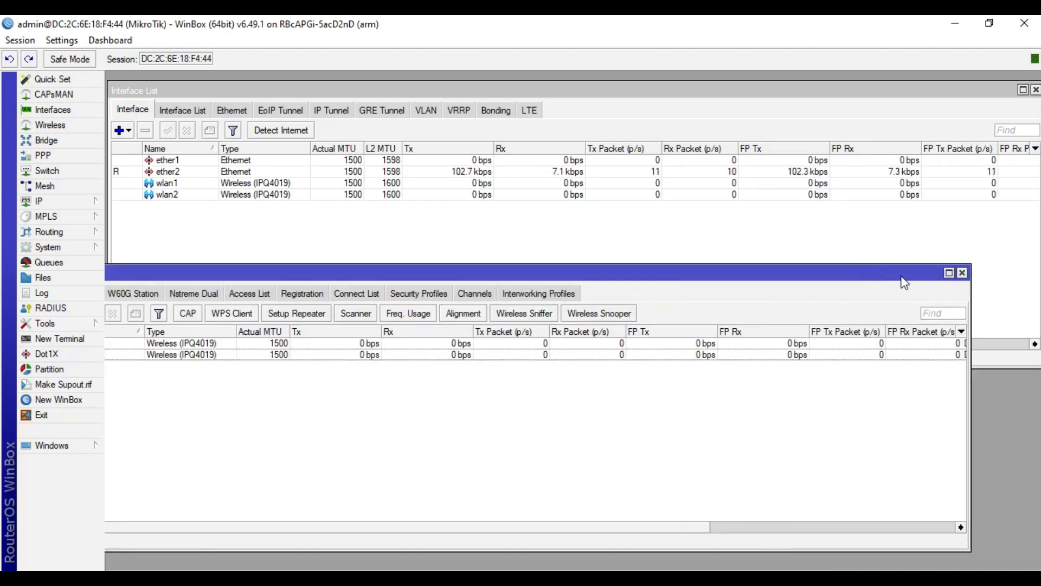
click(962, 273)
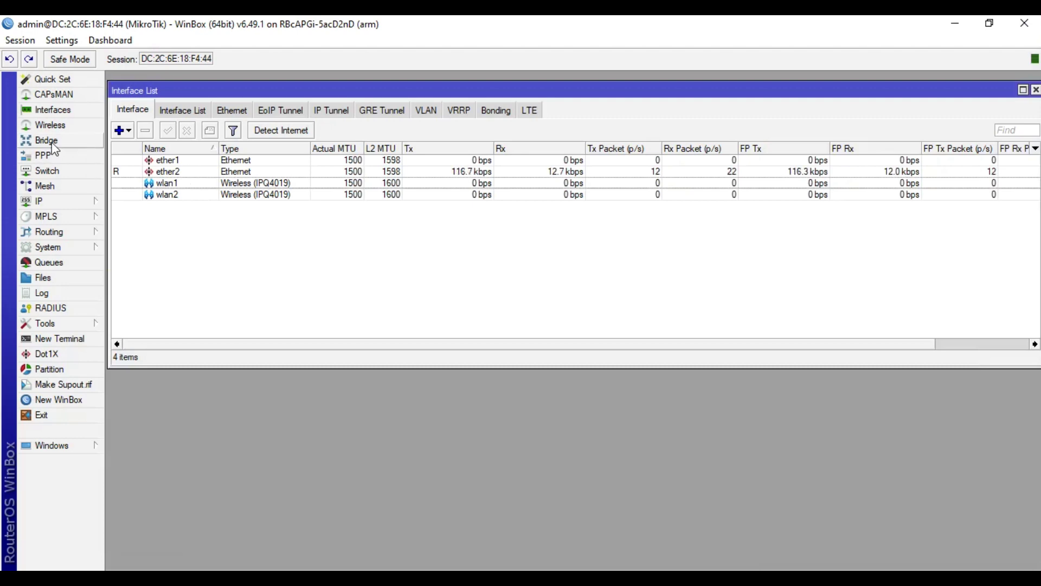
Step: Create a new bridge named bridge1
click(216, 185)
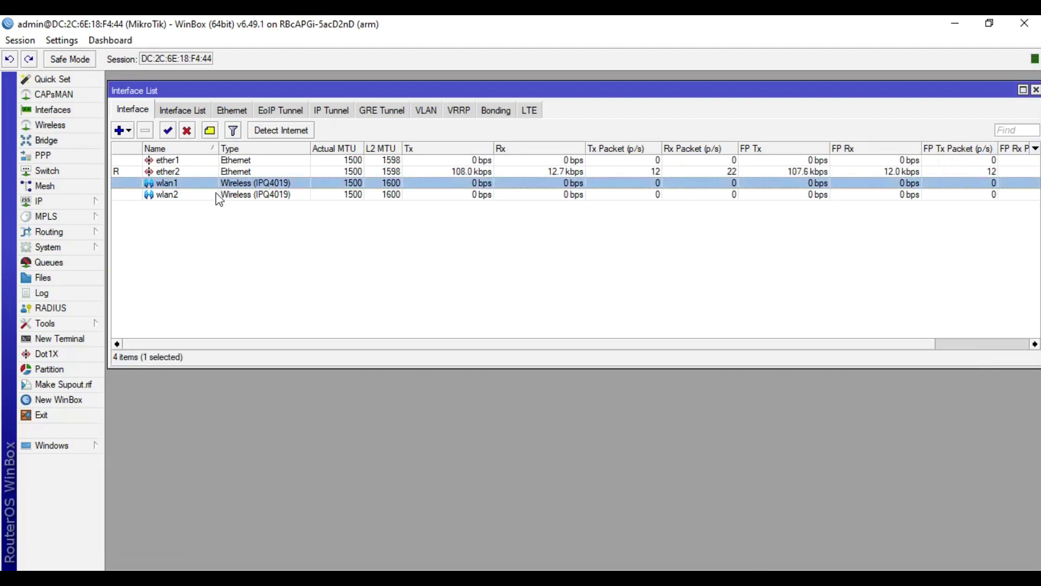
click(218, 194)
click(225, 252)
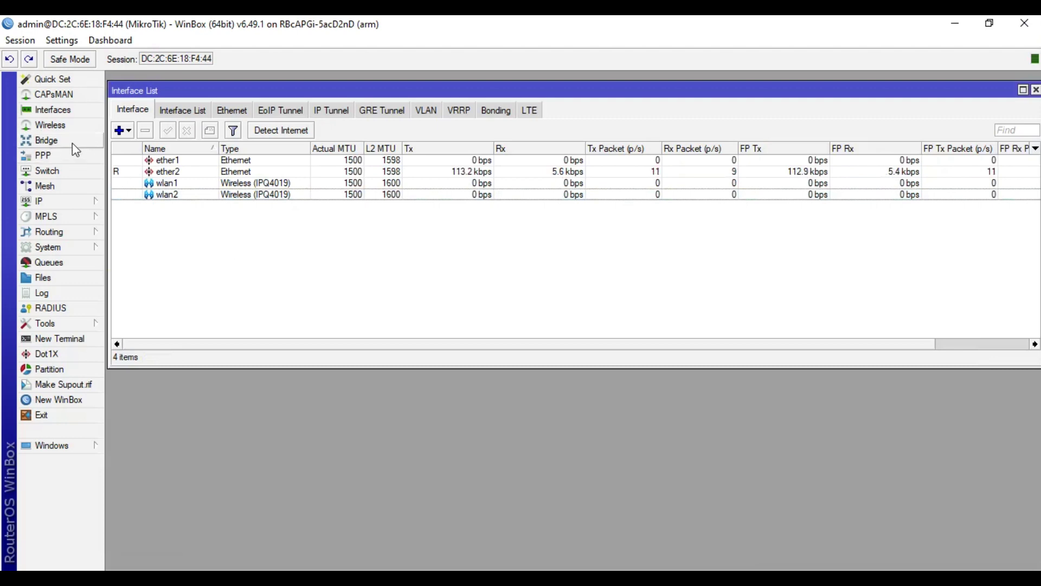
click(72, 142)
click(117, 225)
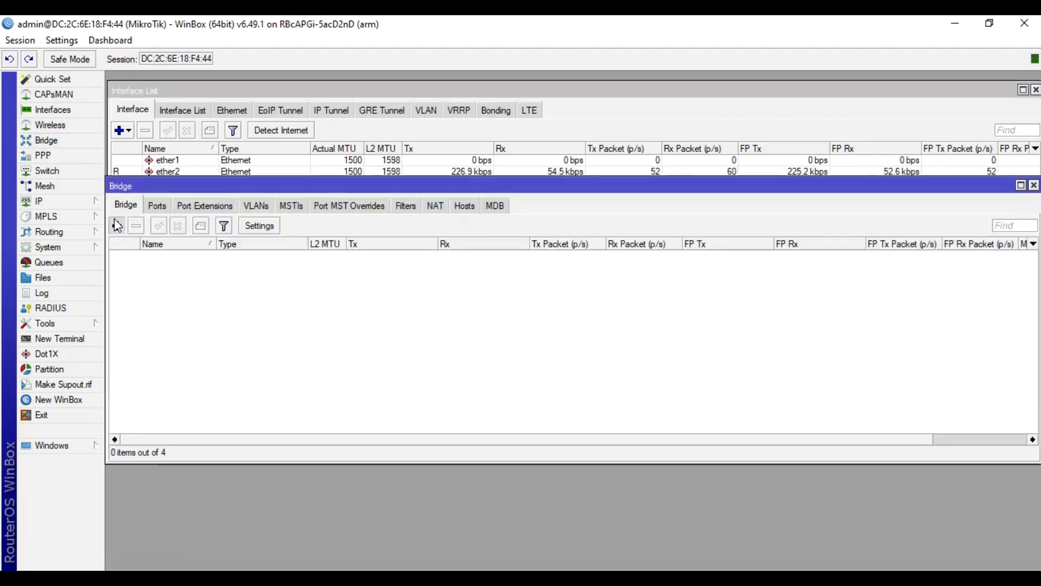
click(693, 182)
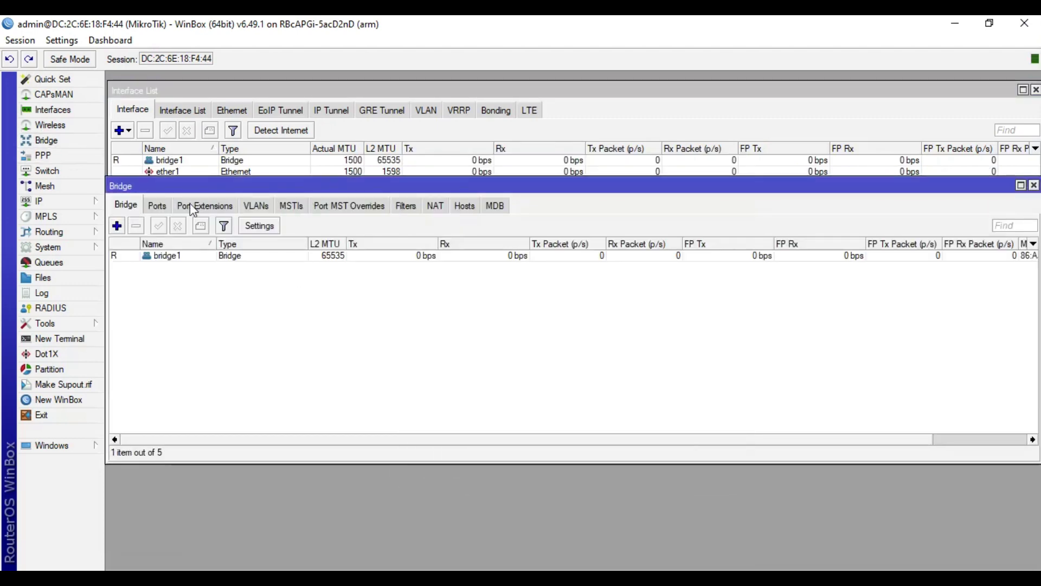
Step: Add wlan1 and wlan2 as ports of bridge1
click(160, 207)
click(117, 226)
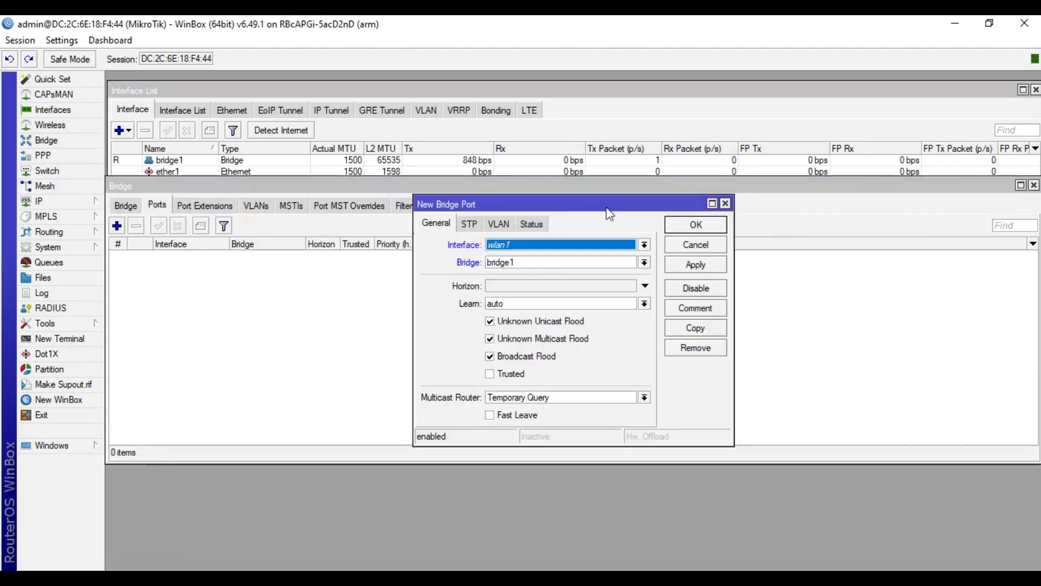
click(643, 245)
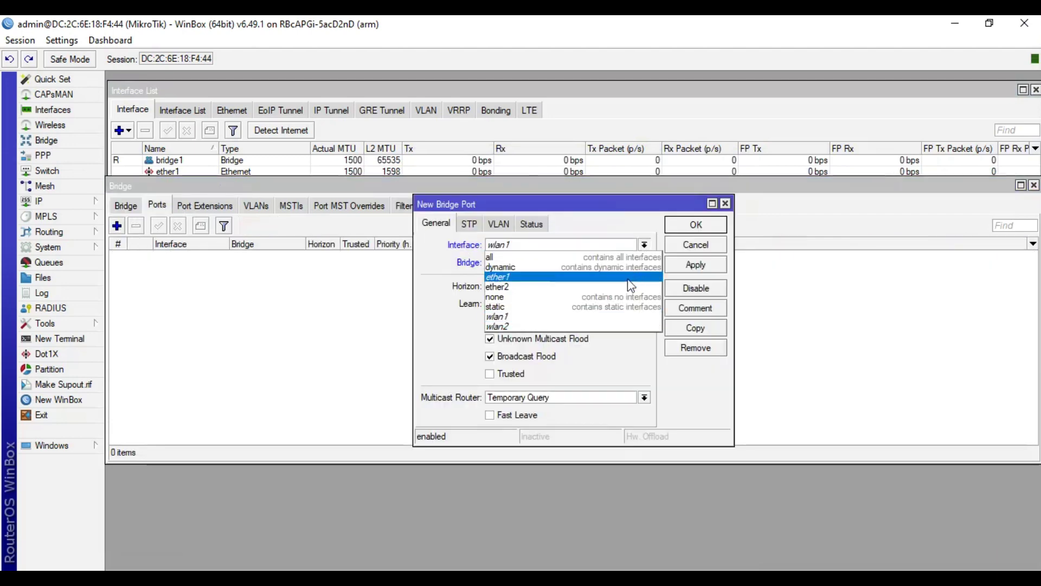
click(630, 321)
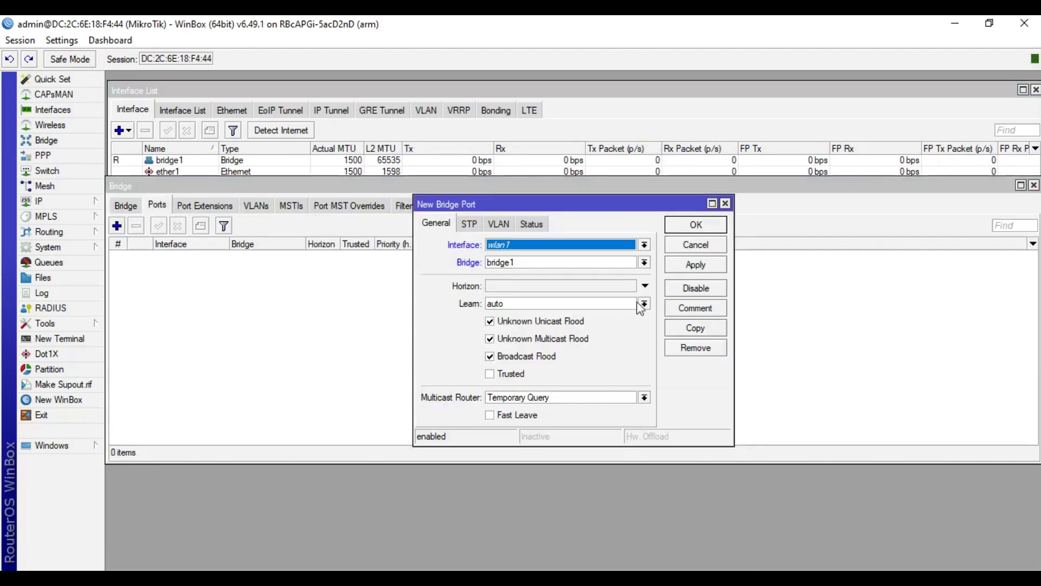
click(698, 265)
click(696, 328)
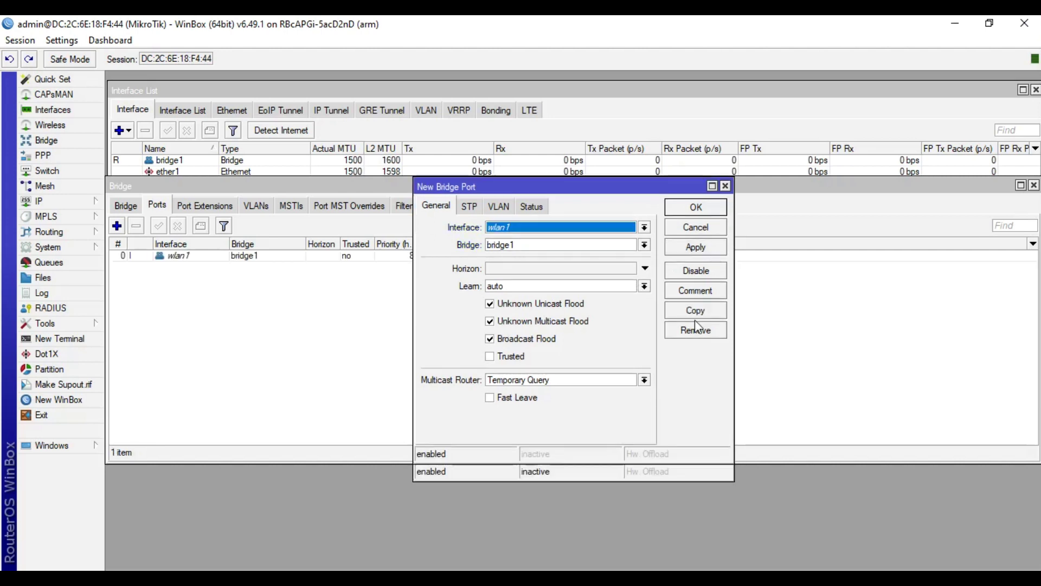
click(645, 228)
click(596, 310)
click(698, 250)
Step: Add ether1 and ether2 as ports of bridge1 by copying the port entry
click(711, 314)
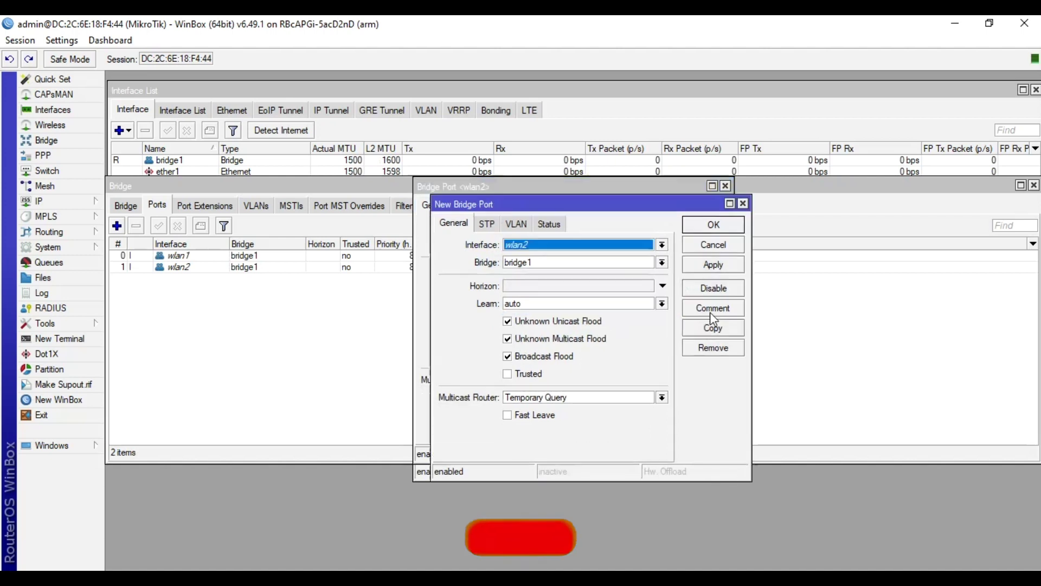
click(662, 245)
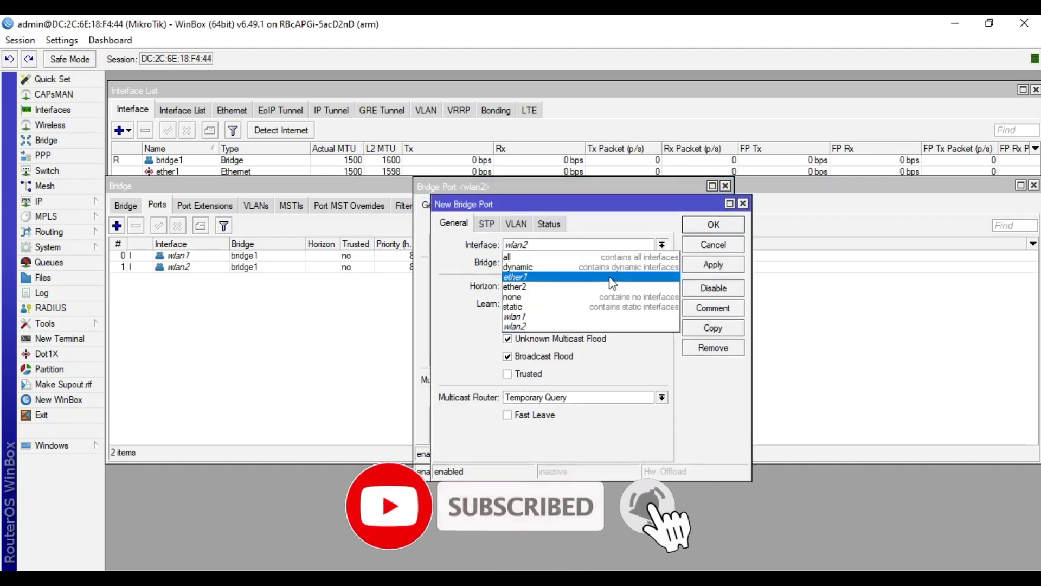
click(611, 277)
click(711, 265)
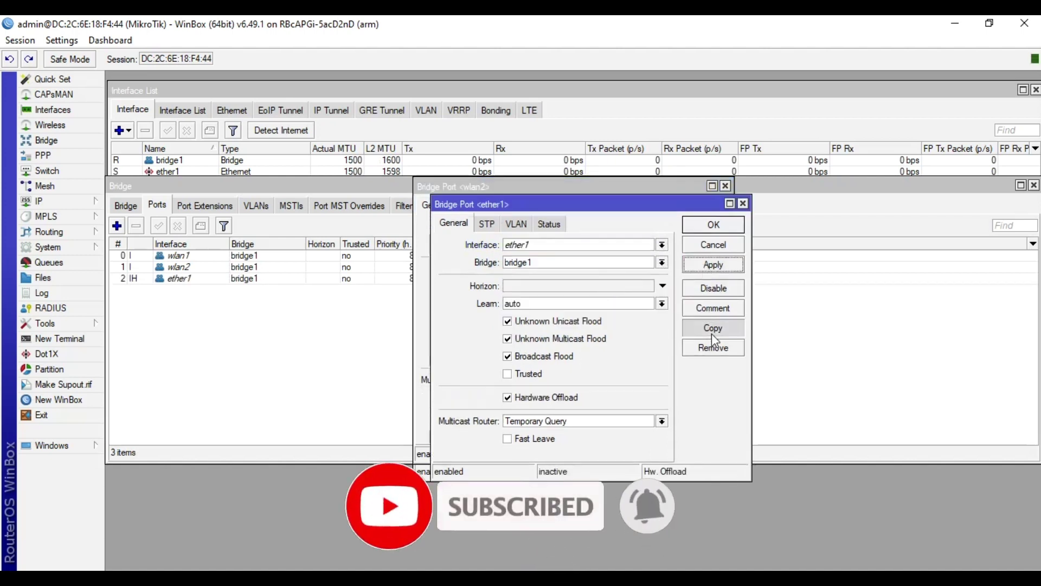
click(712, 333)
click(678, 262)
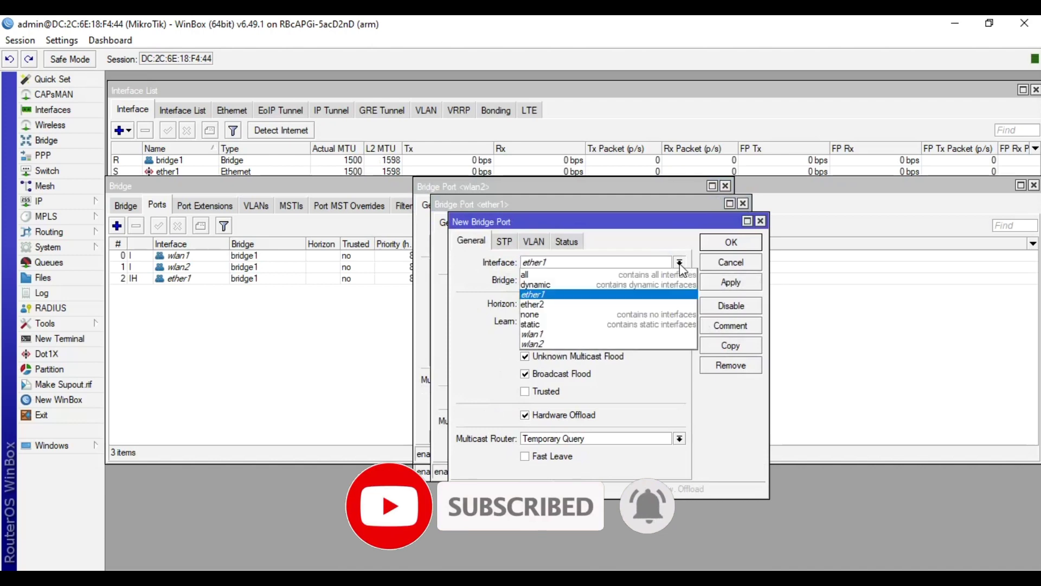
click(653, 304)
click(730, 283)
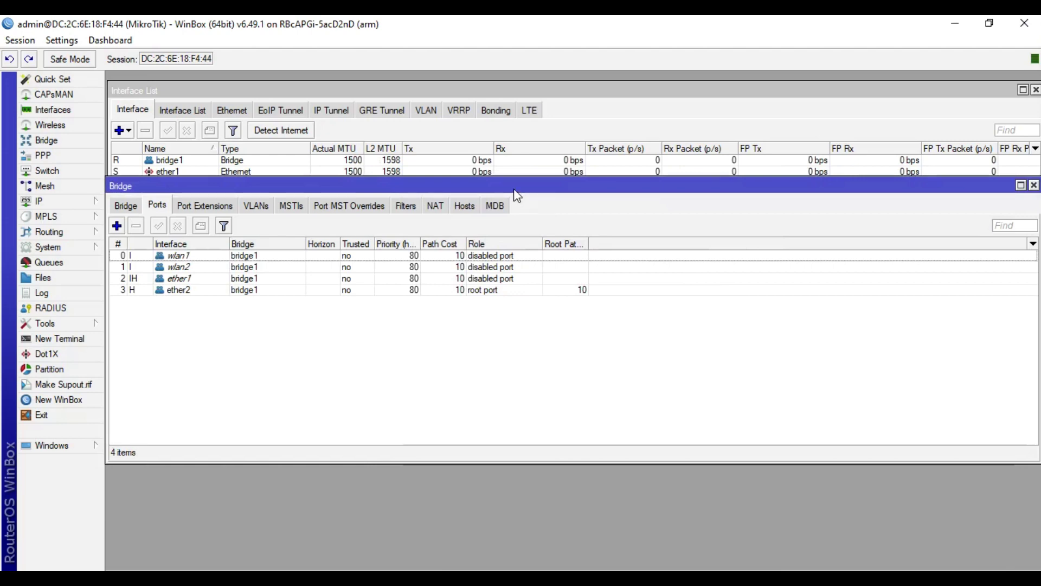
Step: Remove the ether1 and ether2 port entries from bridge1
drag(514, 190, 549, 257)
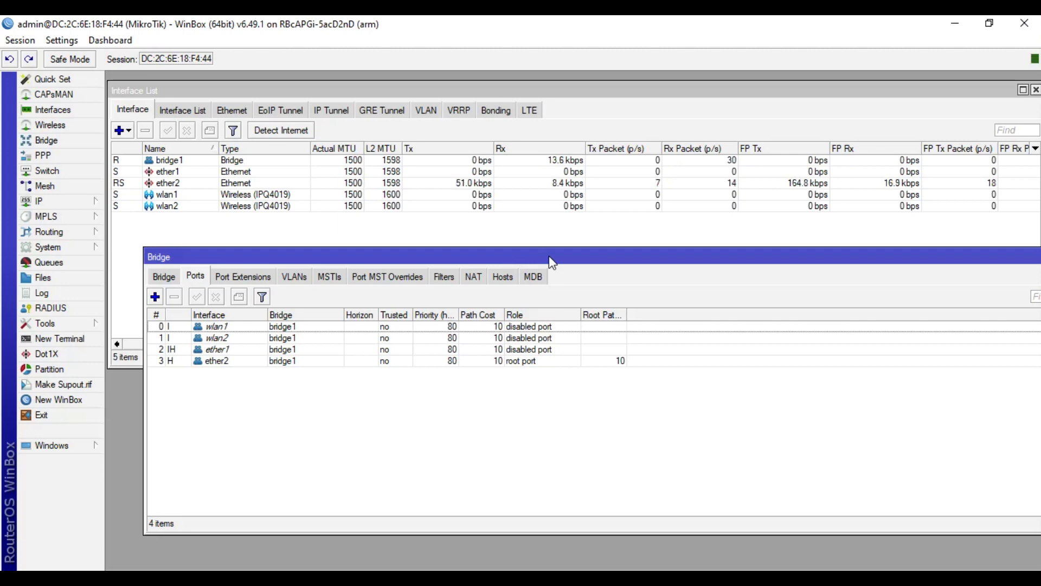
drag(432, 258, 432, 240)
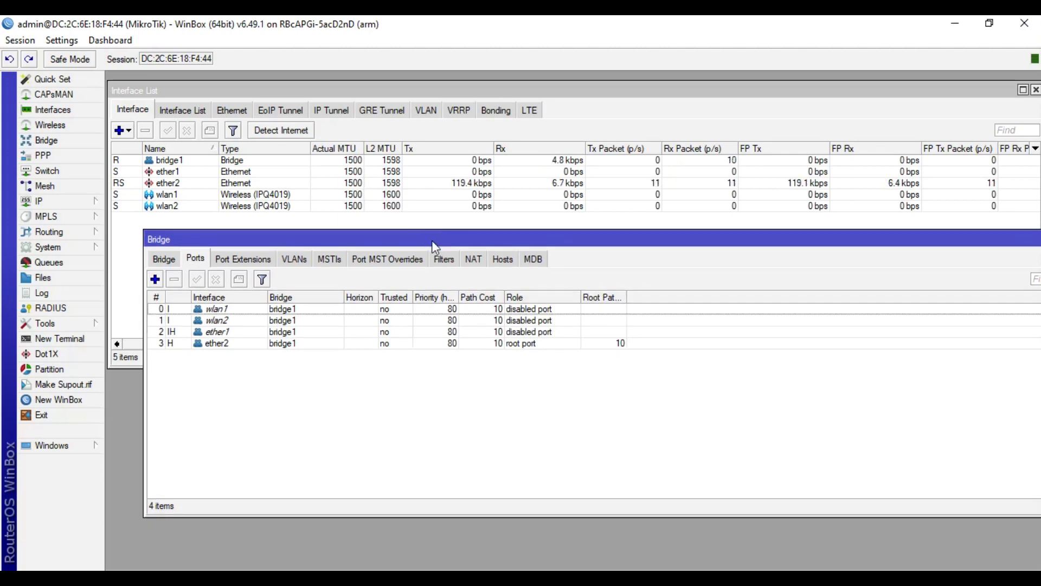
click(243, 333)
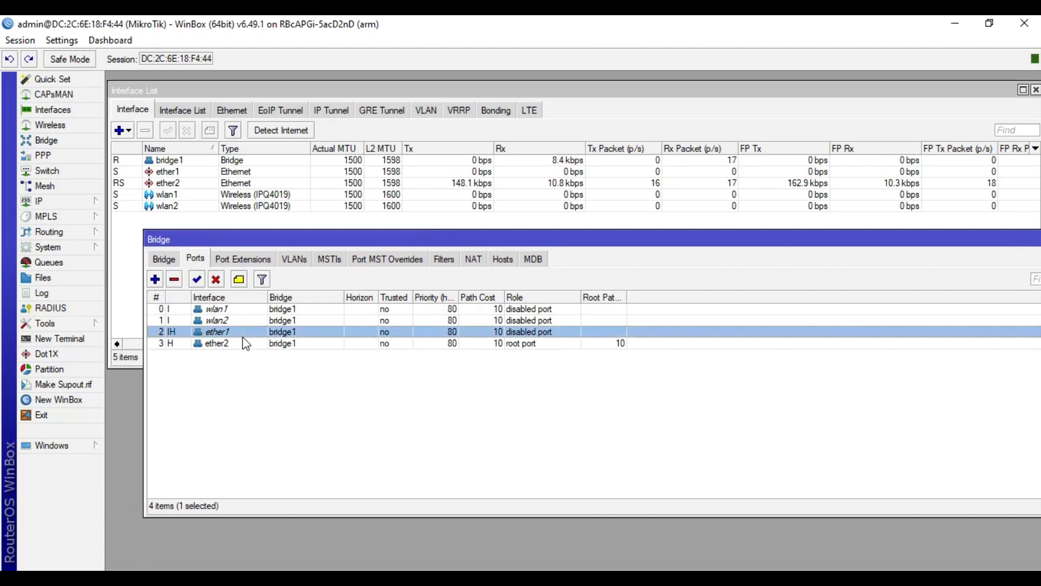
ctrl+click(242, 337)
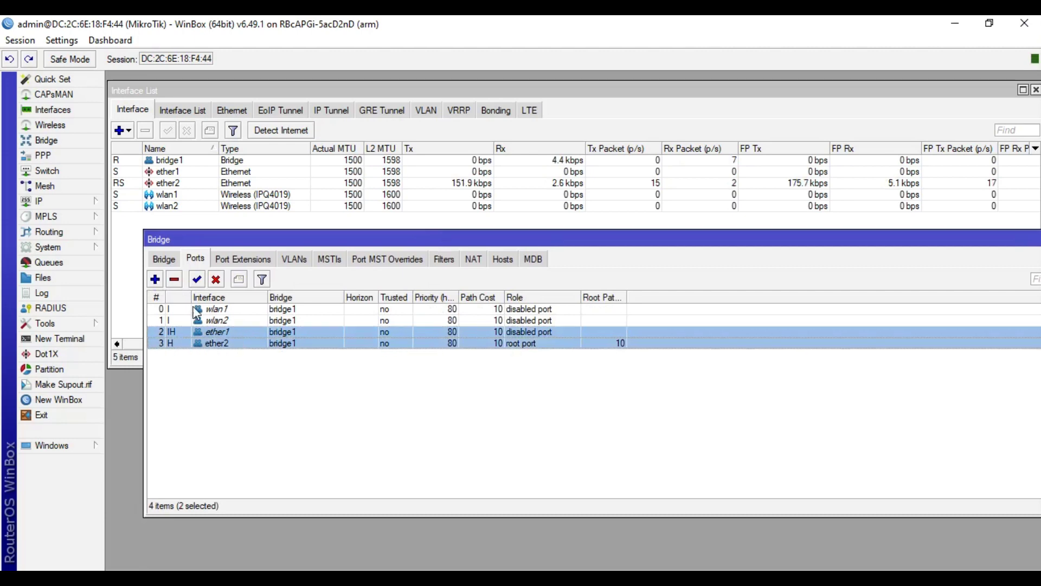
click(174, 279)
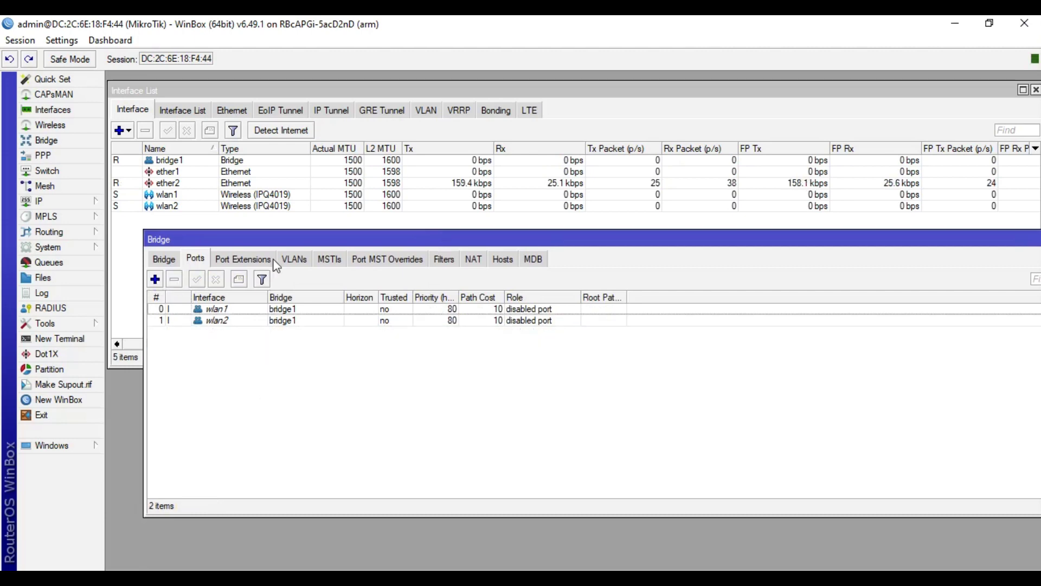
drag(282, 241, 264, 261)
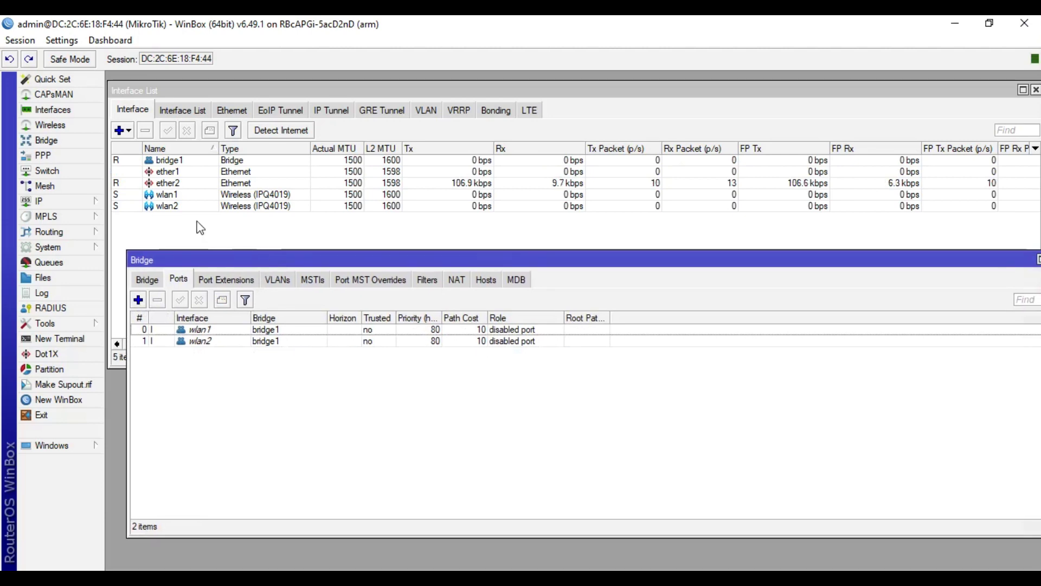
click(182, 183)
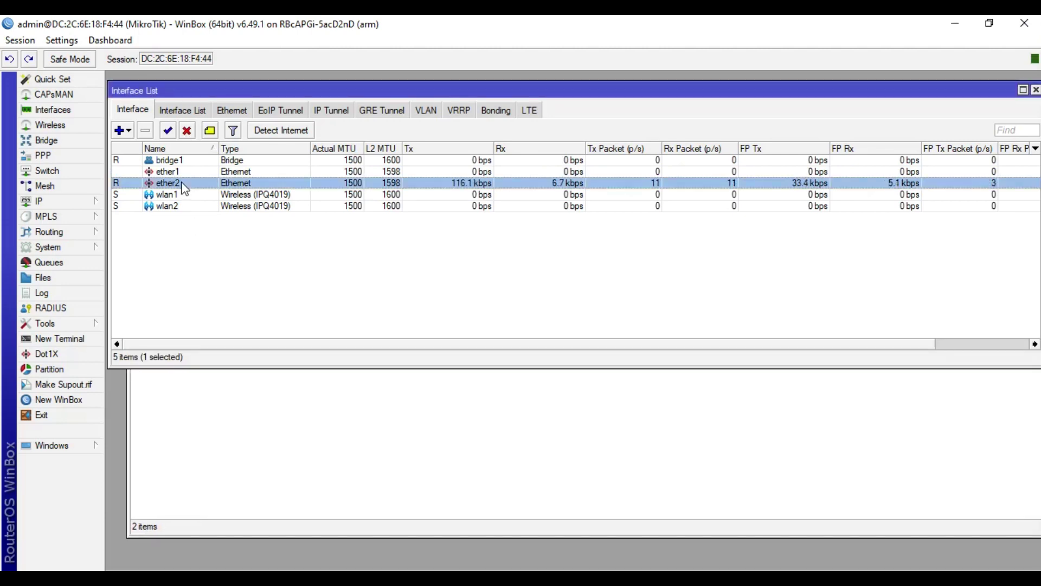
Step: Rename bridge1 to bridge-Lan
click(302, 402)
click(147, 279)
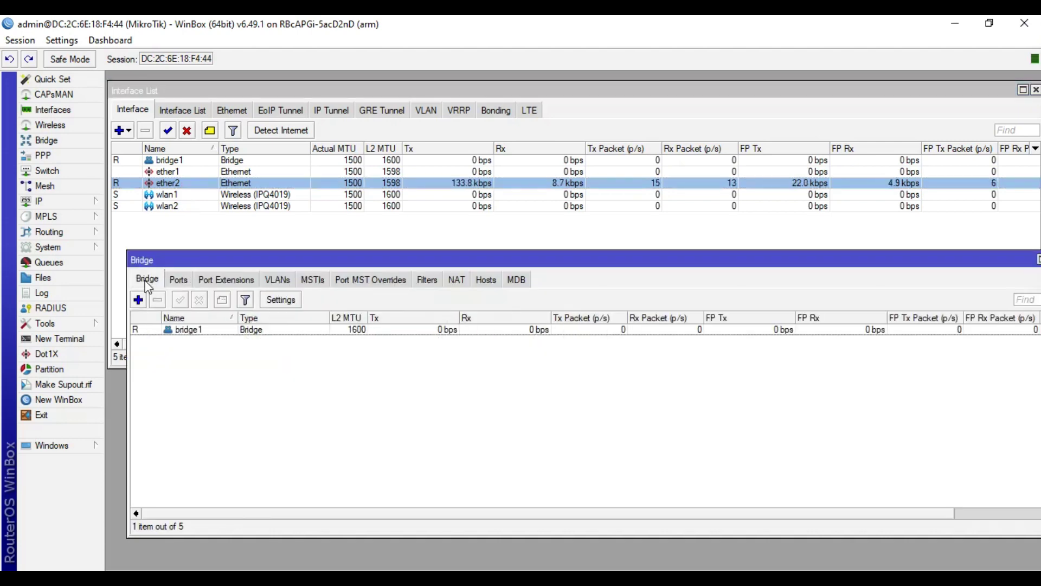
double_click(222, 330)
key(End)
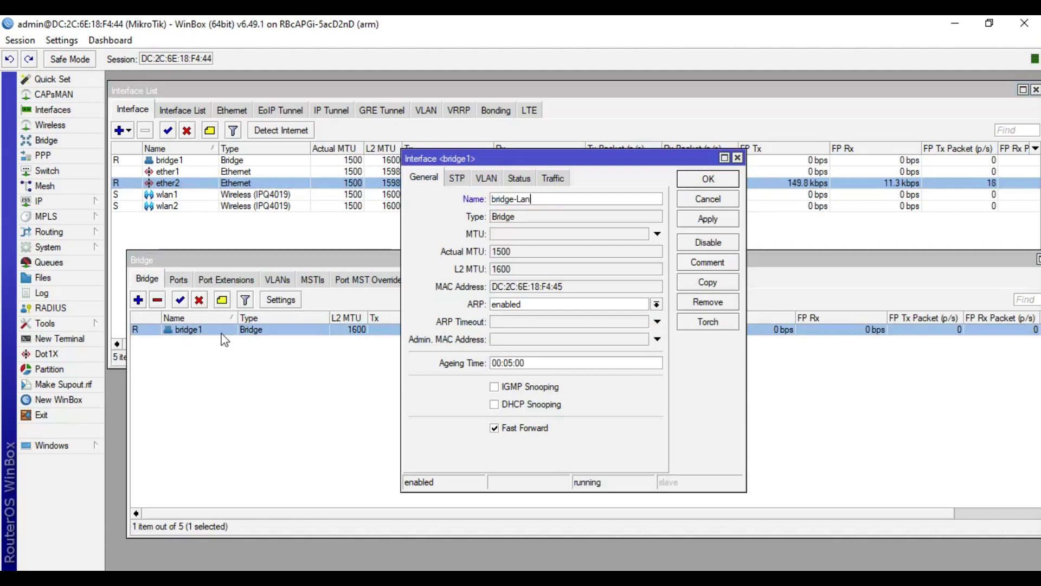
click(705, 179)
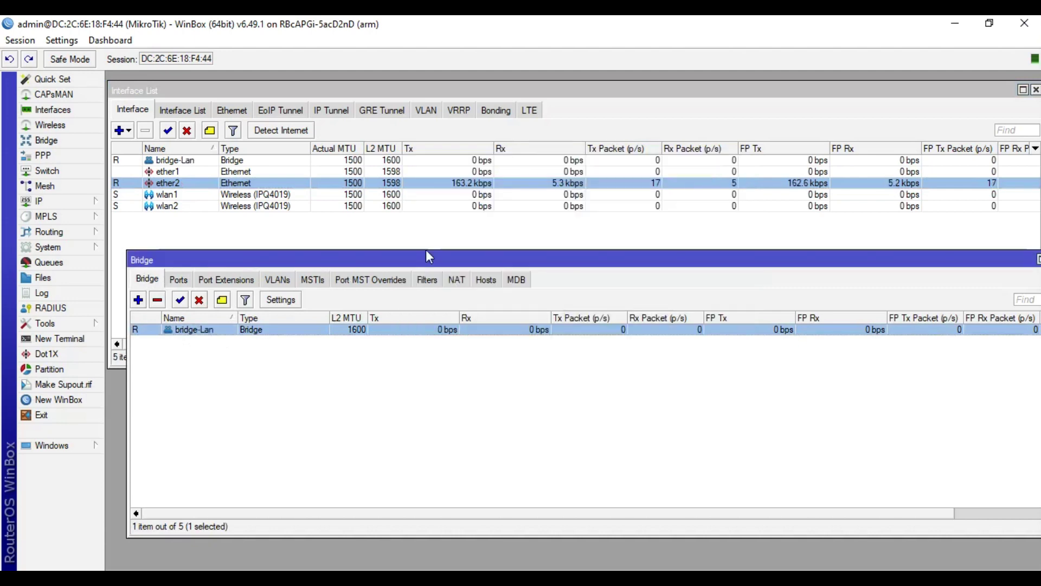
Step: Verify that wlan1 and wlan2 are listed as bridge-Lan's ports
click(178, 279)
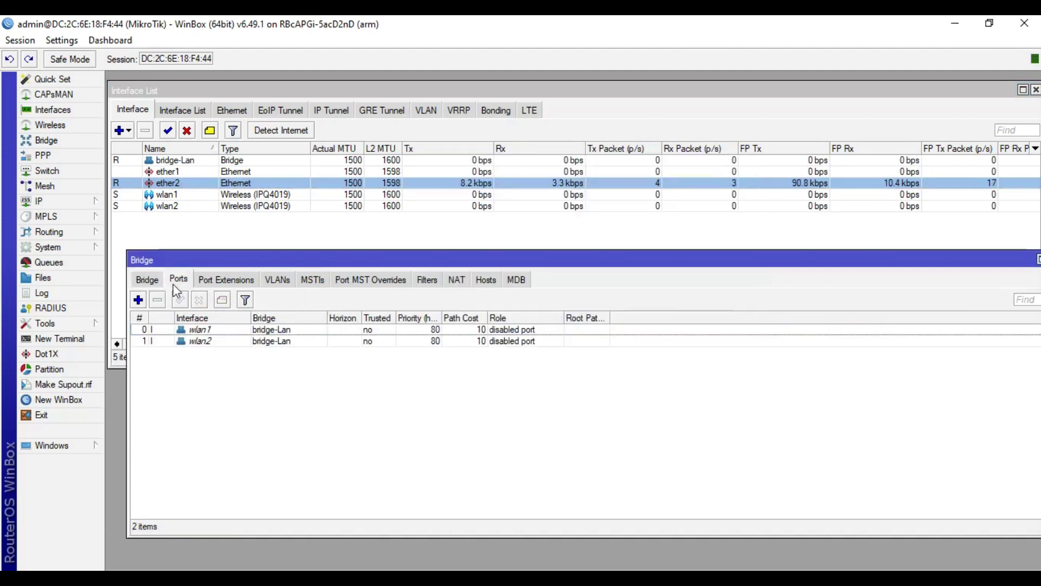
click(225, 332)
click(230, 341)
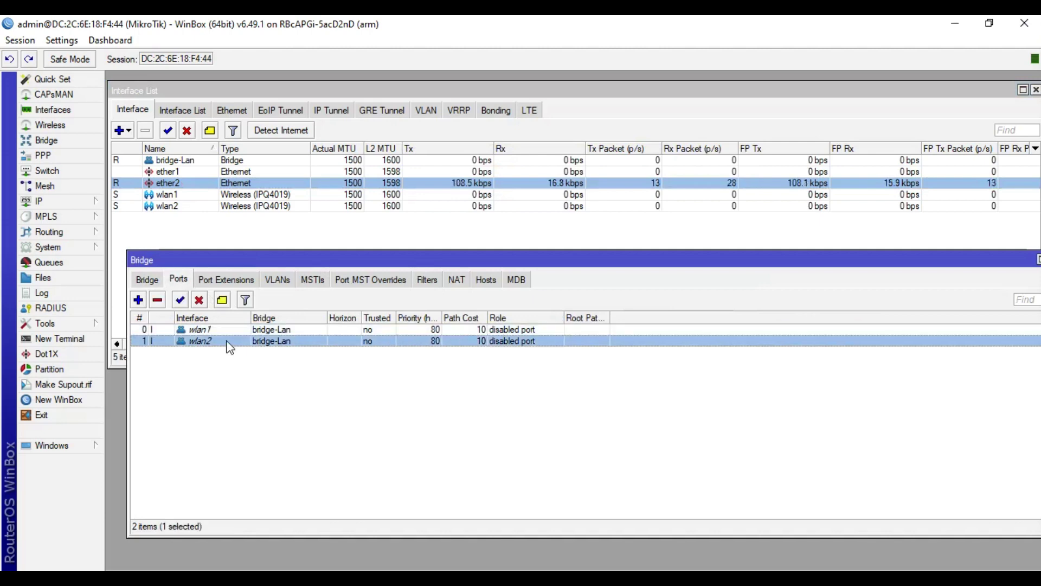
click(250, 392)
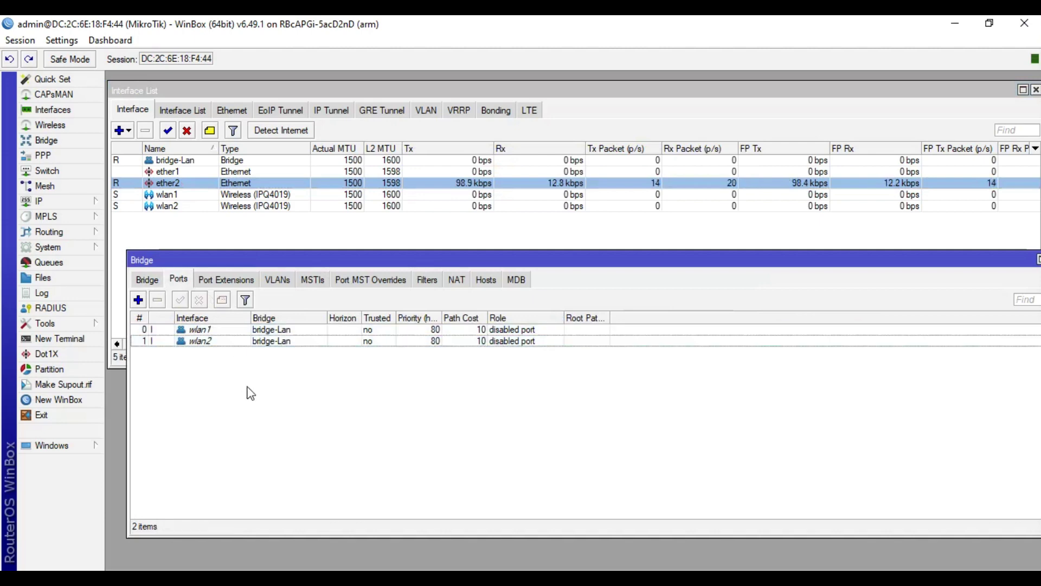
click(151, 280)
click(68, 200)
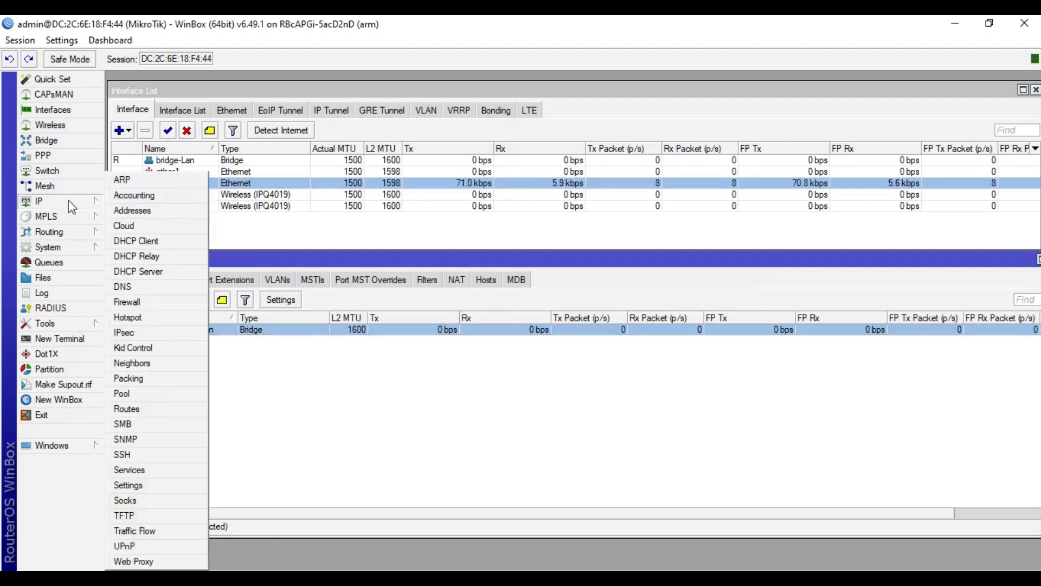
Step: Assign address 192.16.16.1/24 to bridge-Lan, then open the DNS settings
click(162, 212)
click(457, 216)
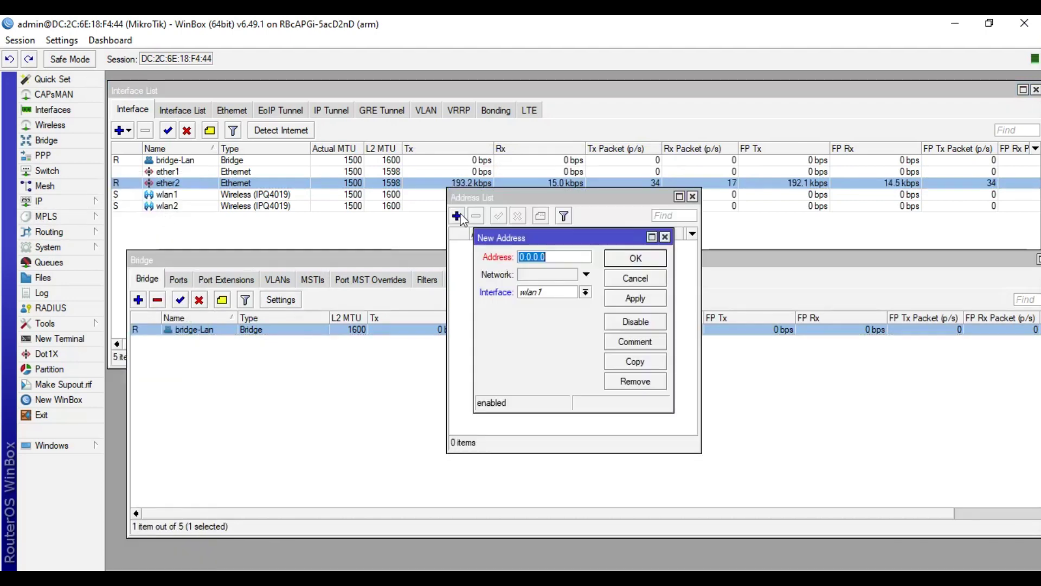
text(192.16.16.1/24)
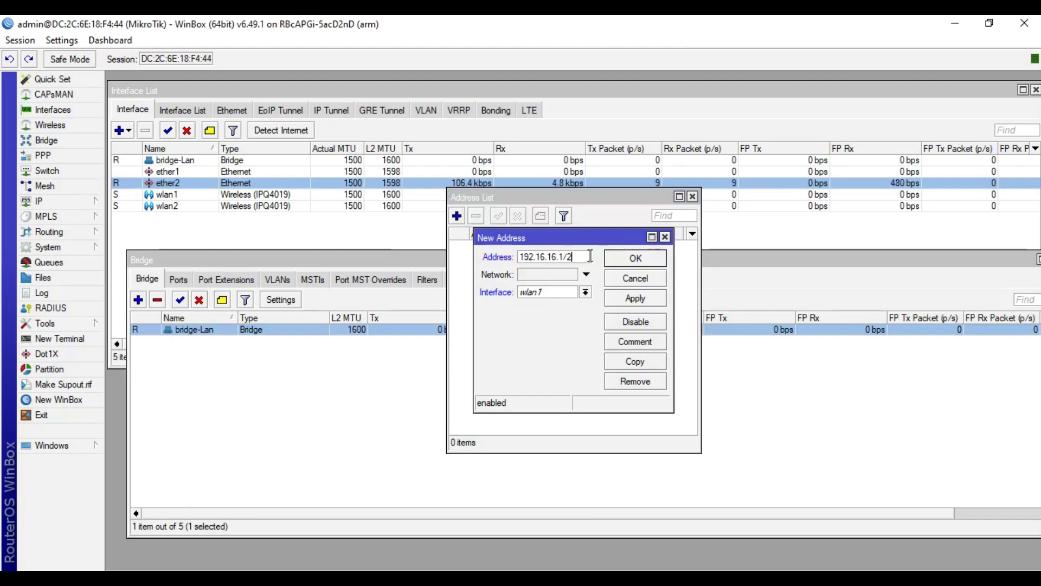
click(585, 292)
click(572, 306)
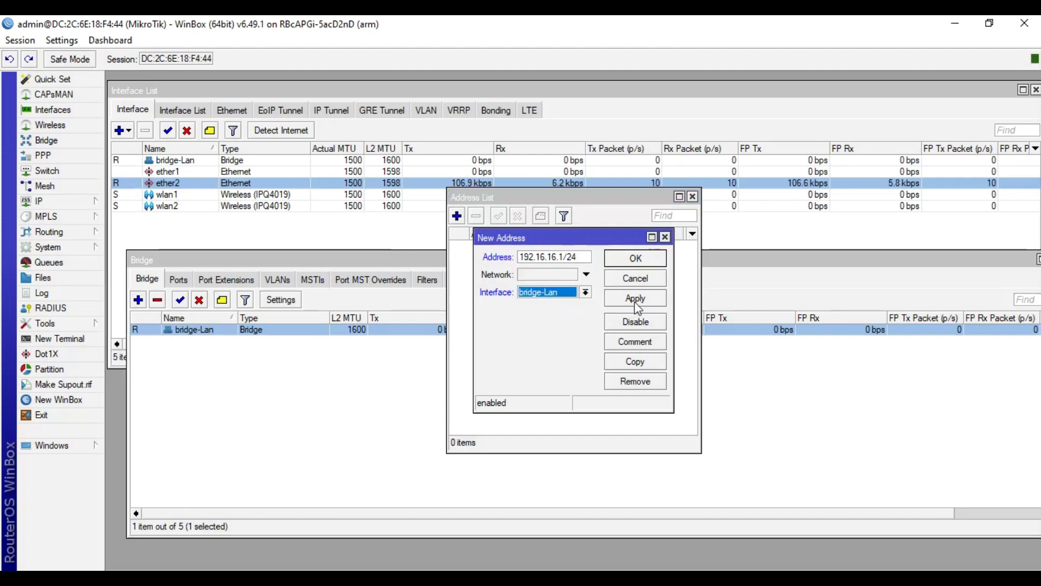
click(635, 299)
click(636, 258)
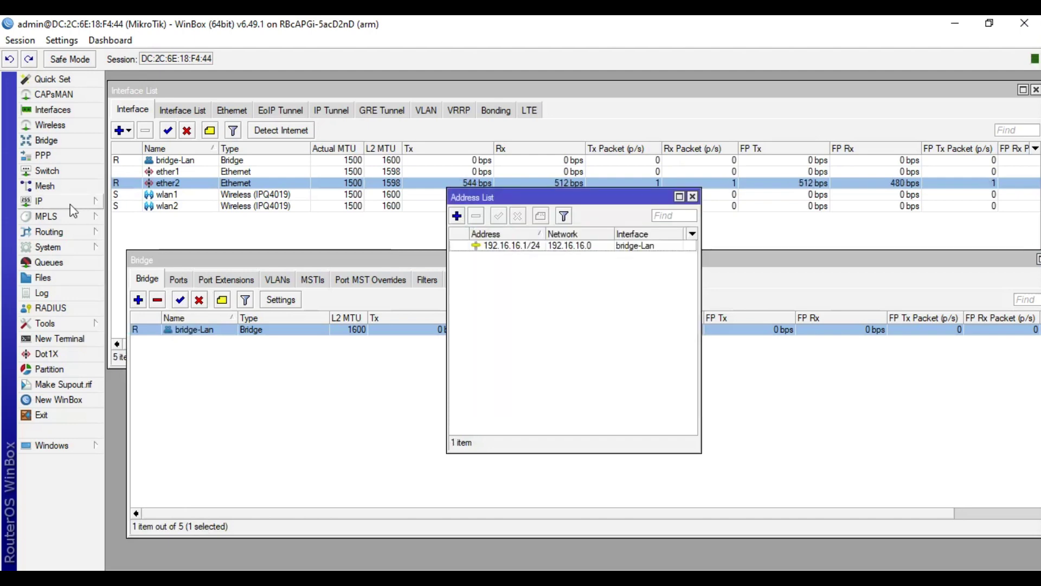
click(70, 205)
click(183, 286)
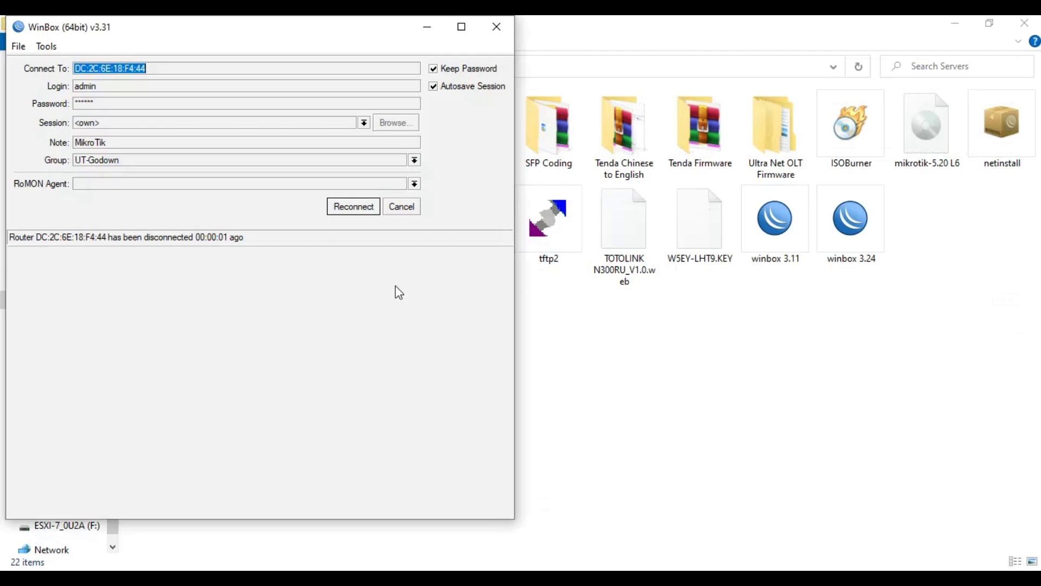
Step: Retry connecting to the dropped router, cancelling stalled attempts and refreshing the neighbor list
click(344, 213)
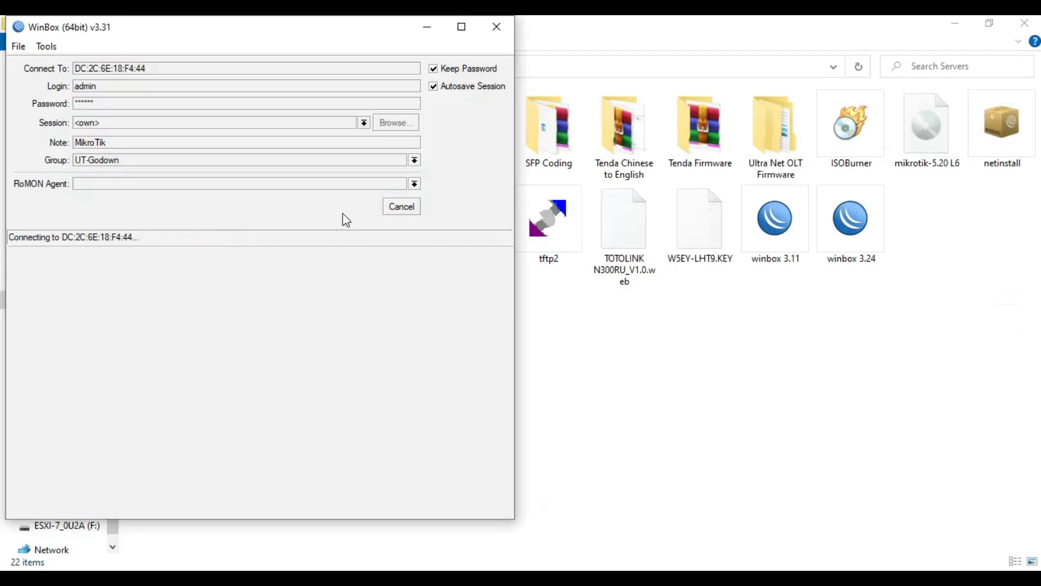
click(401, 207)
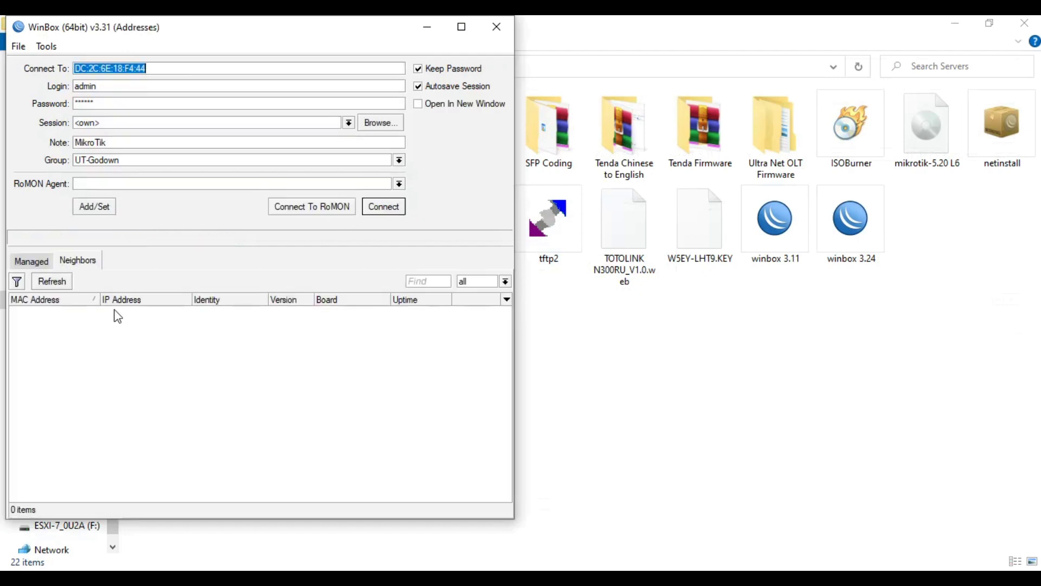
click(51, 279)
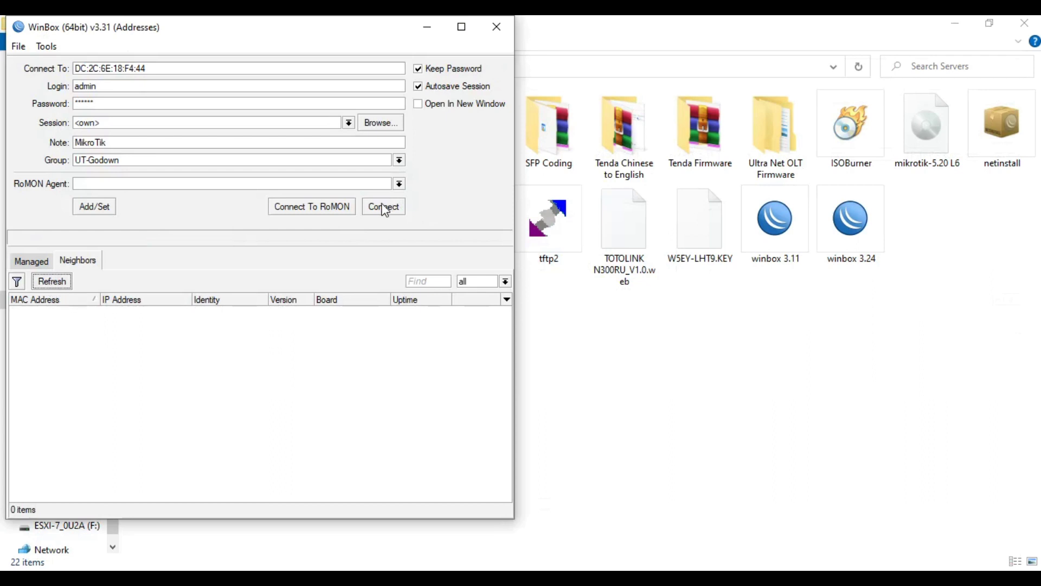
click(383, 208)
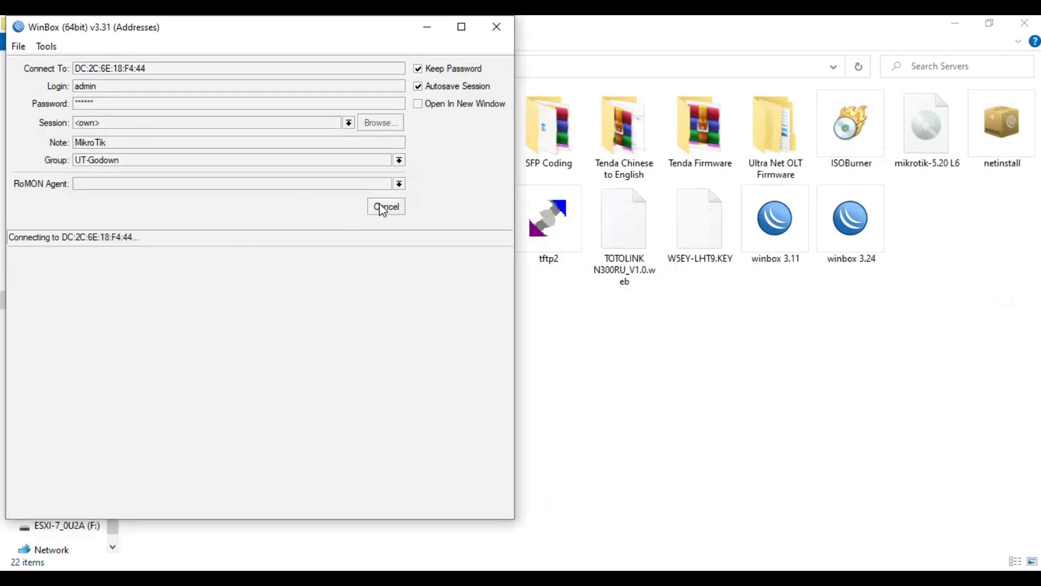
click(383, 208)
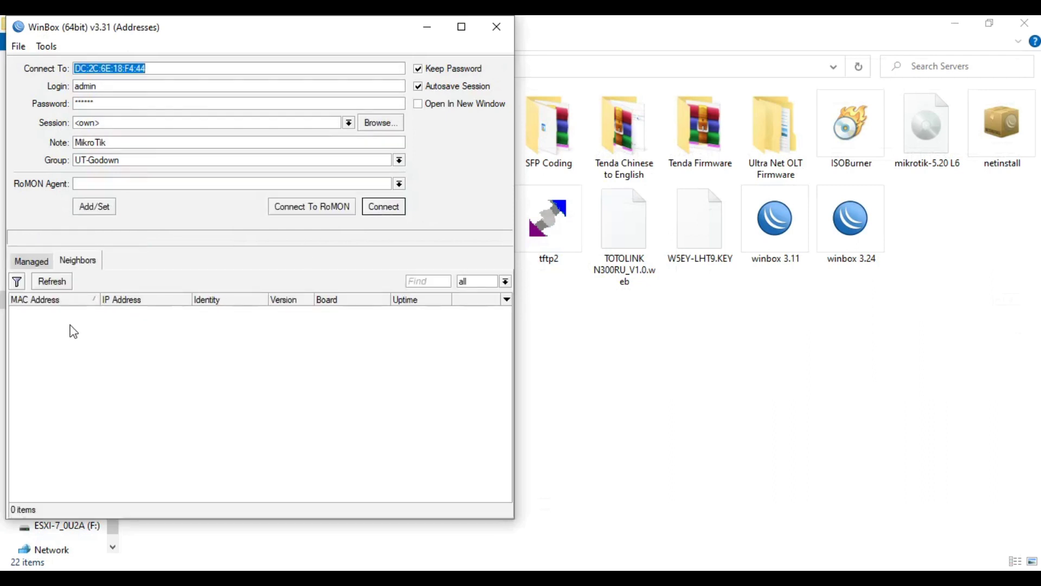
click(57, 281)
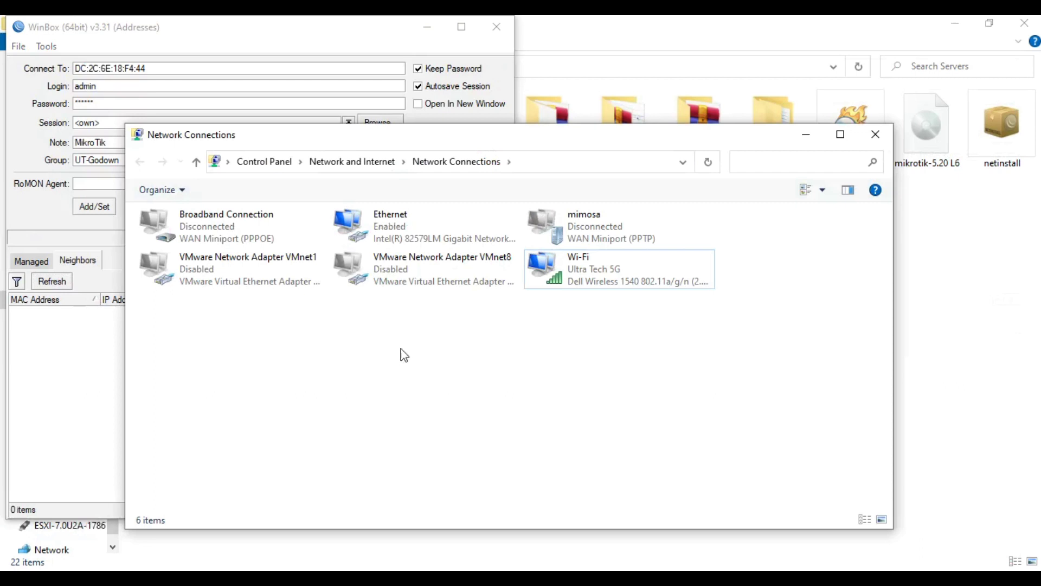
Step: Bring WinBox's login window back in front of Network Connections
click(53, 371)
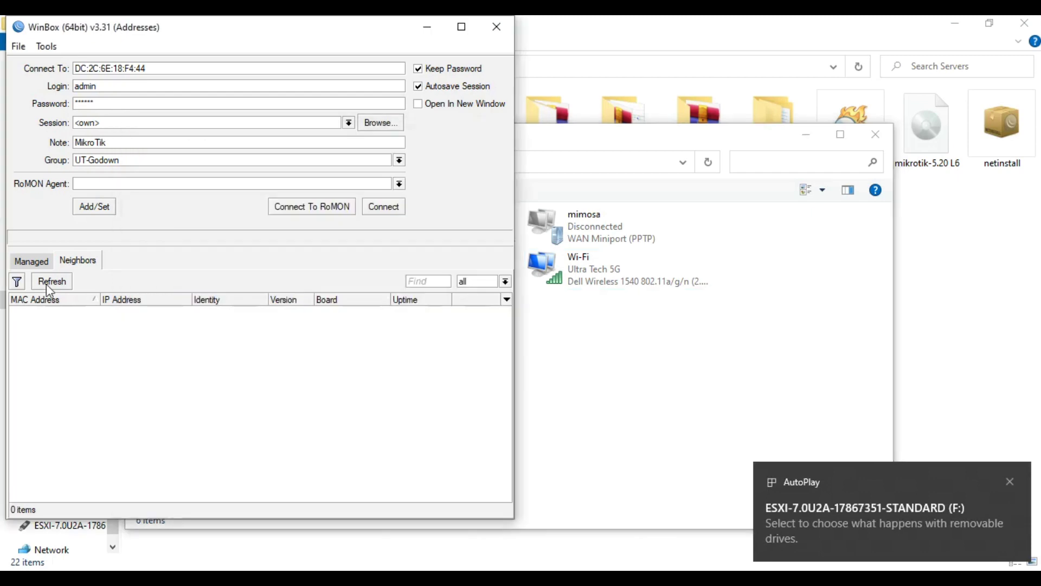
Step: Log back into the router and save DNS servers 8.8.8.8 and 8.8.4.4
click(383, 212)
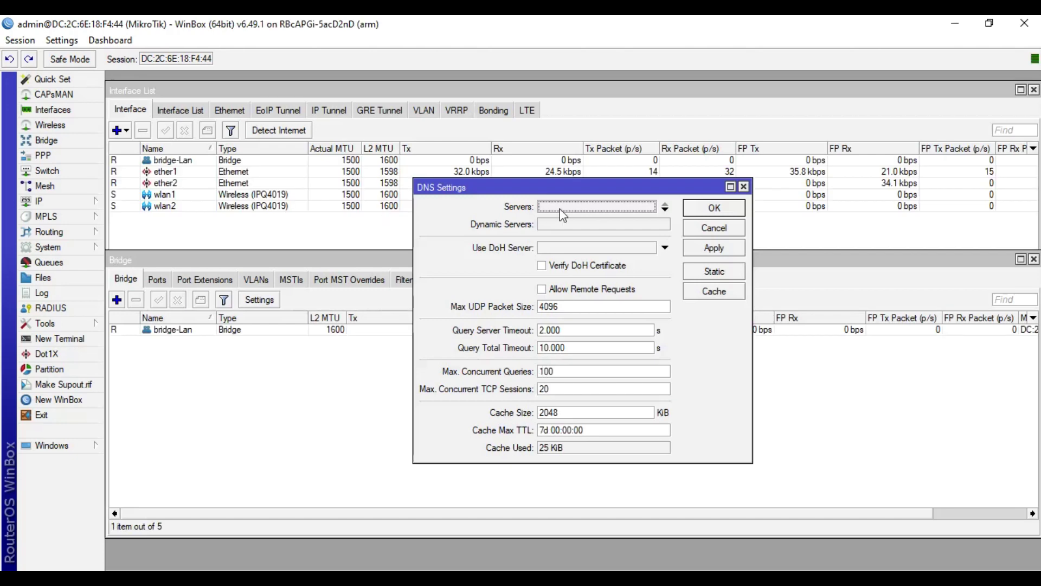
double_click(569, 210)
text(8.8.8.8)
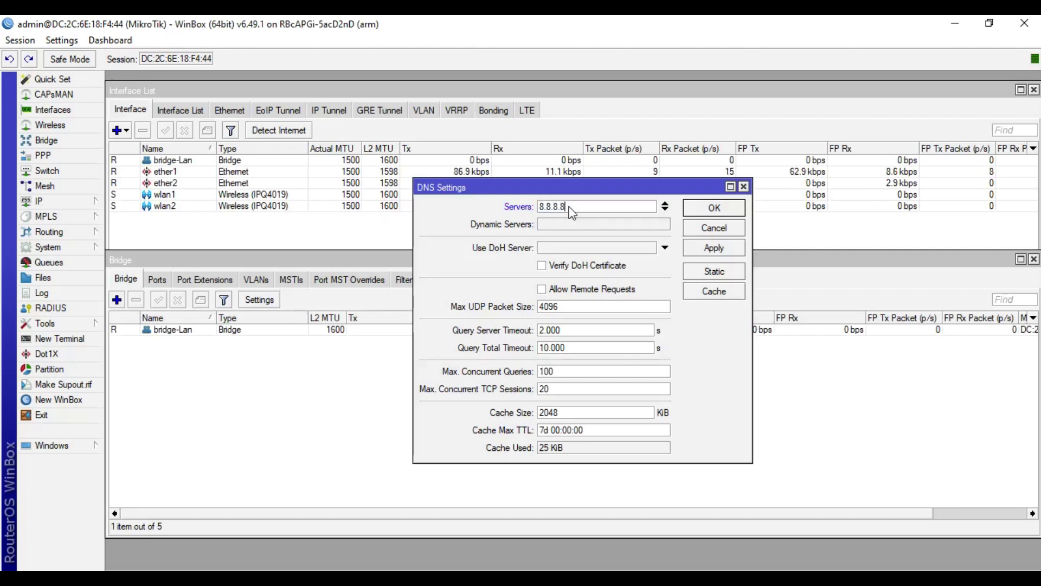
click(669, 208)
text(8.8.4.4)
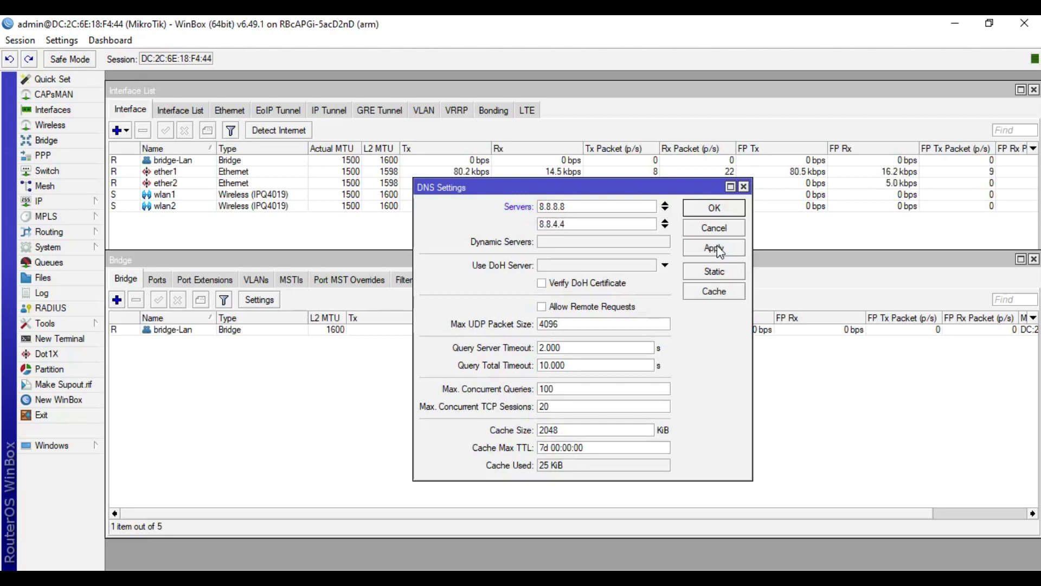
click(711, 245)
click(713, 208)
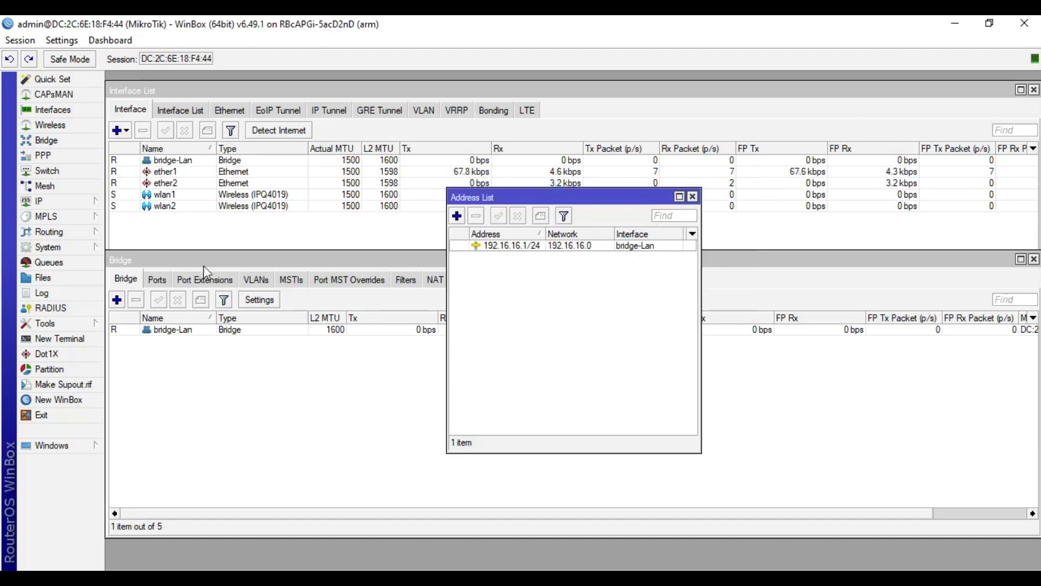
Step: Start DHCP Setup from IP > DHCP Server and choose bridge-Lan as the interface
click(67, 204)
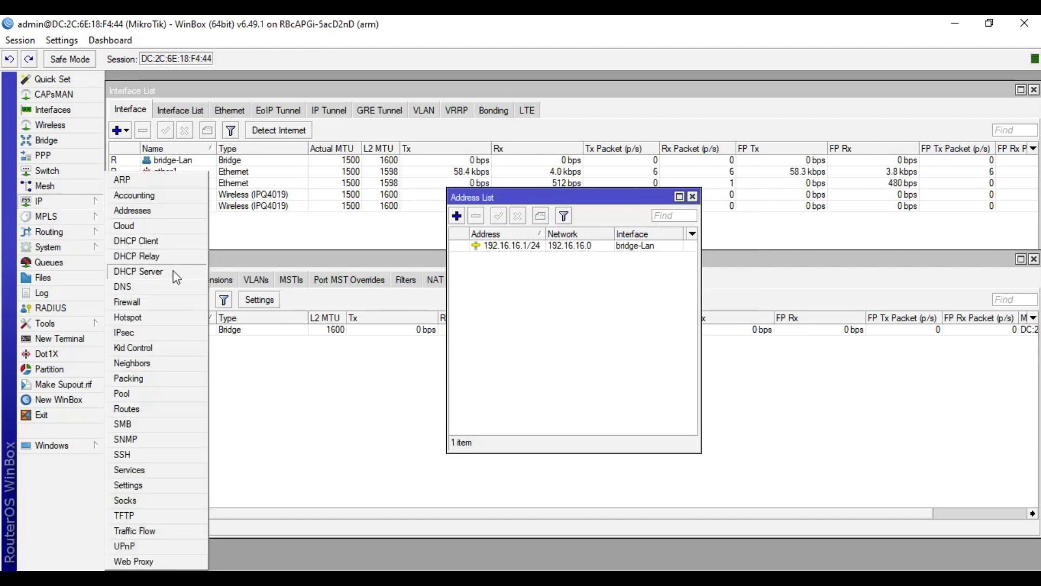
click(174, 271)
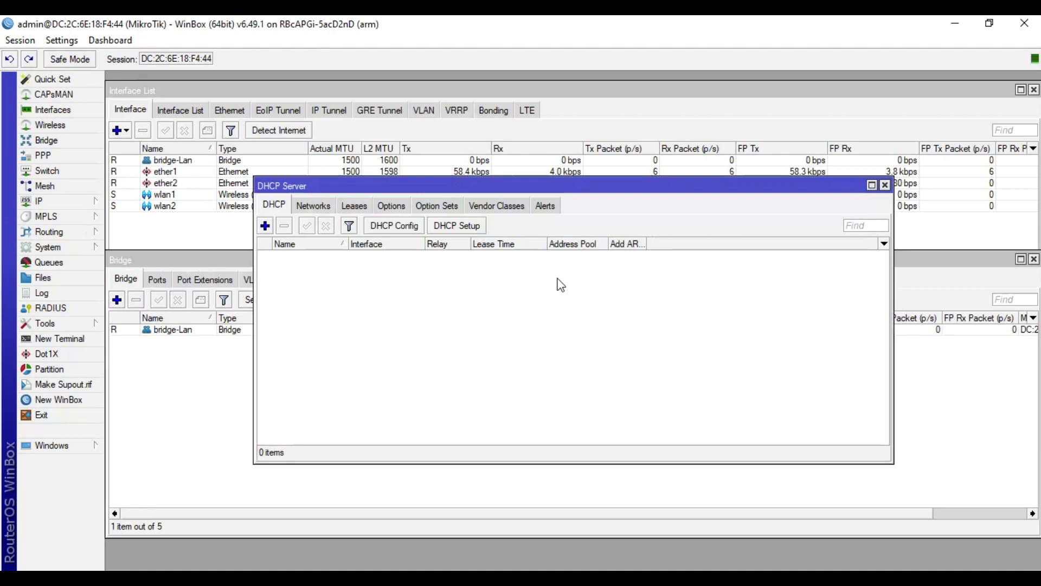
click(459, 225)
click(615, 324)
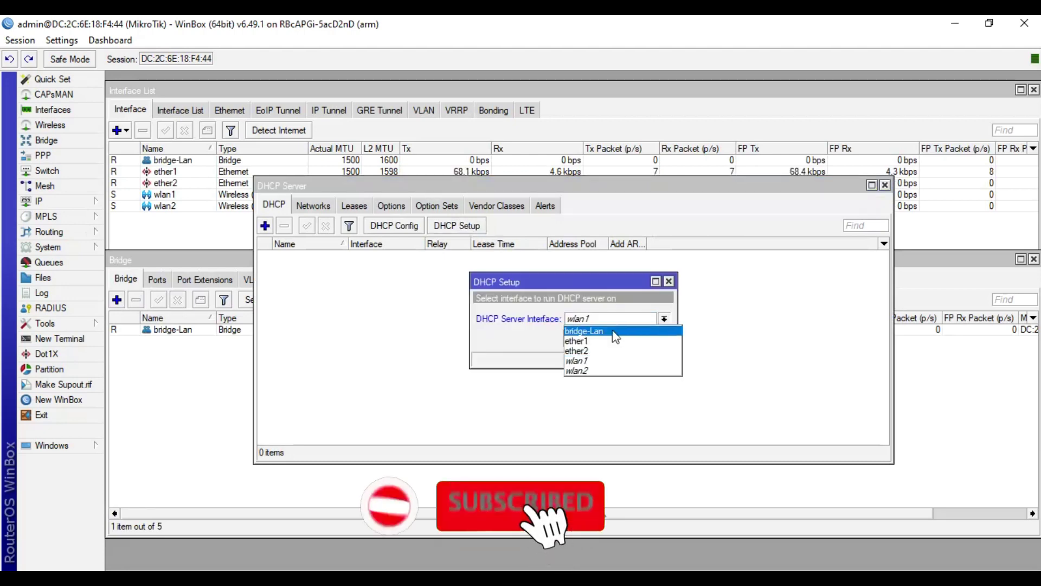
click(613, 331)
click(612, 338)
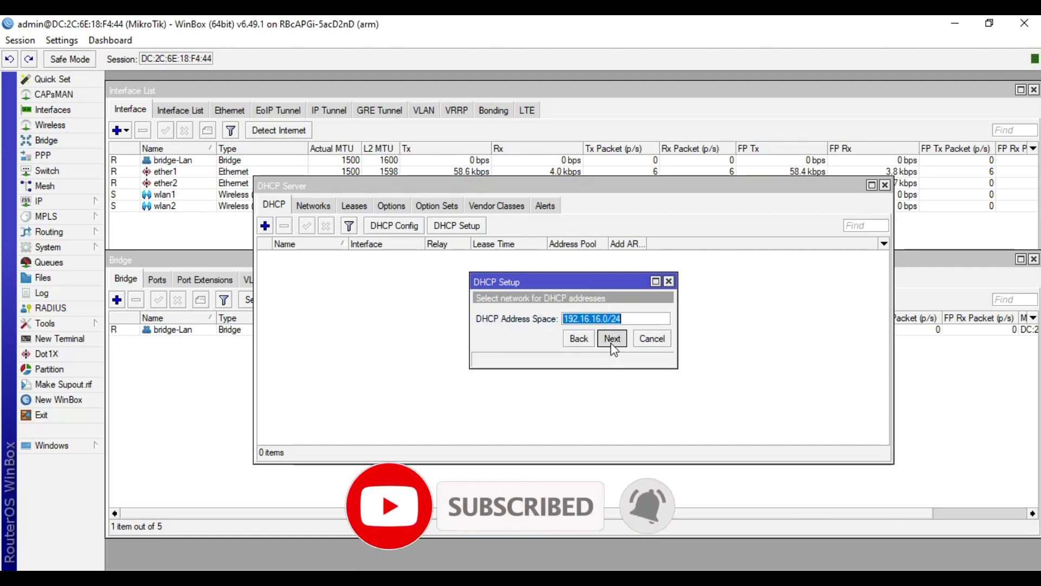
Step: Accept 192.16.16.0/24, gateway, pool, DNS 8.8.8.8/8.8.4.4 and lease, then close the list
click(612, 338)
click(611, 339)
click(611, 339)
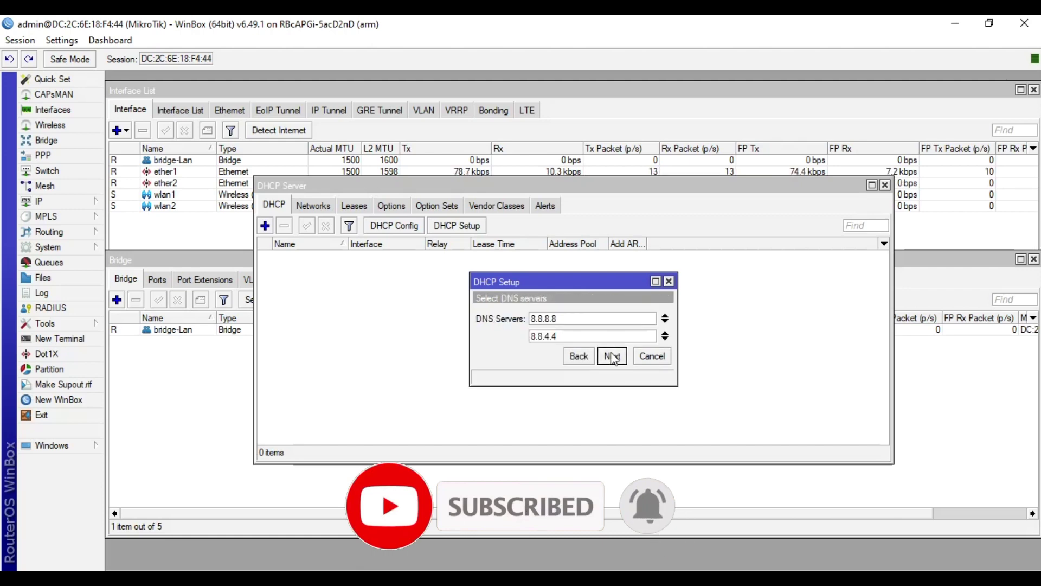
click(612, 355)
click(611, 356)
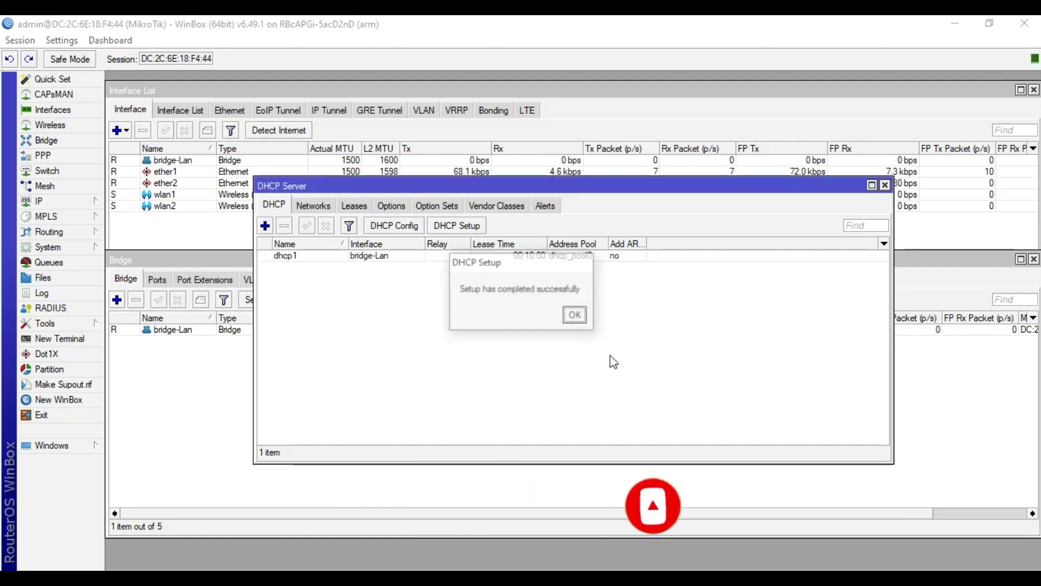
click(576, 316)
click(885, 185)
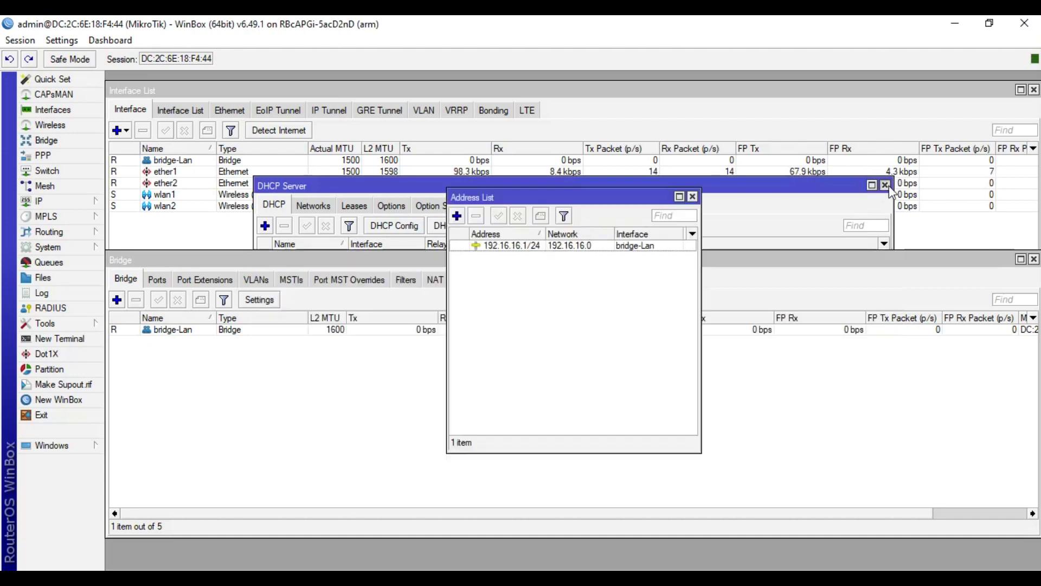
Step: Start Hotspot Setup from IP > Hotspot on the bridge-Lan interface
click(78, 203)
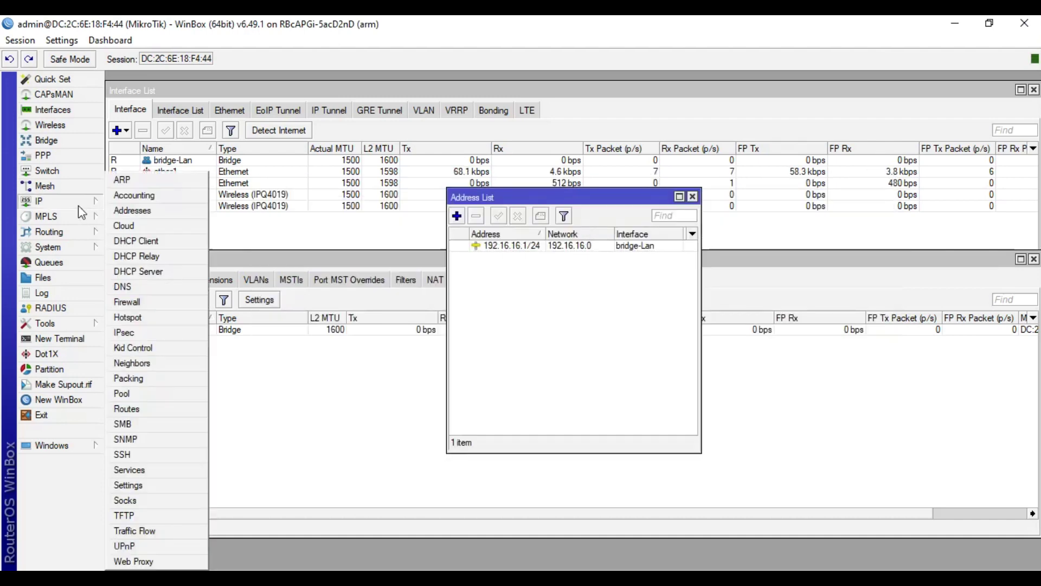
click(170, 323)
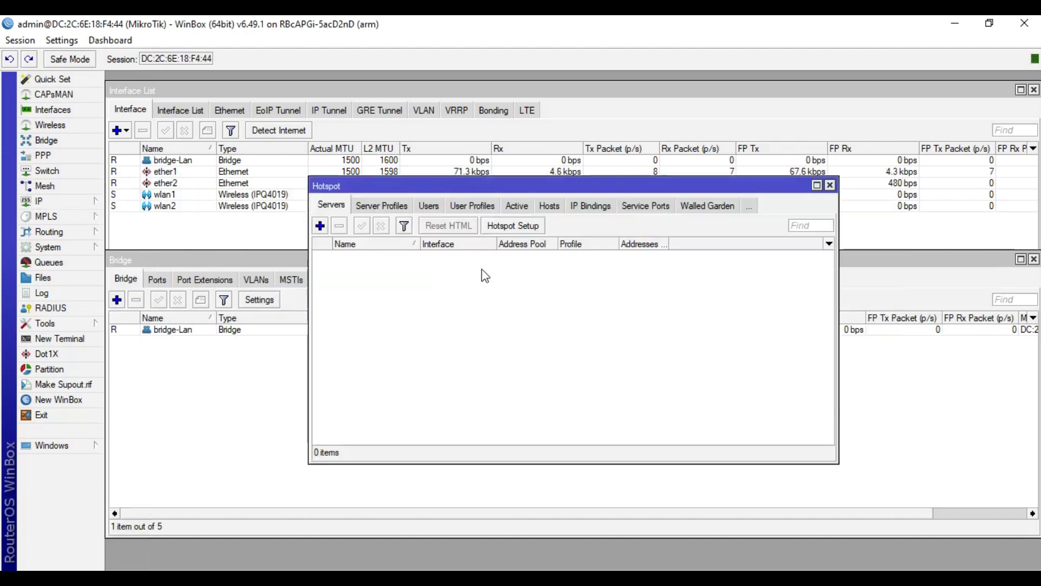
click(511, 225)
click(605, 314)
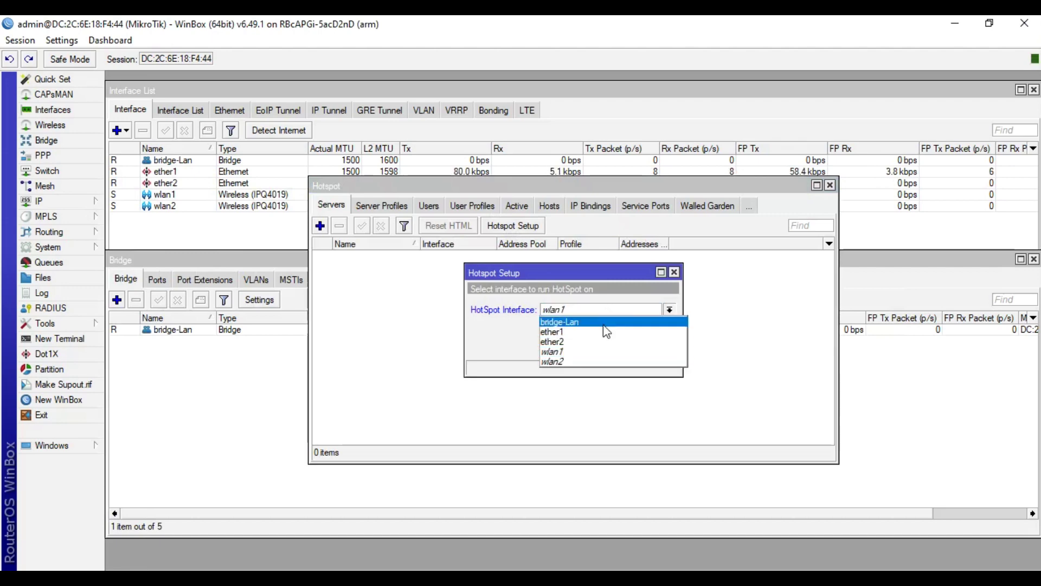
click(605, 325)
click(625, 347)
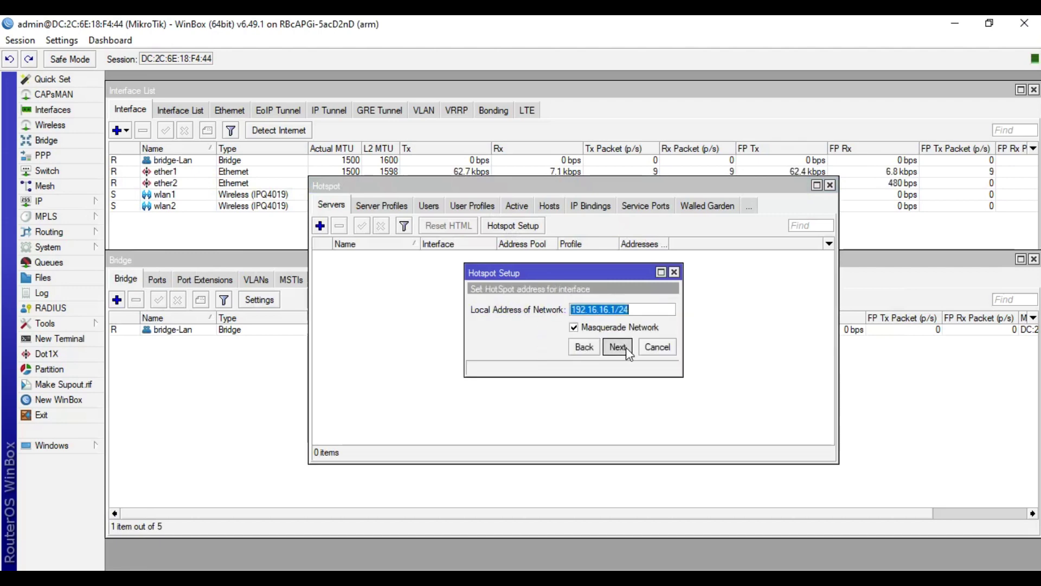
Step: Accept local address 192.16.16.1/24, pool, DNS and local user defaults to finish the wizard
click(618, 347)
click(618, 347)
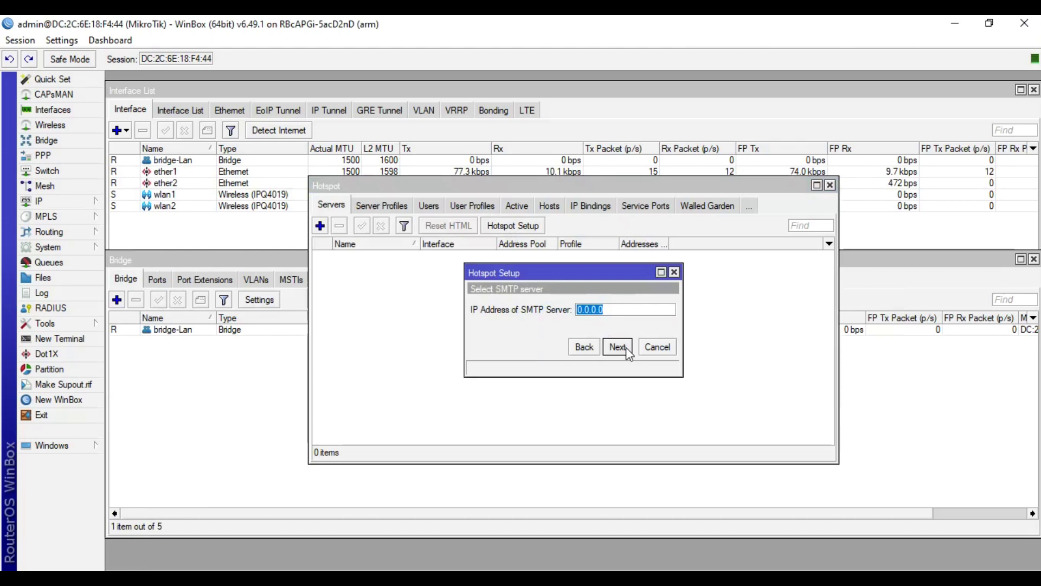
click(618, 347)
click(626, 347)
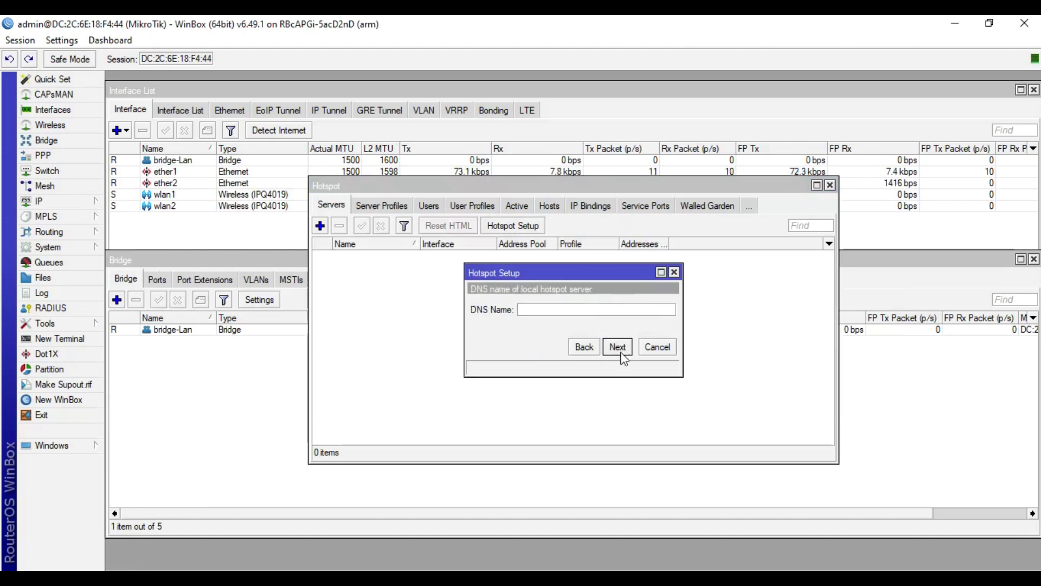
click(624, 350)
click(620, 348)
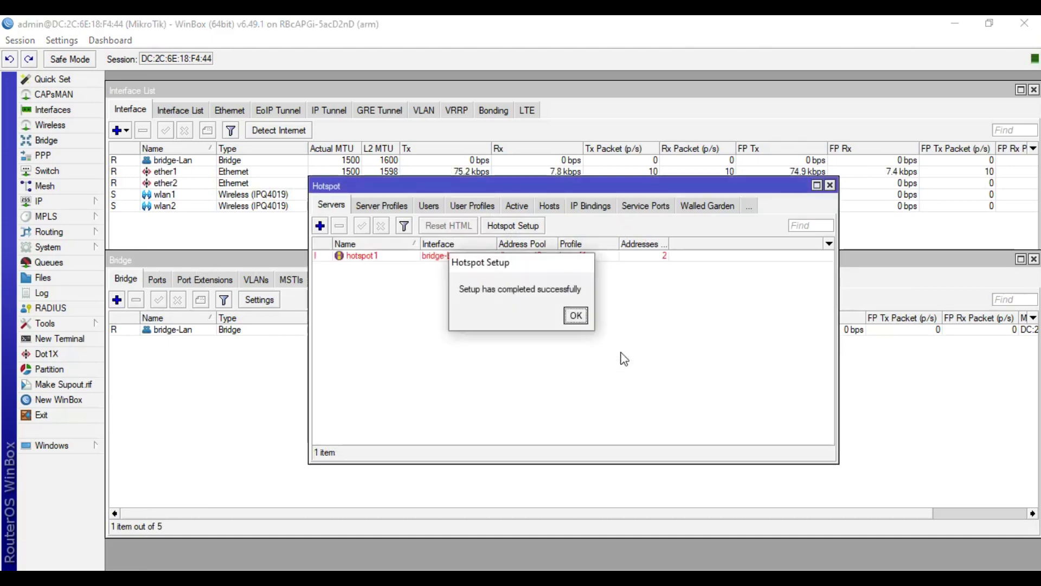
click(575, 316)
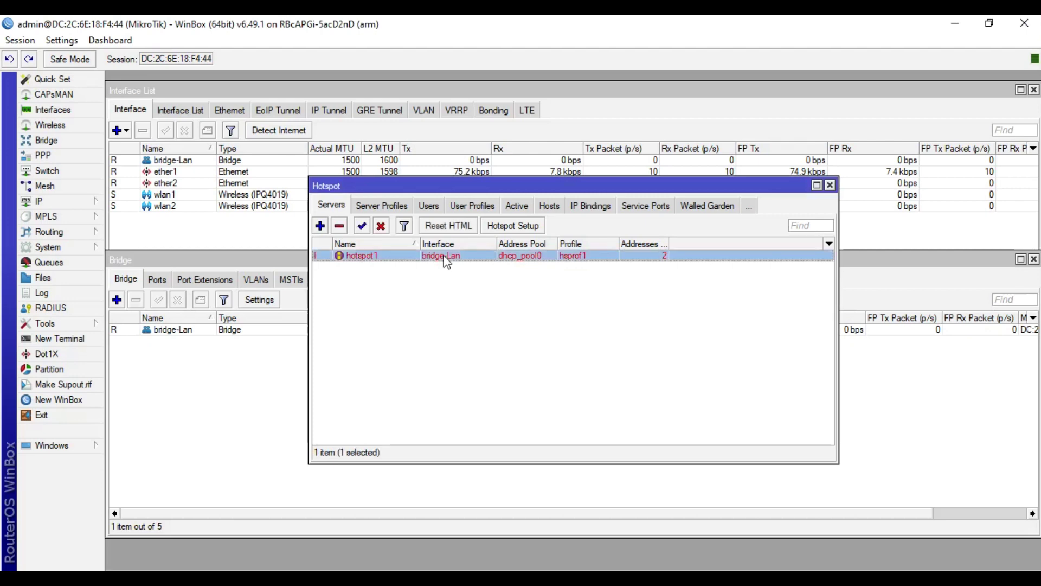
Step: Limit hotspot1 to 1 address per MAC
double_click(445, 259)
double_click(536, 364)
text(1)
click(679, 237)
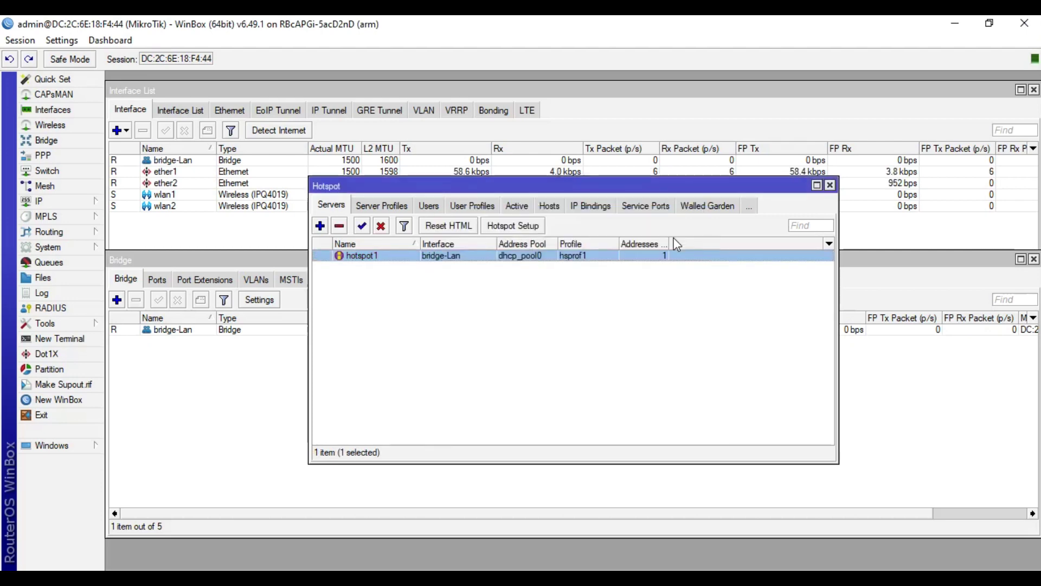
click(378, 206)
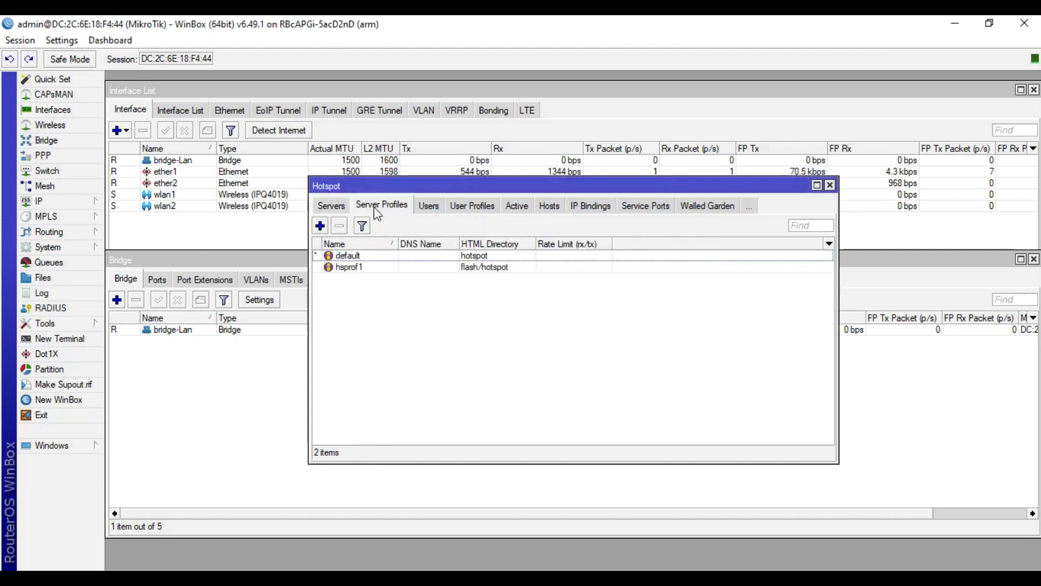
Step: In hsprof1's login methods, turn off Cookie and enable HTTP PAP alongside HTTP CHAP
double_click(429, 269)
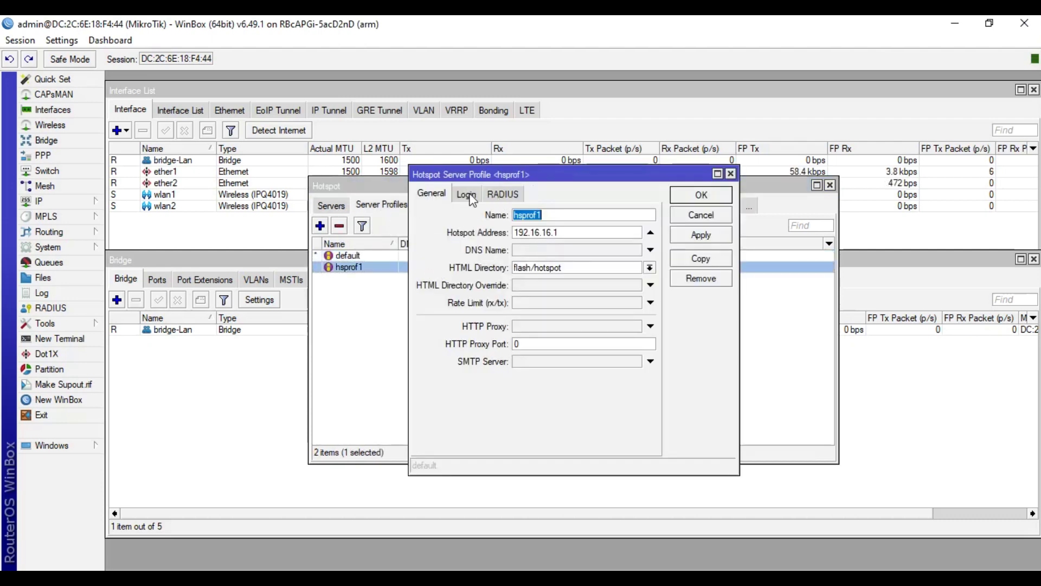
click(465, 194)
click(592, 216)
click(591, 217)
click(531, 250)
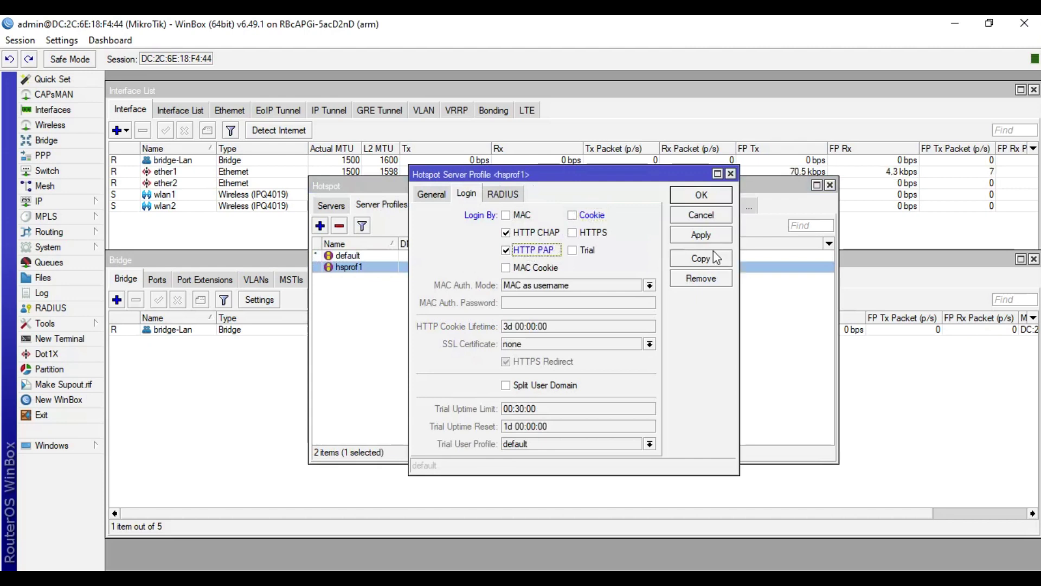
click(702, 238)
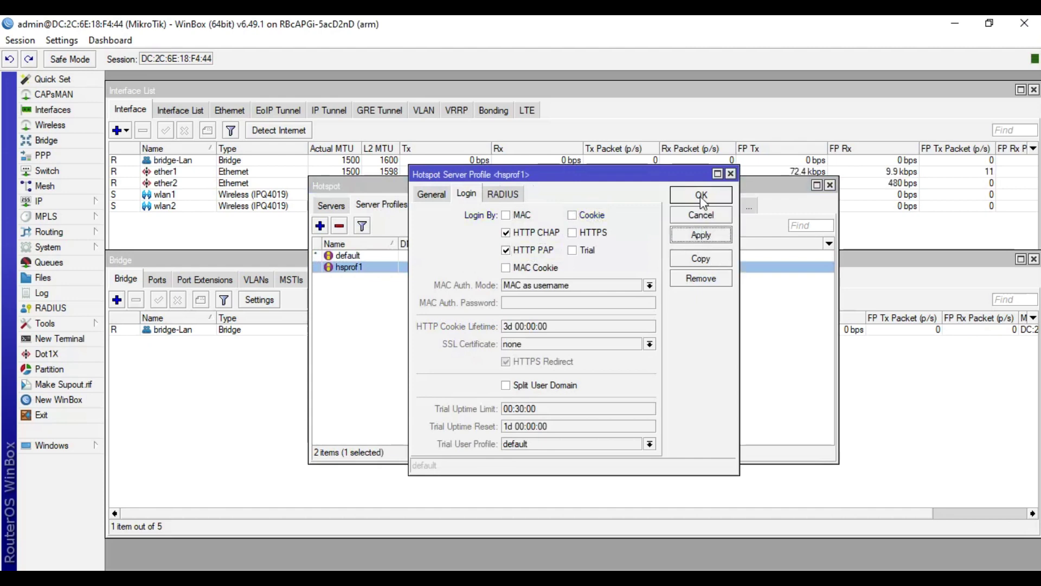
click(433, 196)
click(720, 193)
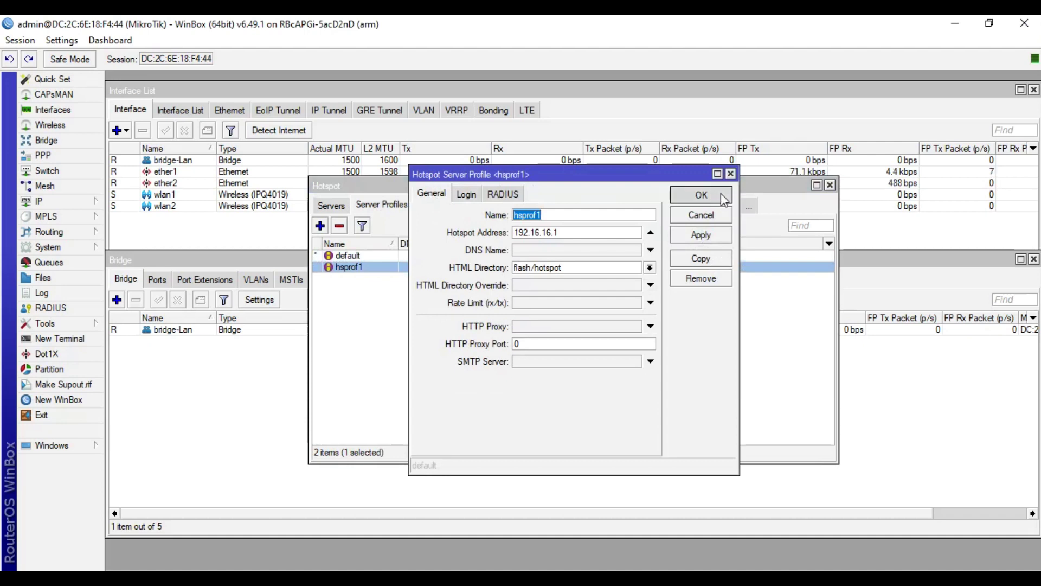
click(428, 206)
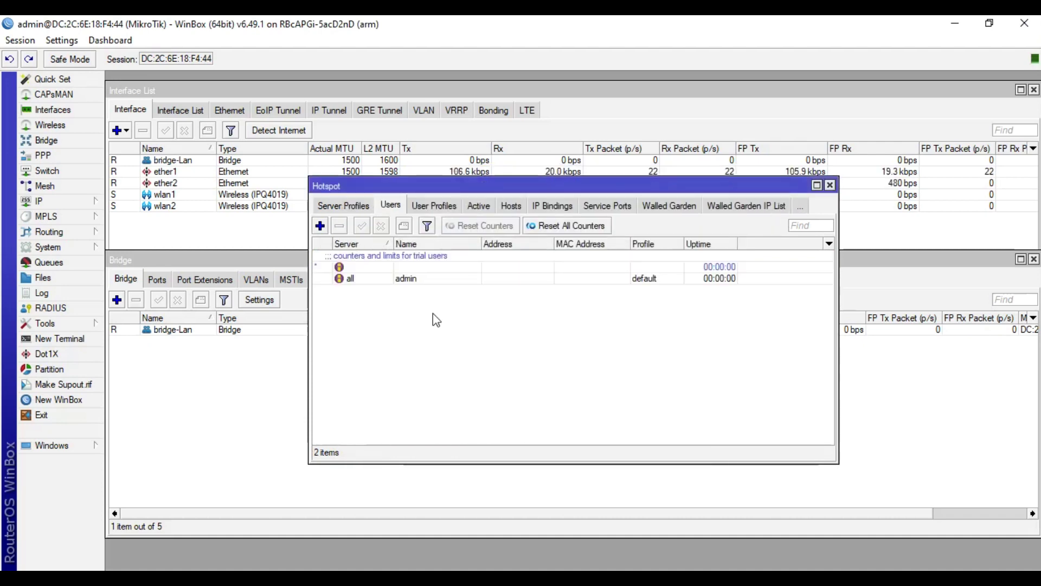
Step: Add hotspot user profile 1M with a 1M/1M rate limit and save it
click(410, 280)
click(433, 206)
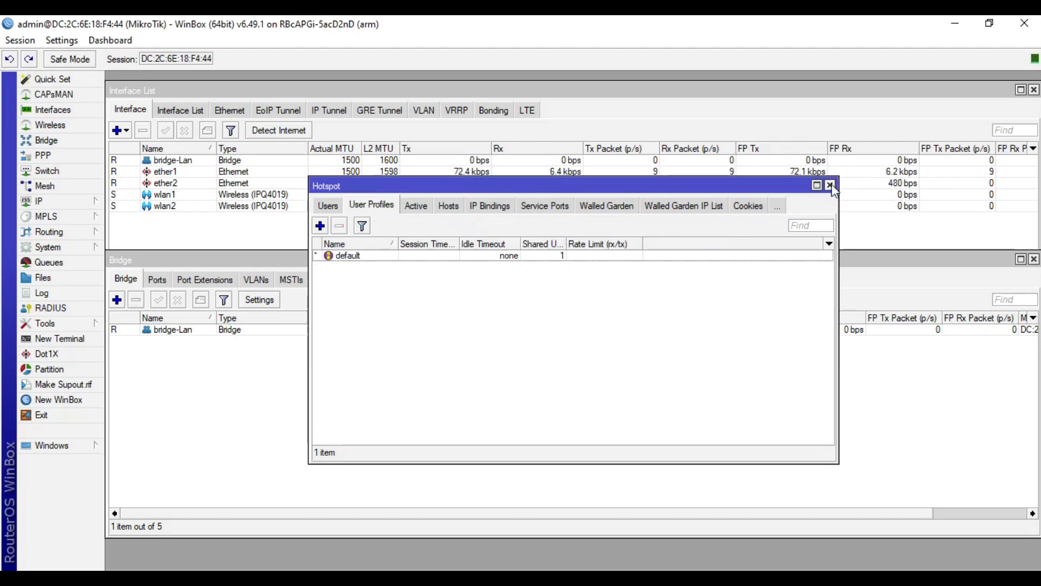
click(320, 225)
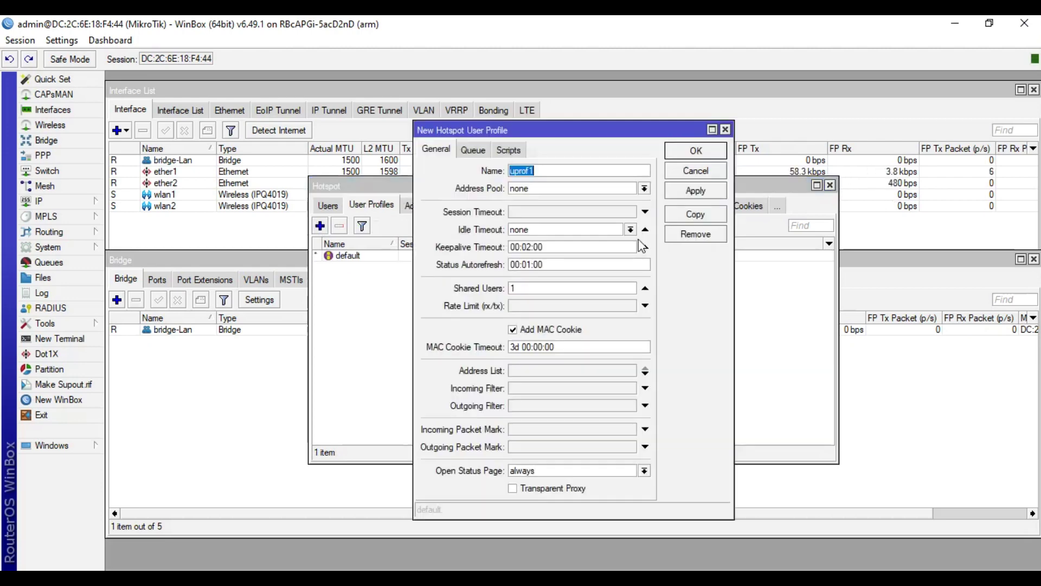
text(1M)
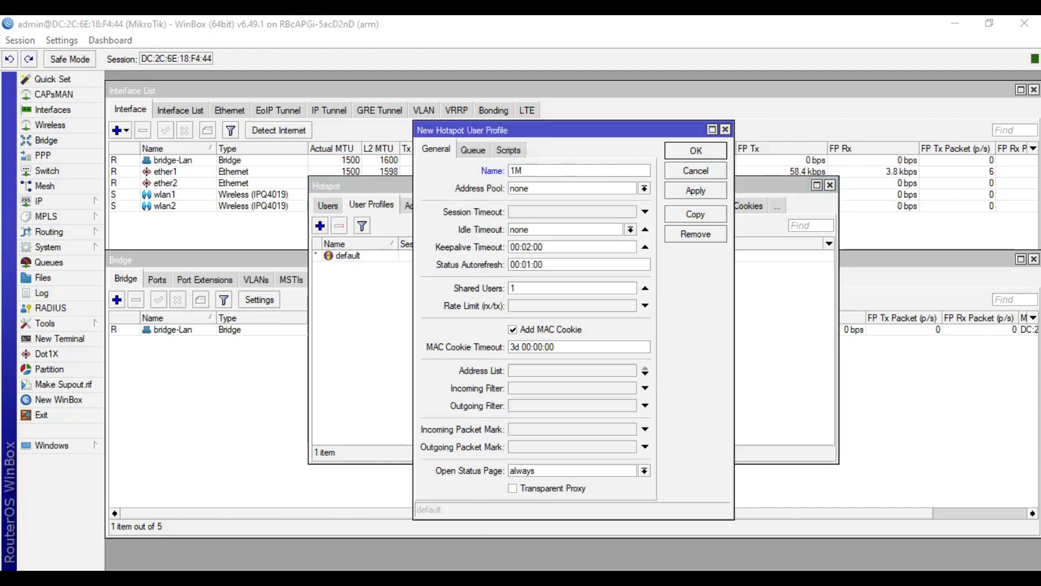
mouse_move(373, 515)
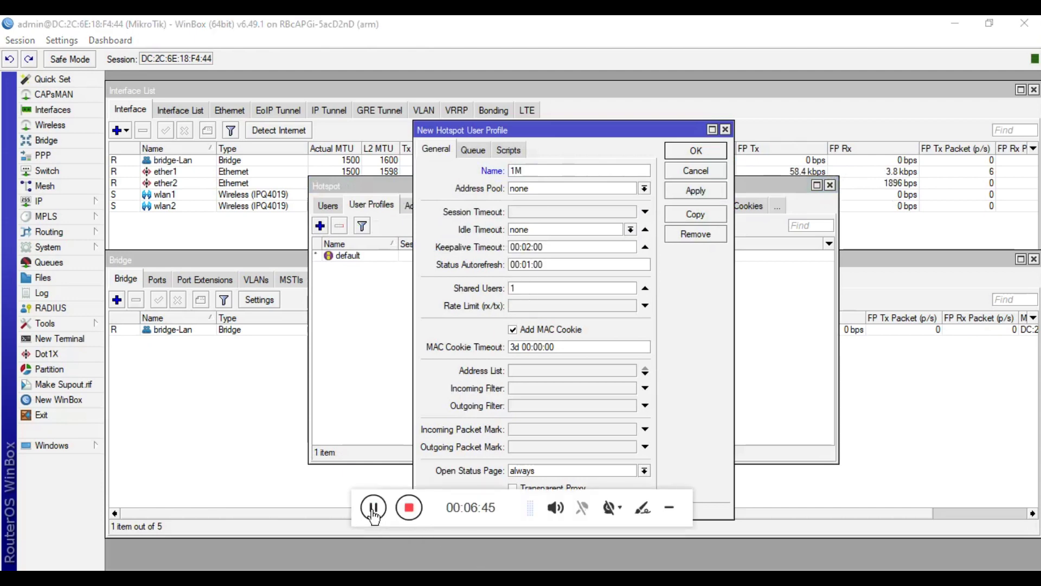
click(669, 508)
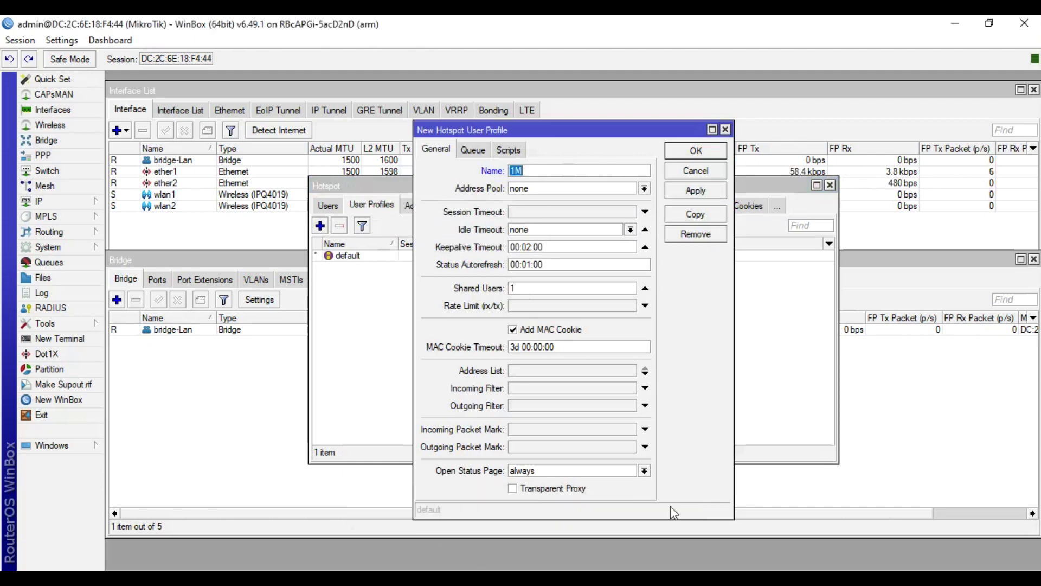
click(593, 172)
click(587, 307)
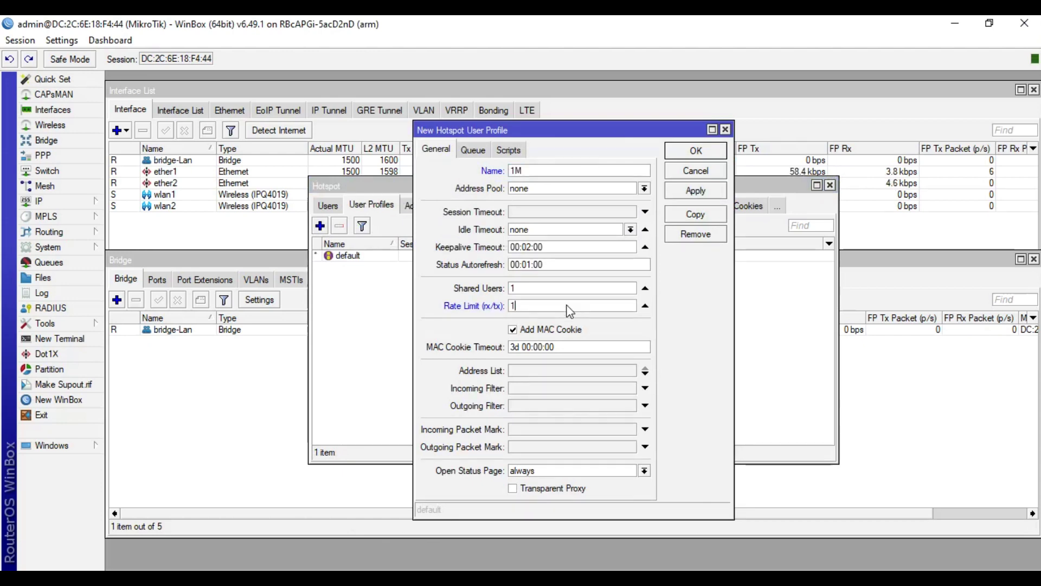
text(1M/1M)
click(696, 190)
click(696, 150)
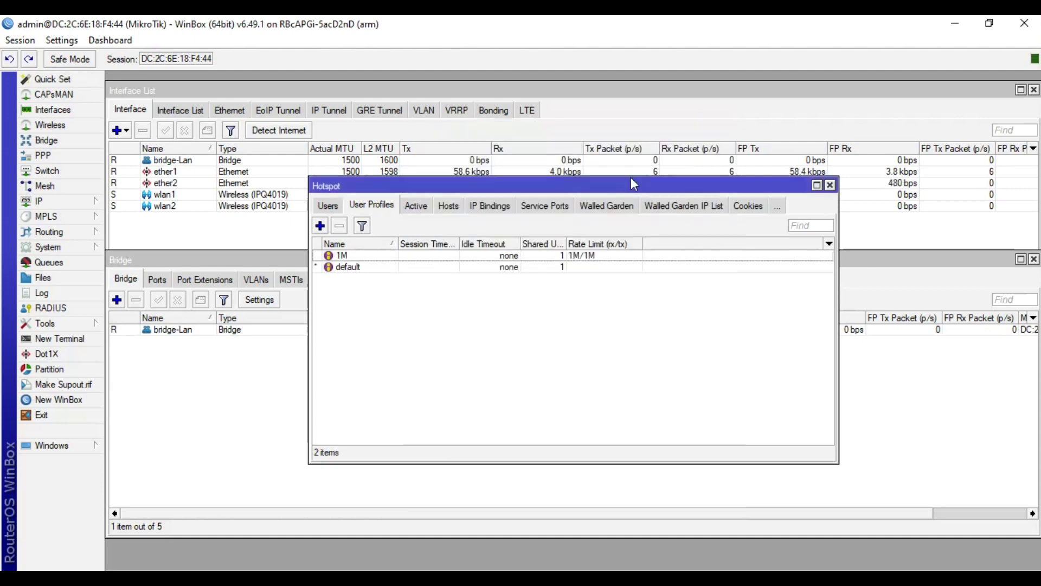
Step: Give the existing hotspot user the 1M profile and a password, then close the Hotspot window
click(328, 206)
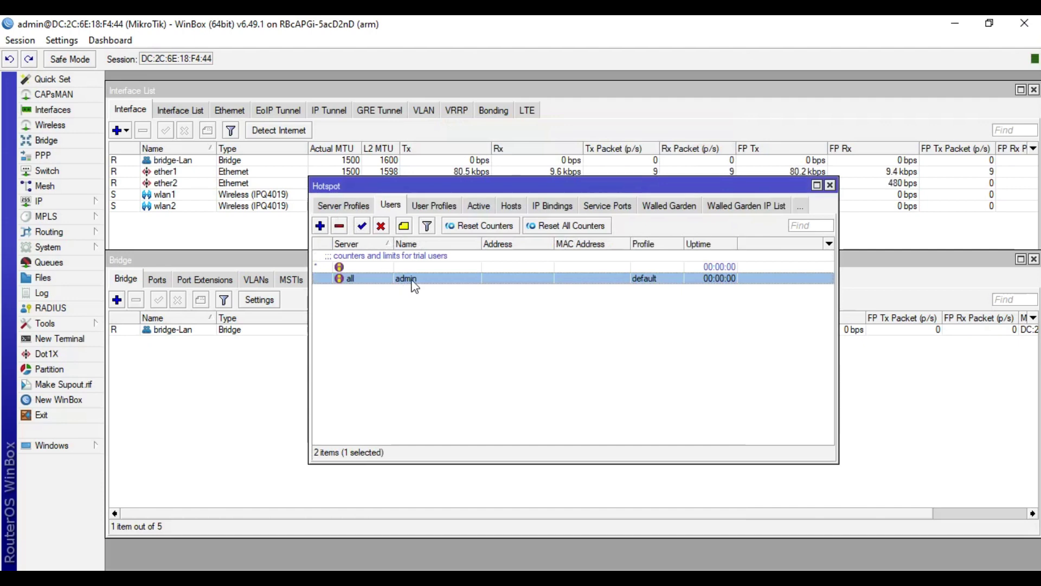
double_click(415, 282)
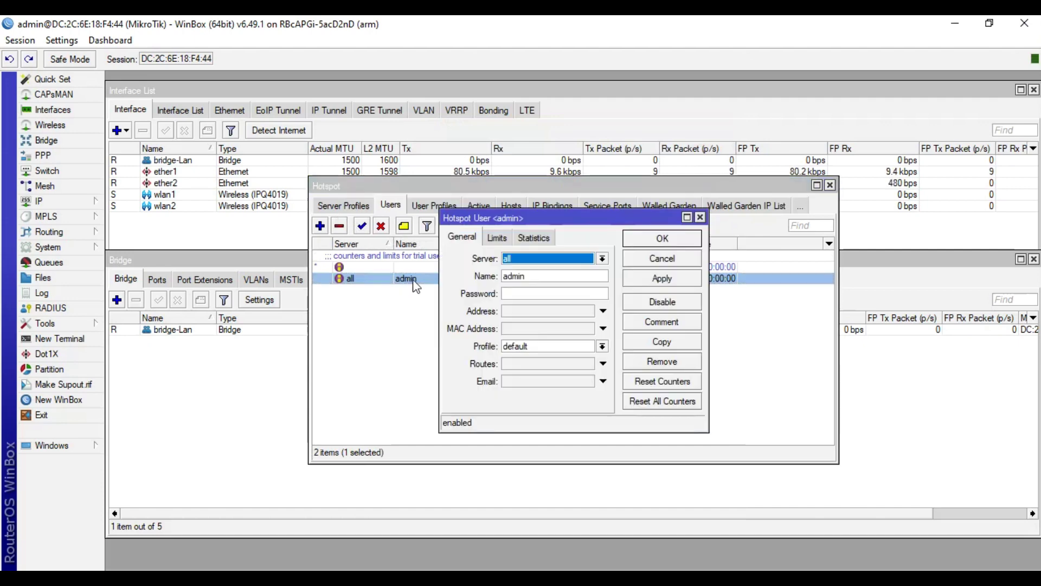
click(603, 346)
click(596, 362)
click(661, 278)
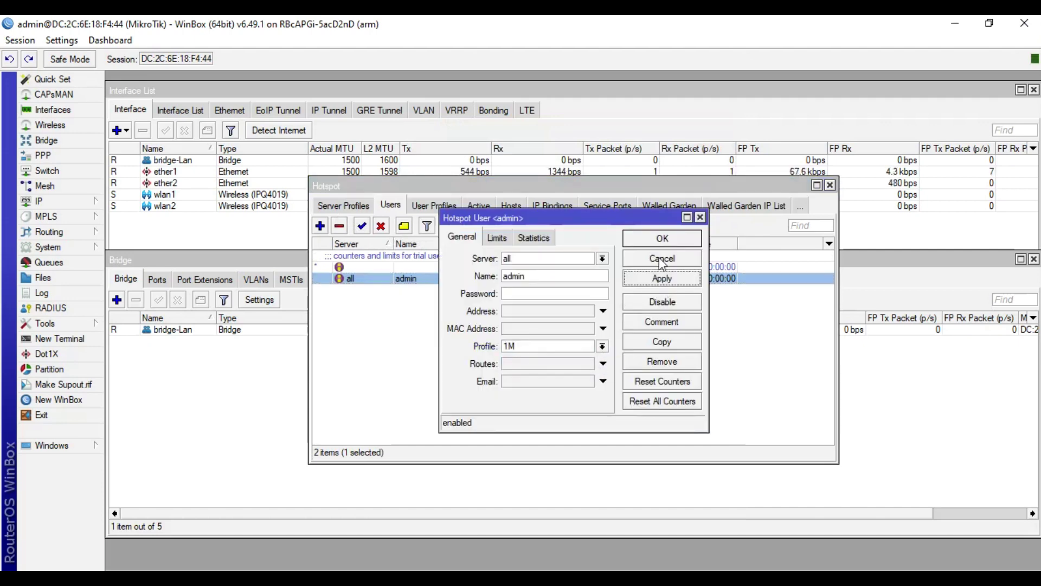
click(566, 291)
text(12345)
click(662, 279)
click(663, 243)
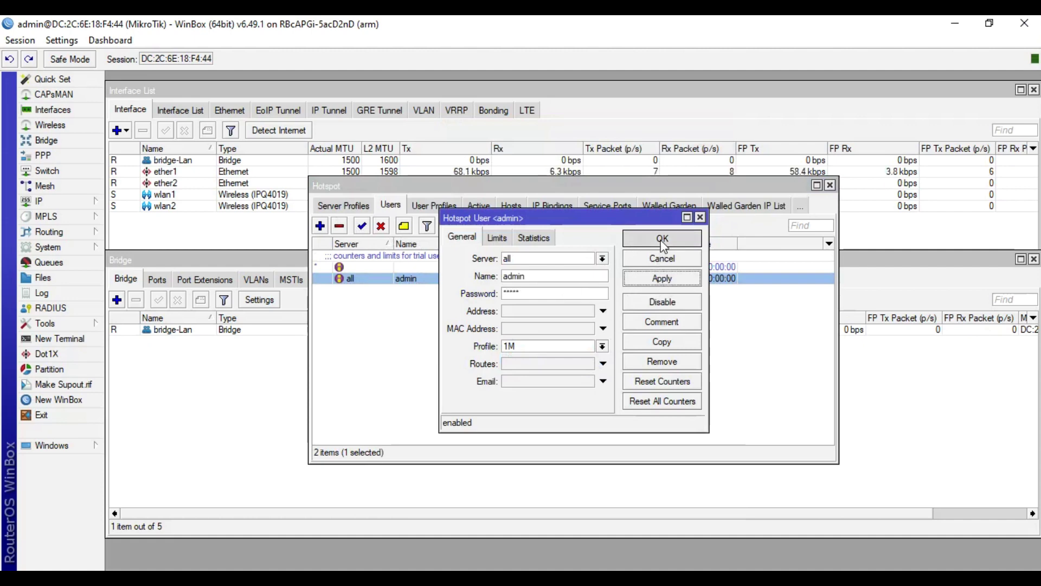
click(829, 185)
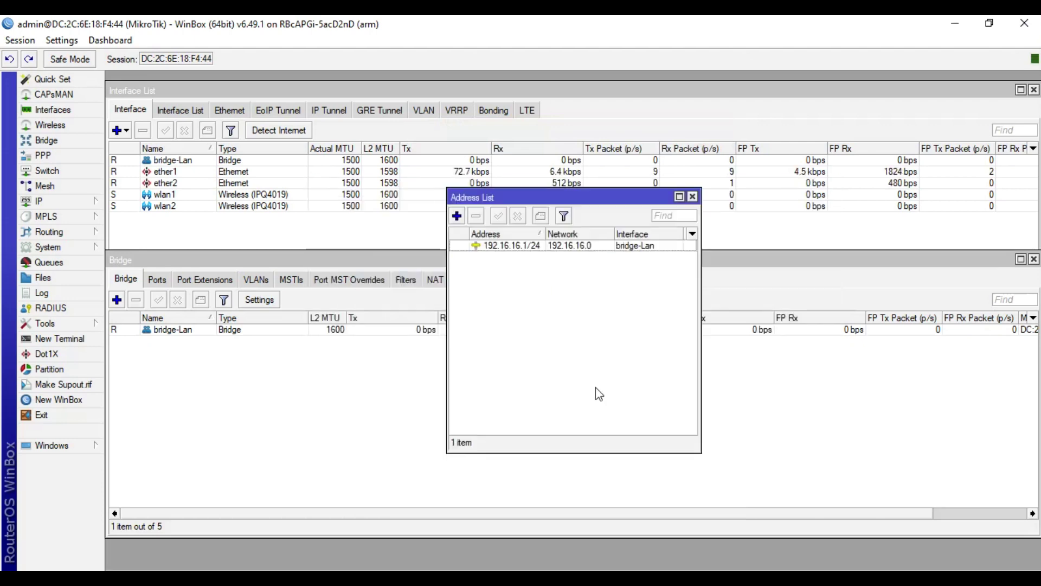
Step: Close WinBox's Address List window
click(692, 196)
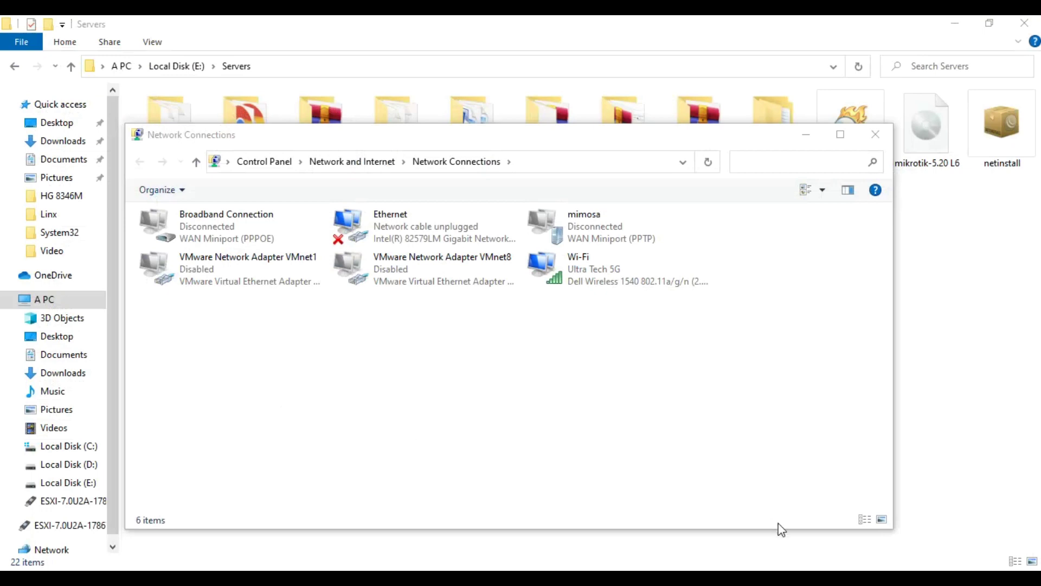
Step: Connect the PC's Wi-Fi to the iTinfo 5G network
click(966, 578)
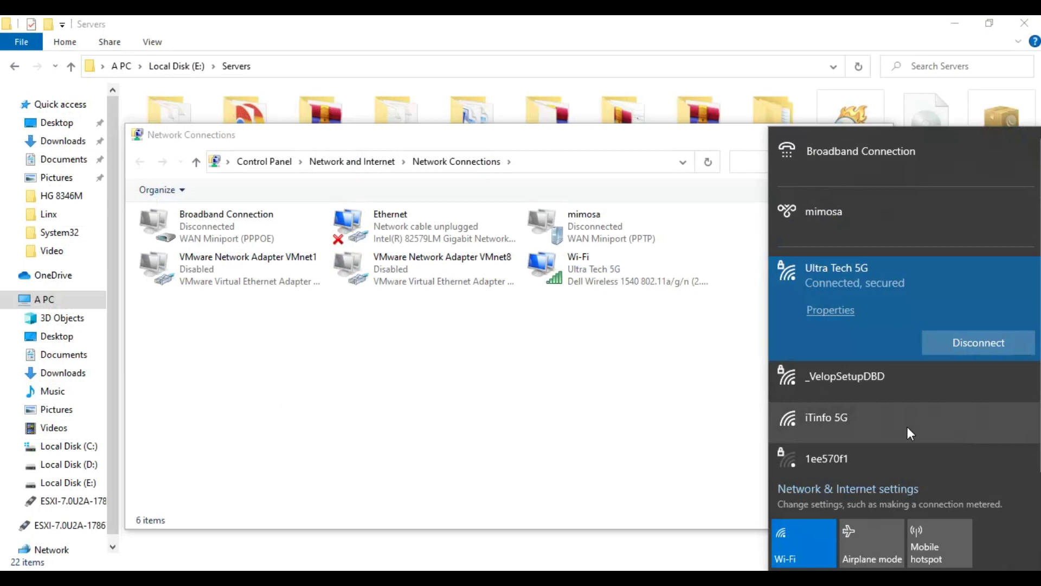
click(907, 426)
click(962, 443)
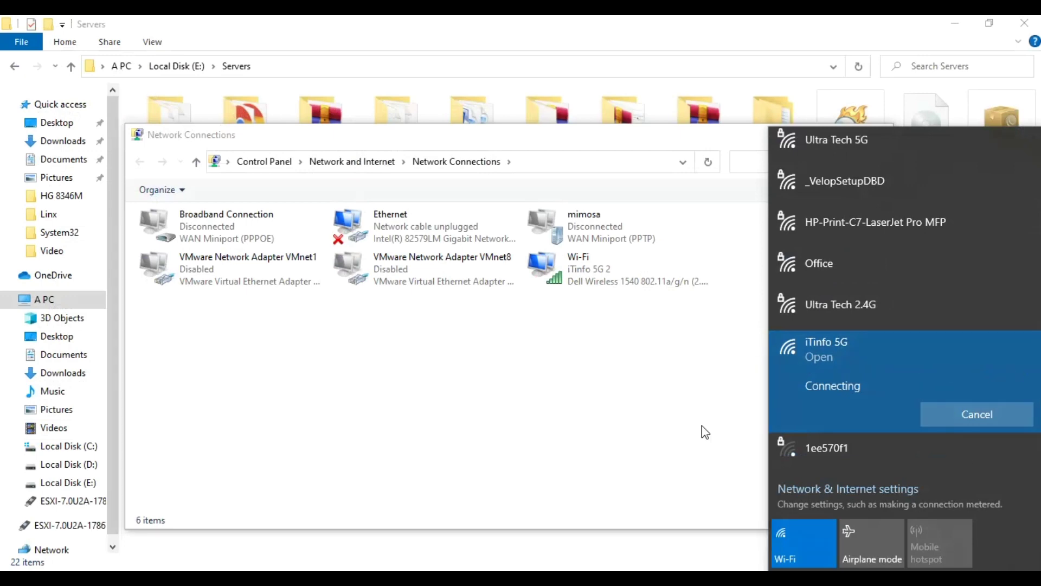
Step: Check the Wi-Fi details showing 192.16.16.254 from gateway 192.16.16.1
click(705, 432)
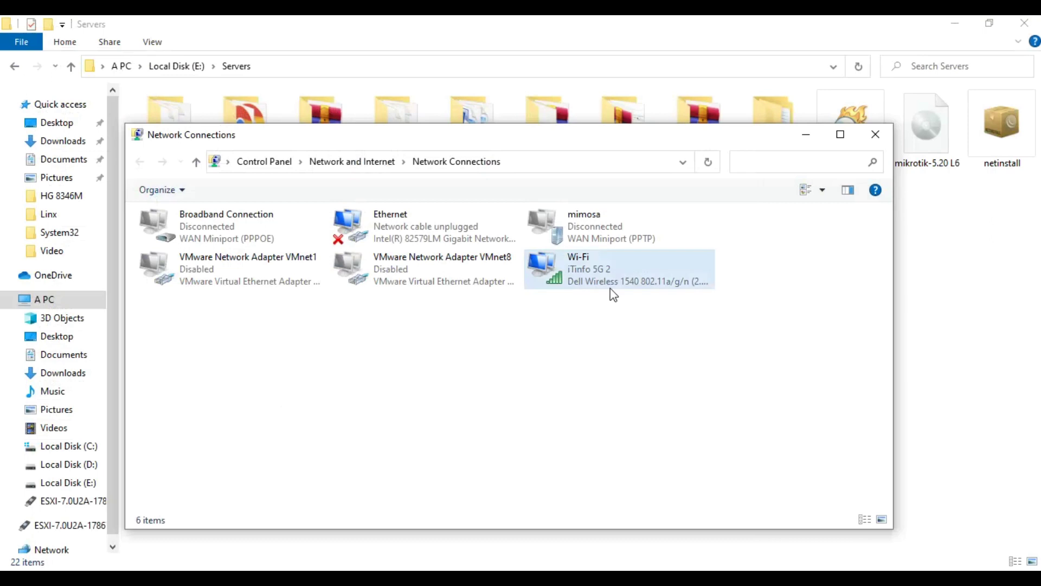
double_click(607, 278)
click(438, 319)
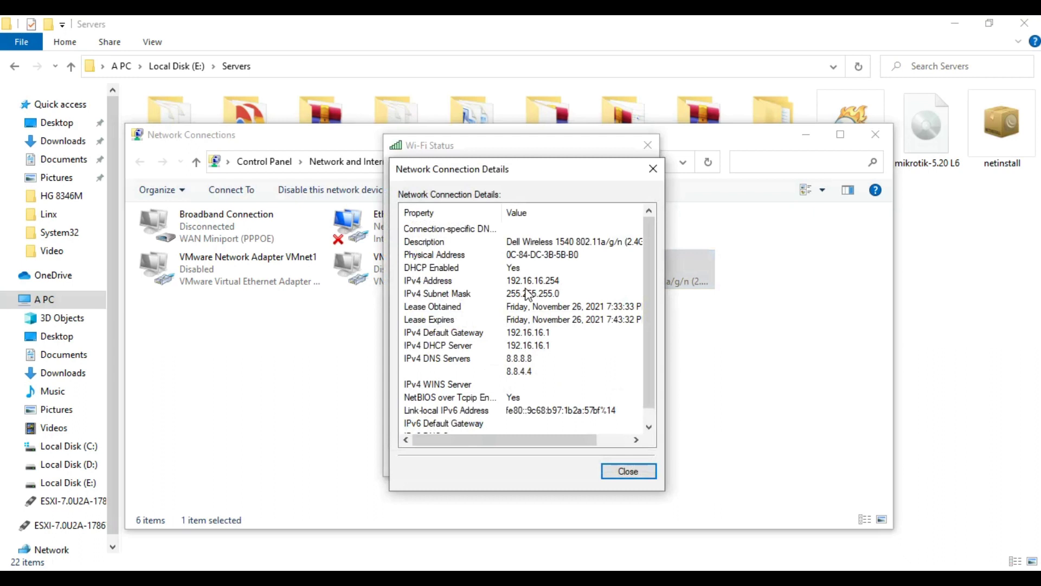
click(636, 474)
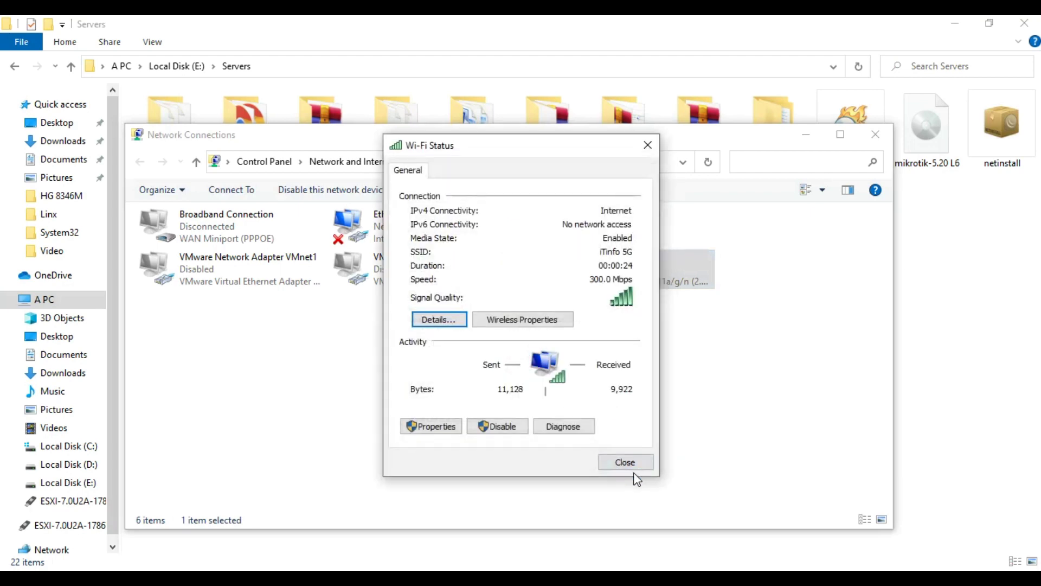
click(491, 567)
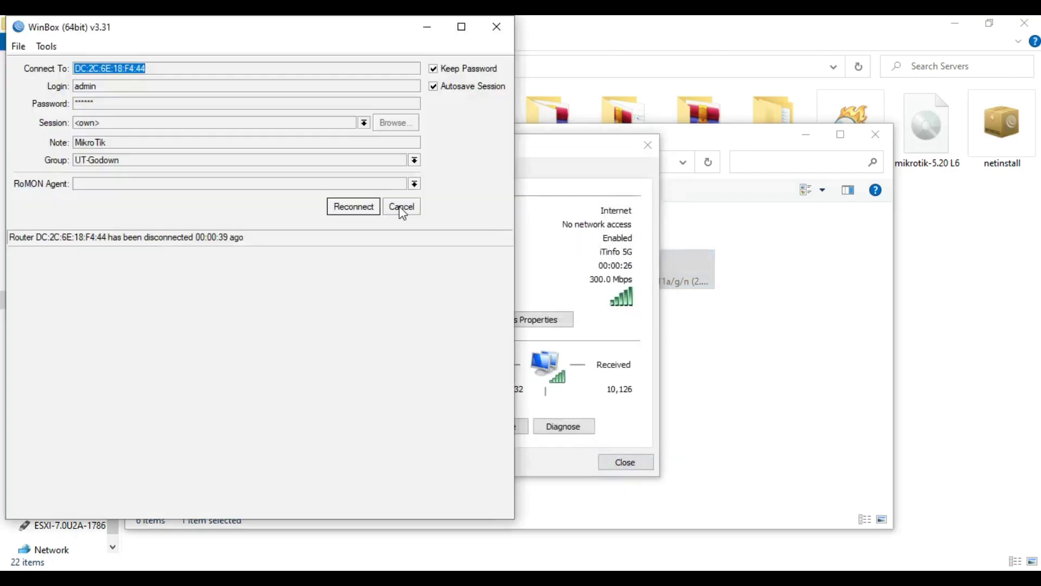
Step: Try connecting WinBox to 192.16.16.1, then connect to neighbour router DC:2C:6E:18:F4:46 instead
click(402, 207)
text(192.16.)
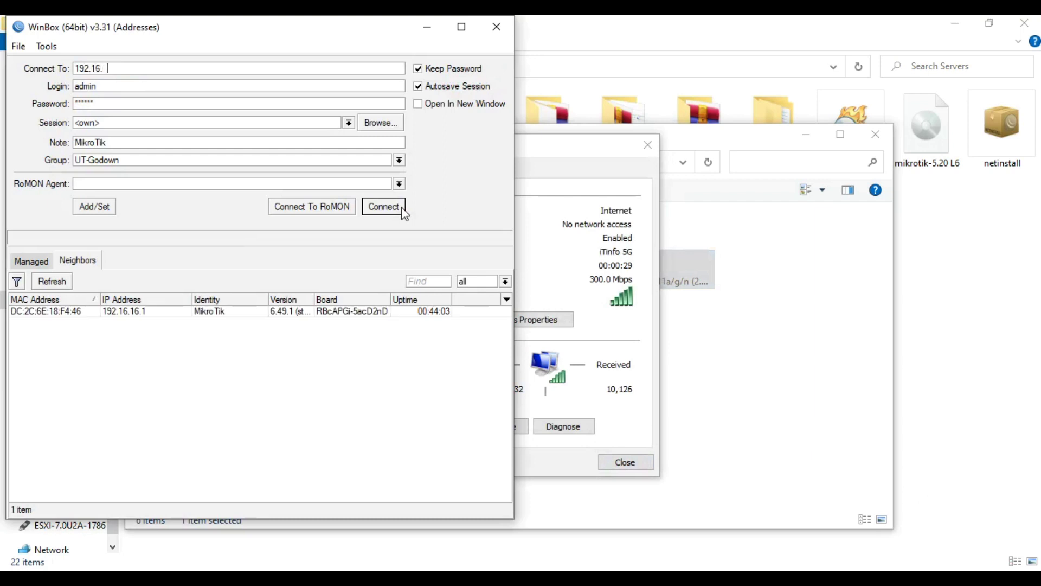
text(16.1)
click(402, 206)
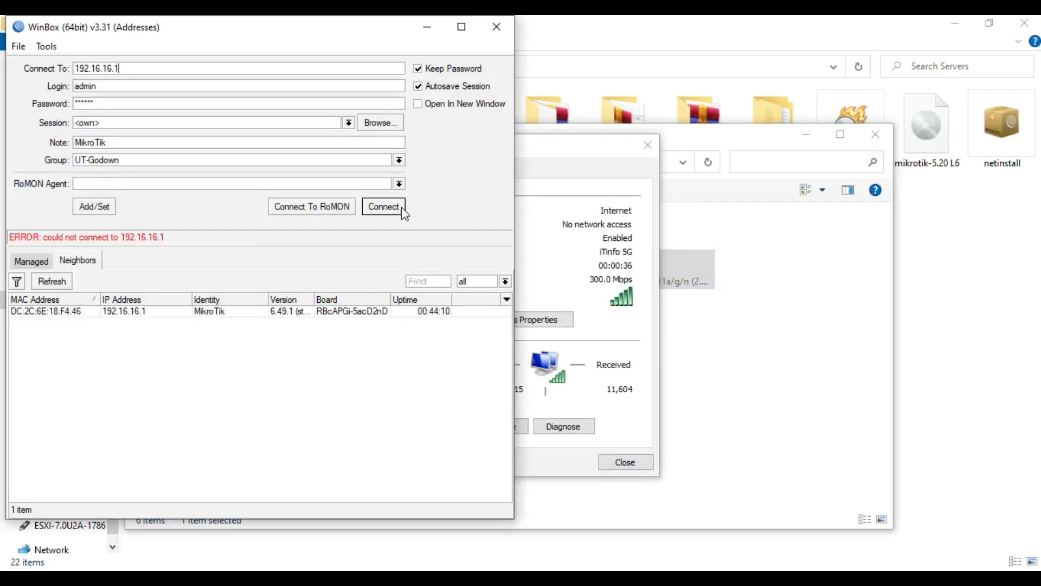
click(401, 207)
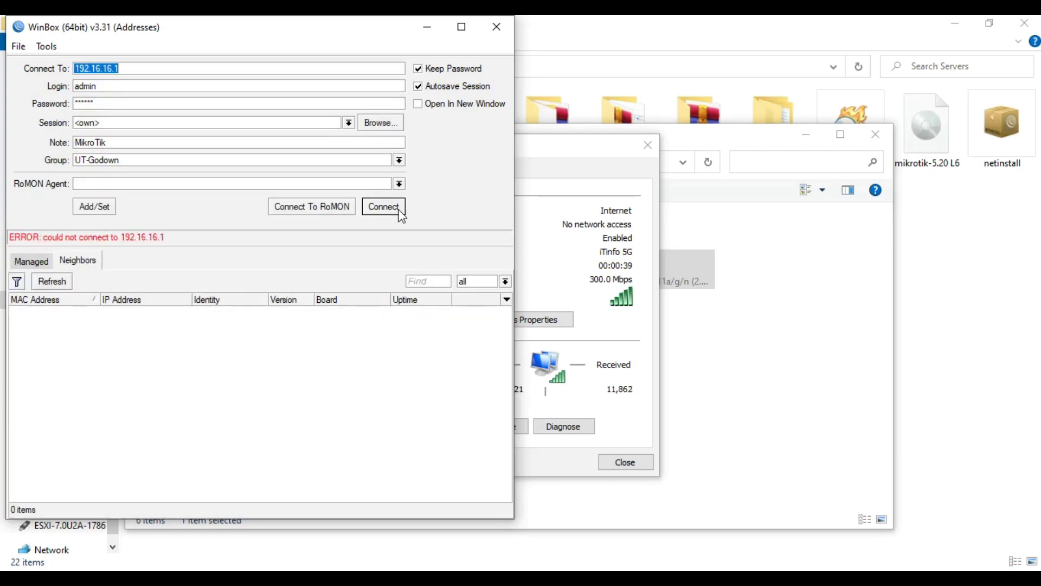
click(66, 311)
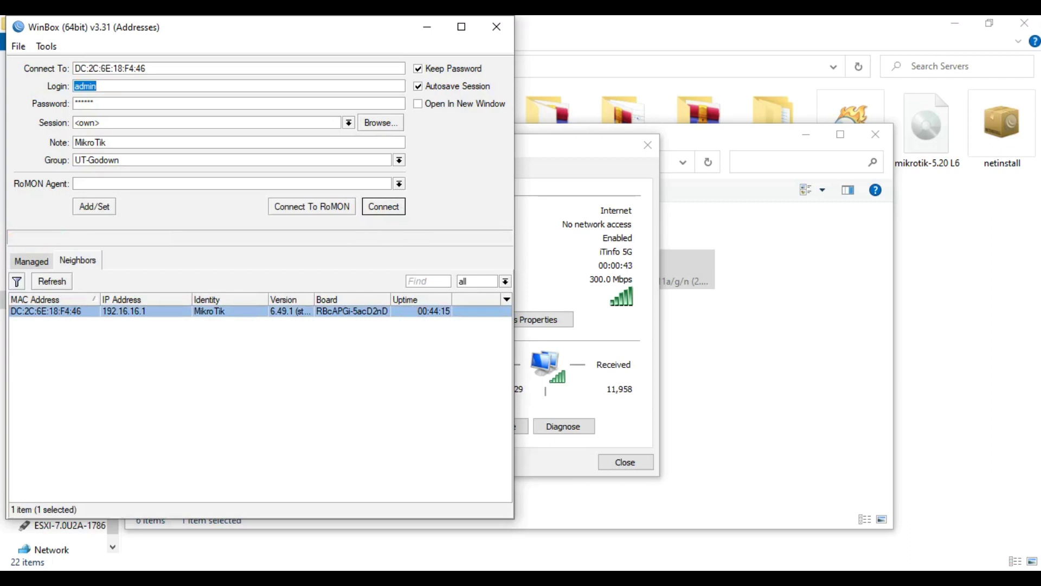
key(Return)
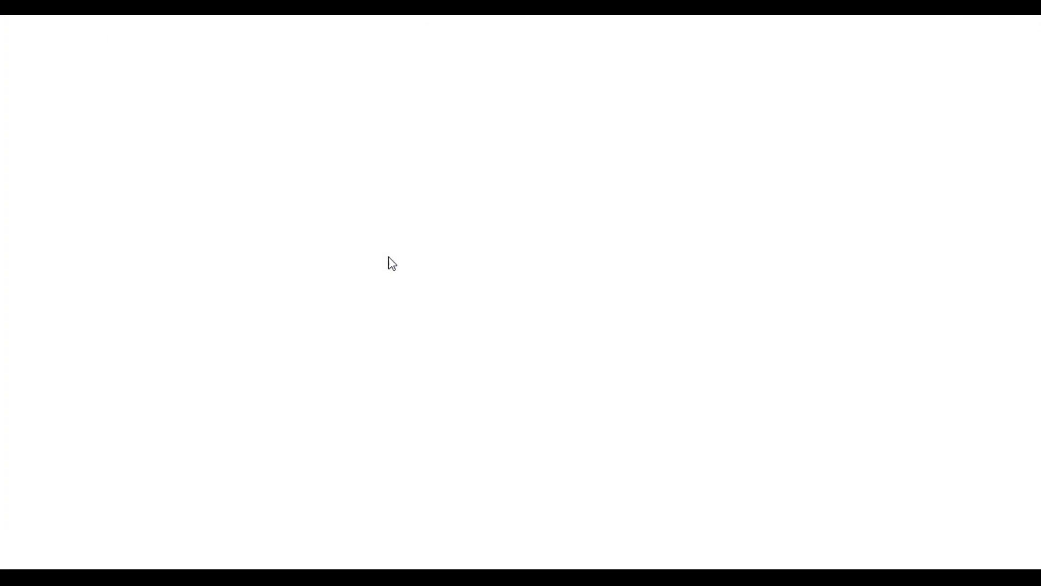
Step: Open the hotspot login page at 192.16.16.1 in Edge, dismissing the Restore pages prompt
click(393, 55)
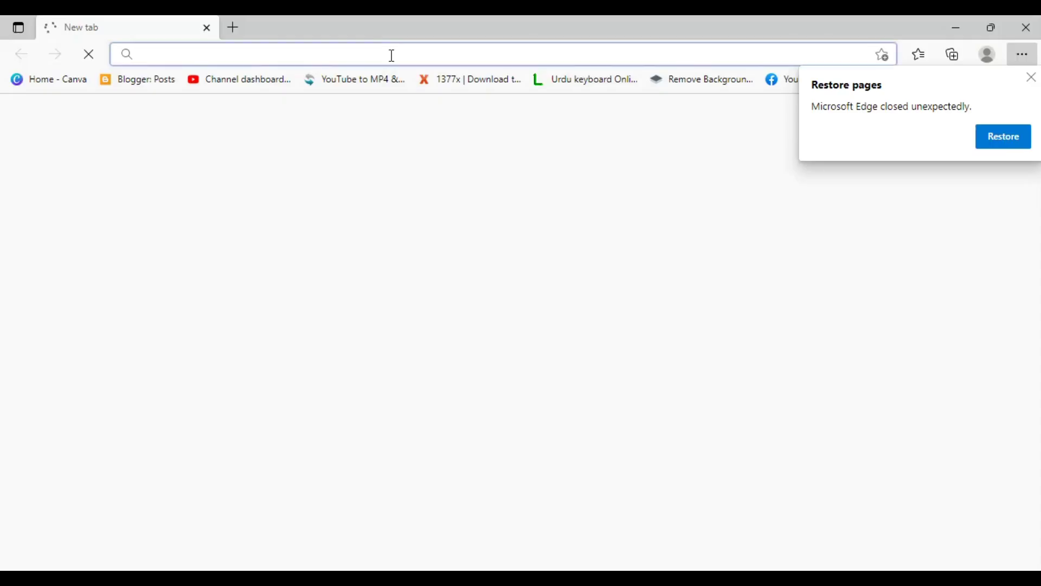
text(192.1)
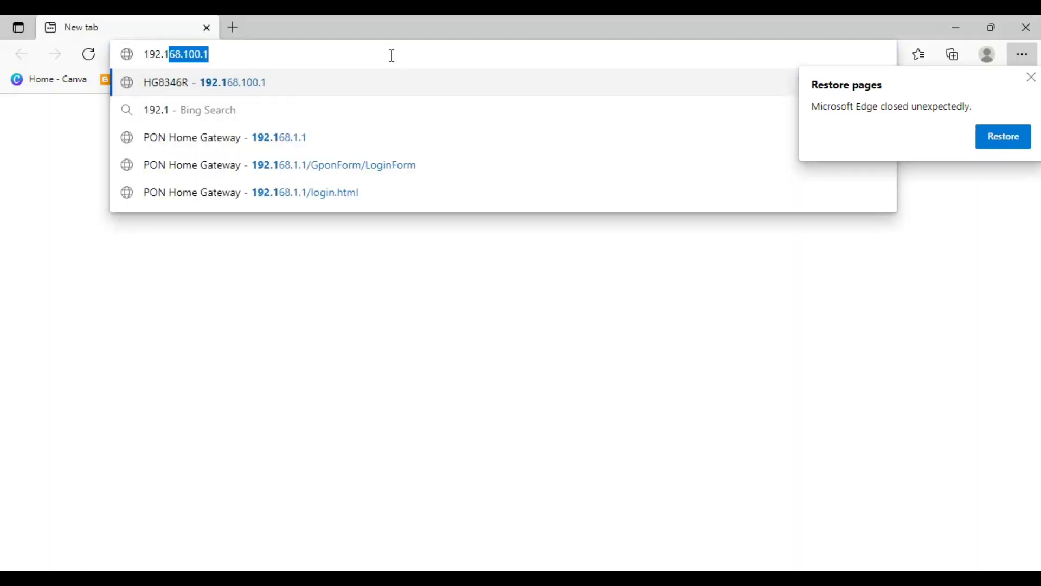
text(6.16.)
text(1)
key(Return)
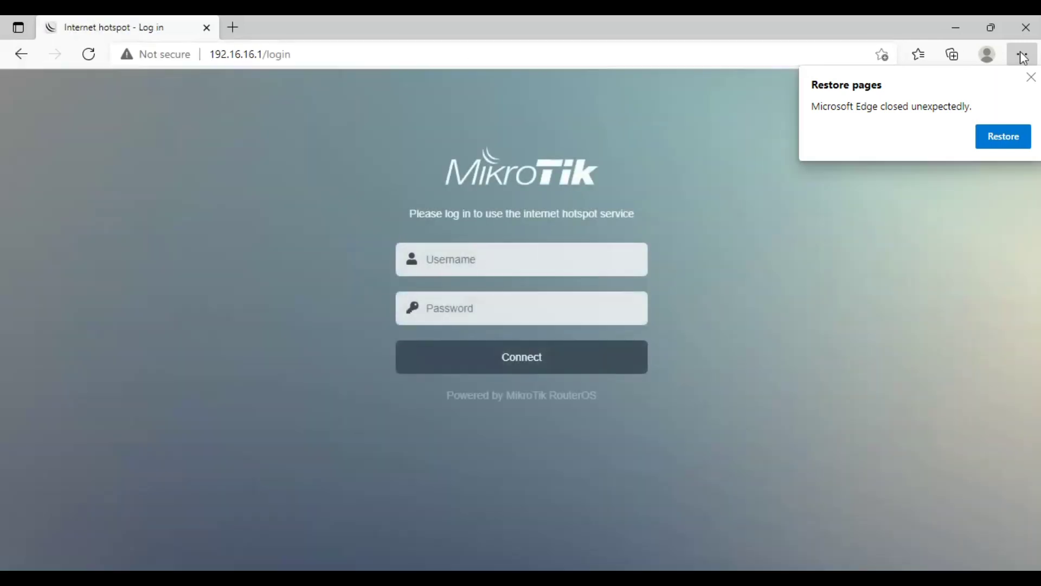
click(1031, 78)
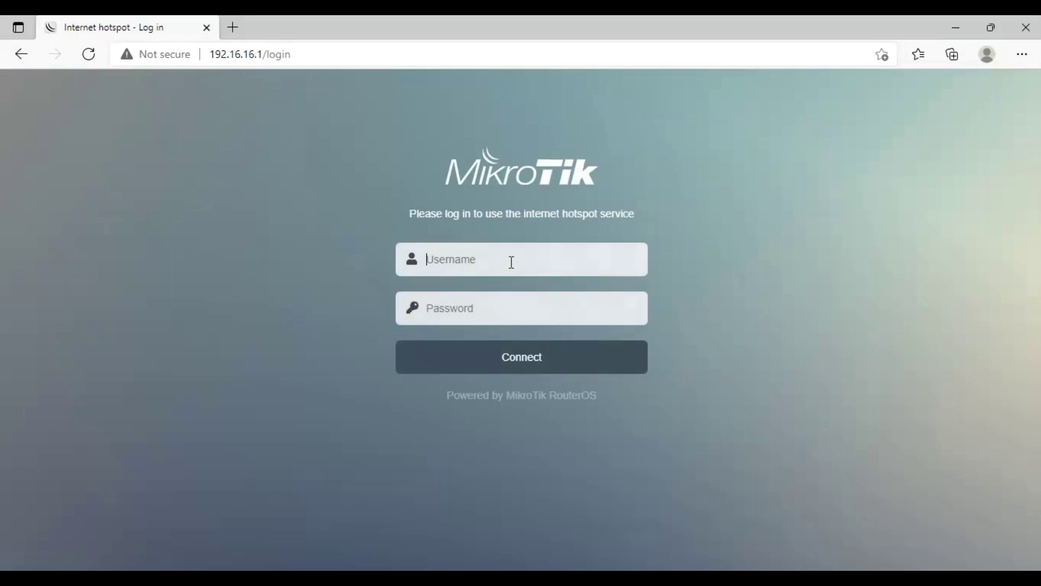
Step: Log in to the hotspot as admin with its password, declining to save the password
text(admin)
key(Tab)
text(12345)
key(Return)
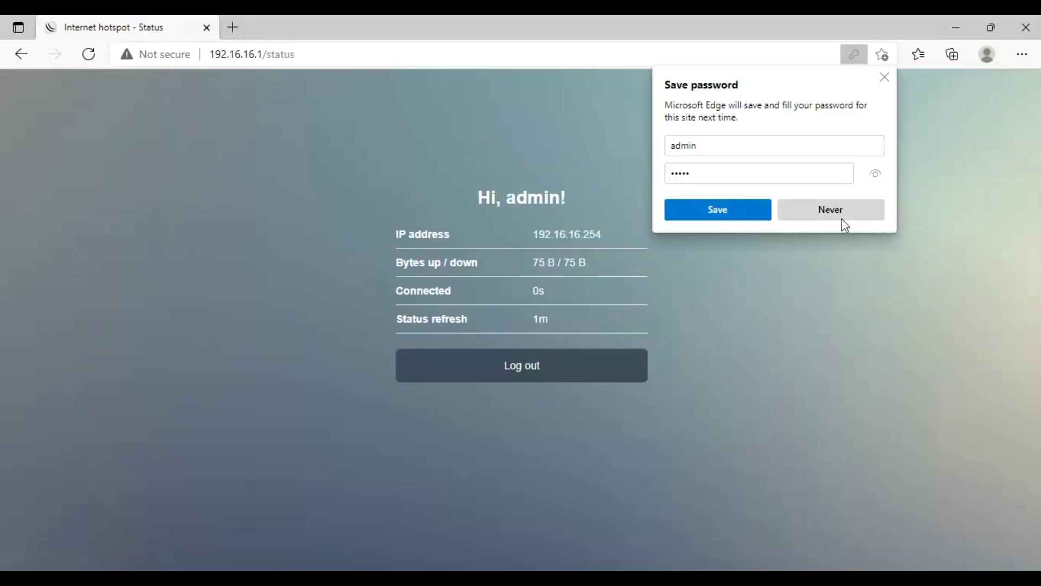
click(843, 218)
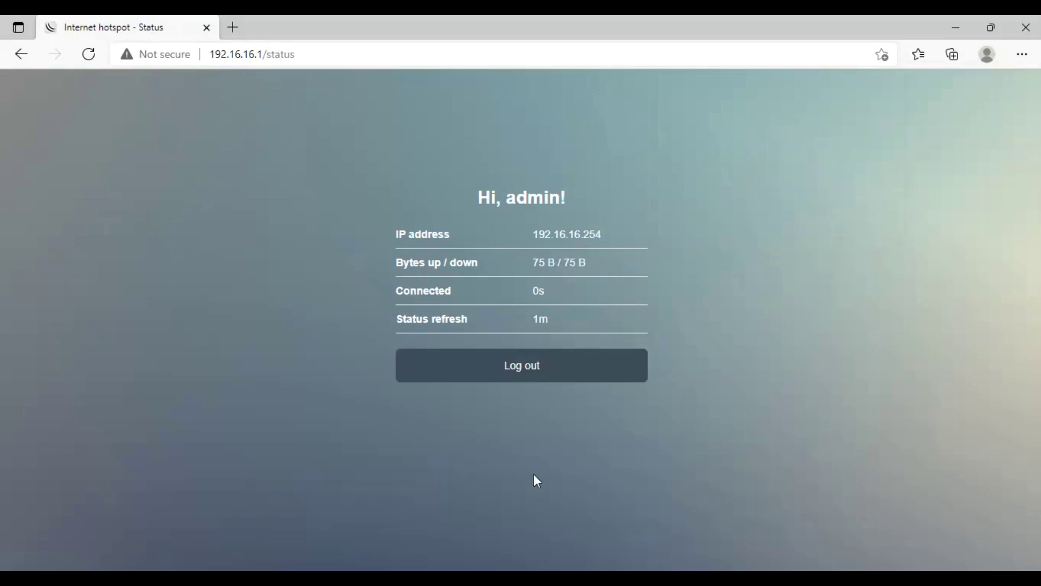
click(467, 575)
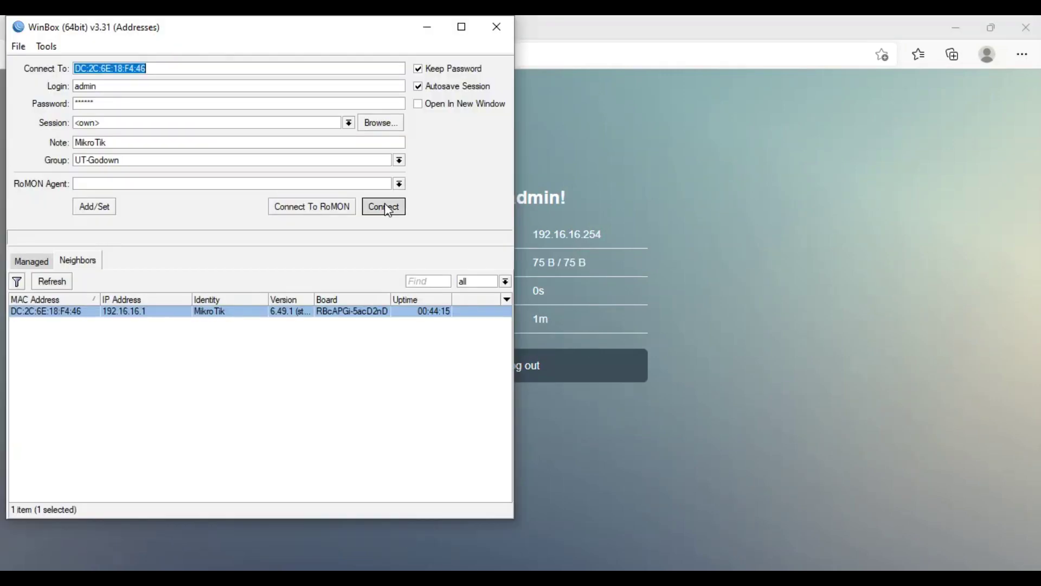
Step: Reconnect WinBox to the router, maximise the session and open IP > Hotspot
click(384, 207)
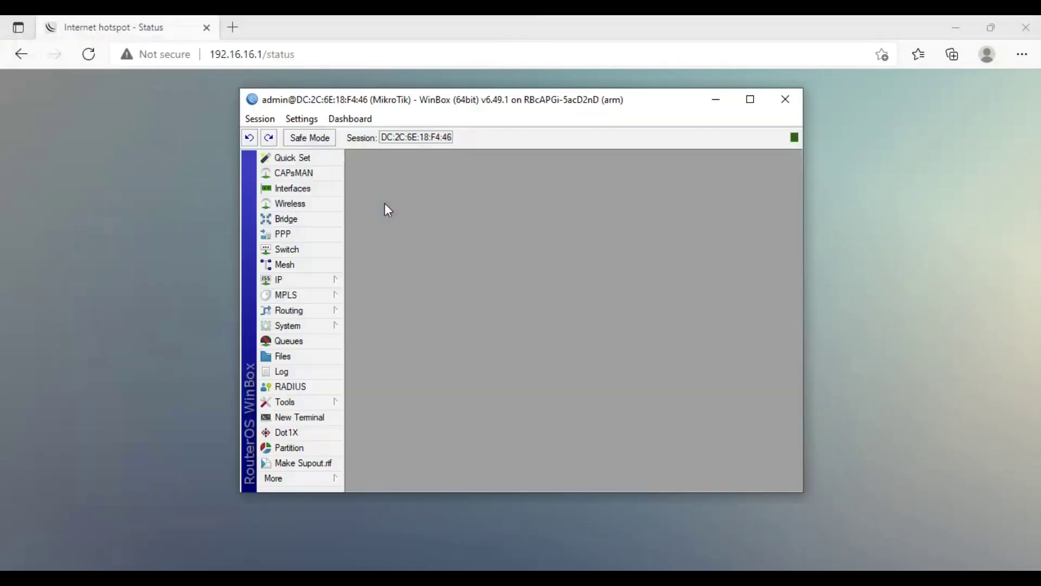
double_click(470, 100)
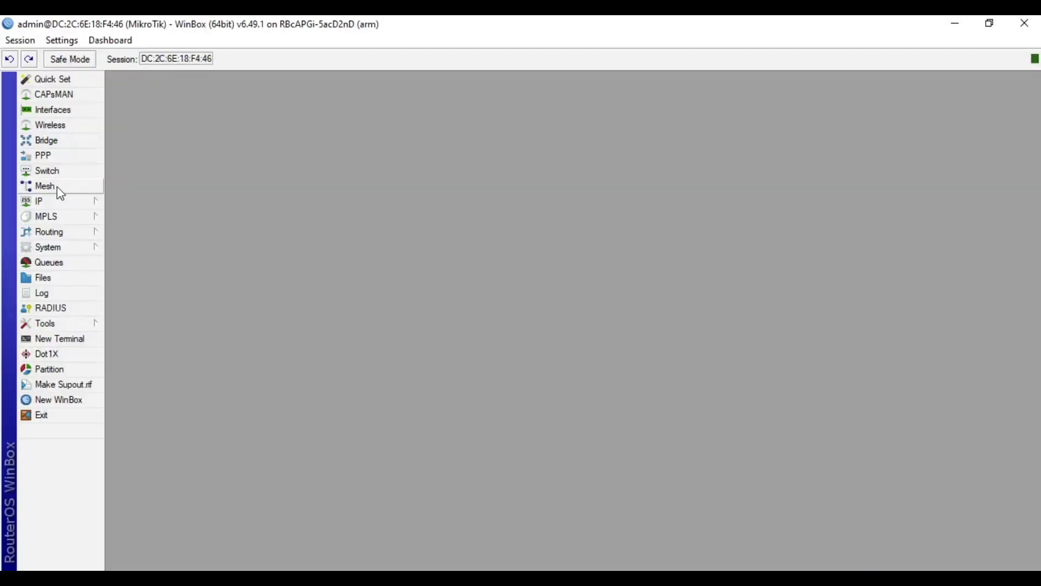
click(54, 201)
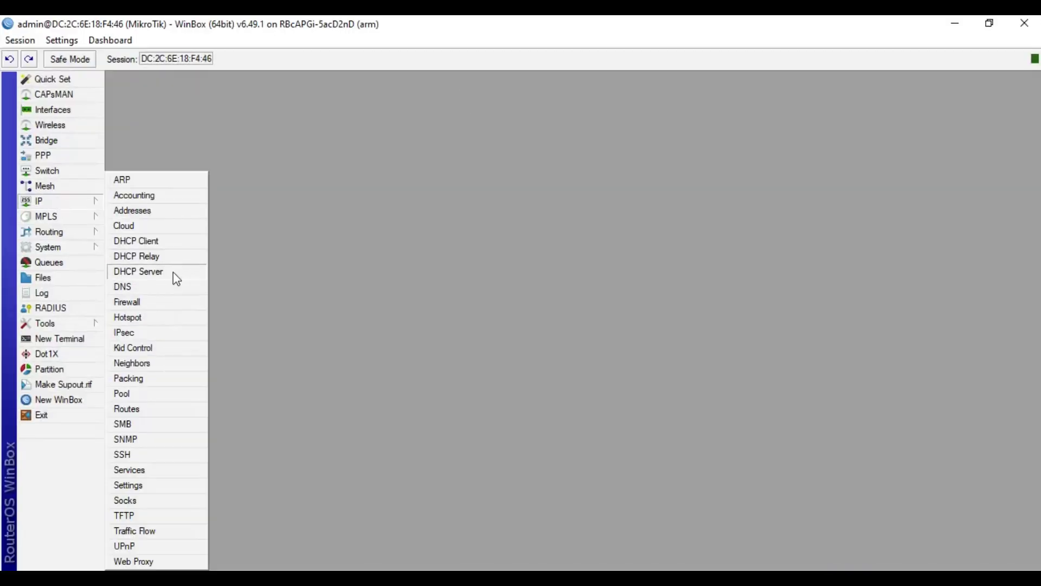
click(174, 324)
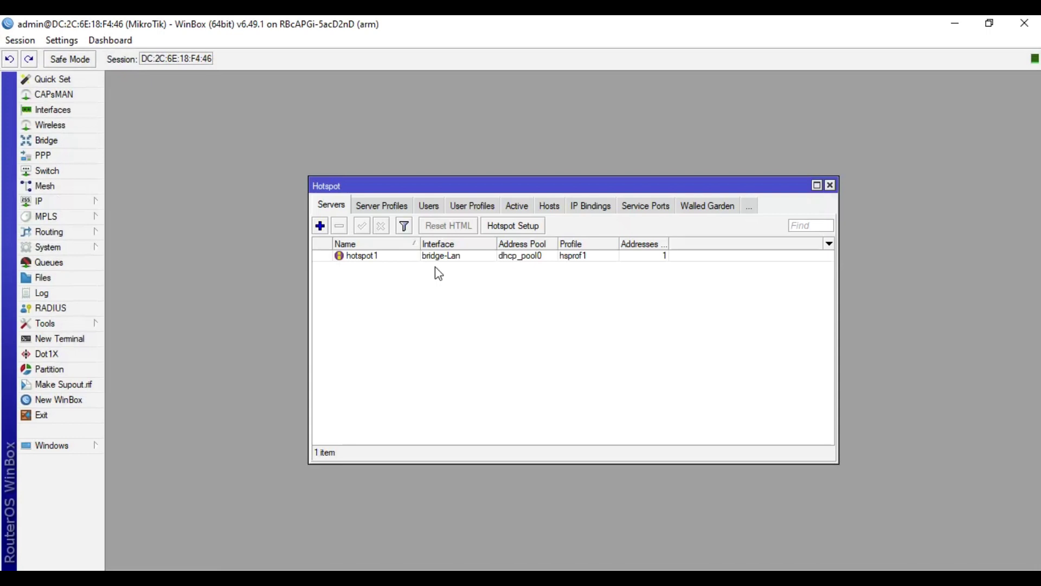
Step: Check the active hotspot user at 192.16.16.254, then show the Interfaces list
click(518, 207)
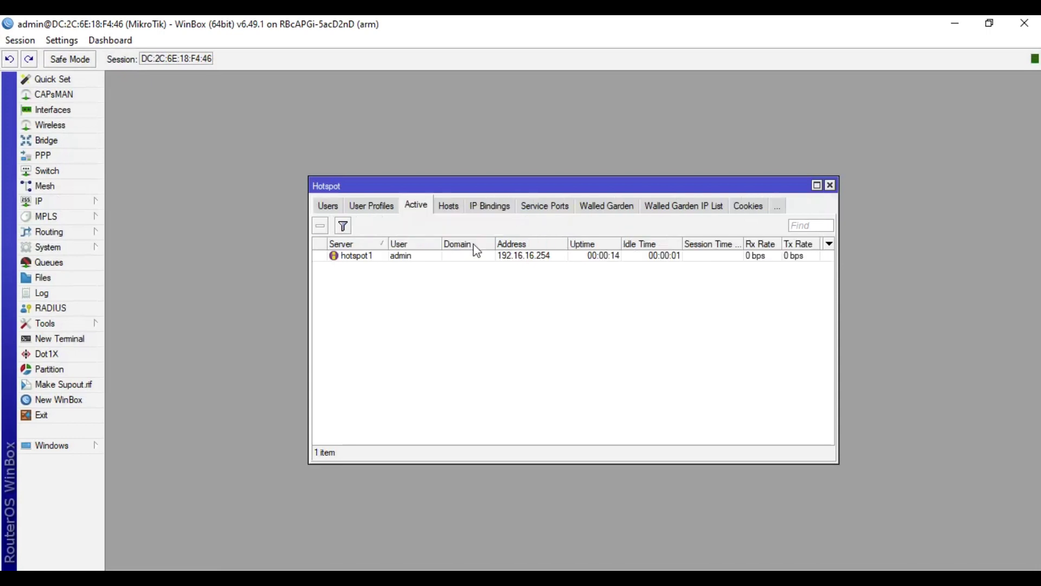
click(460, 256)
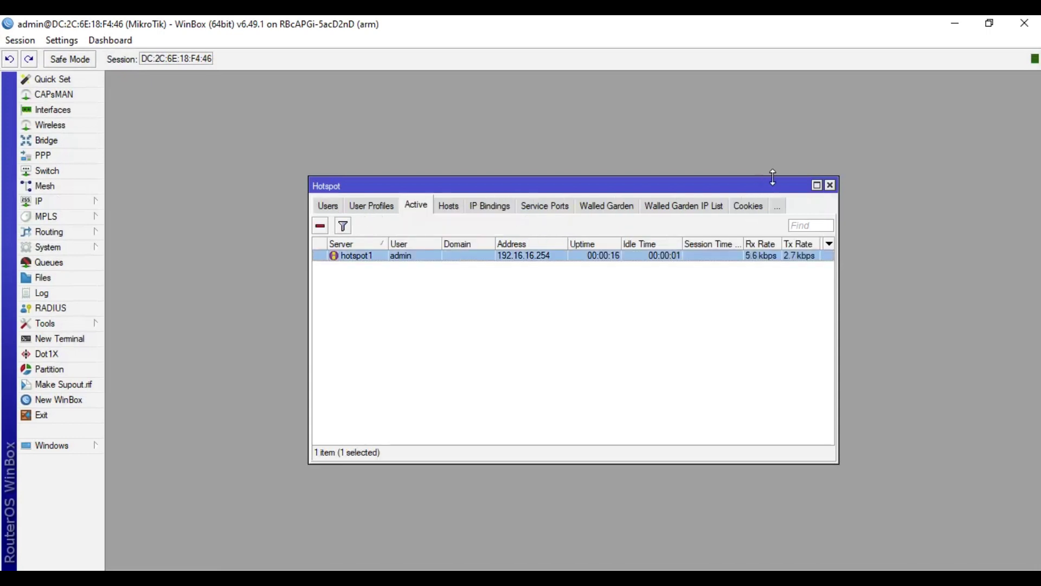
click(829, 185)
click(53, 110)
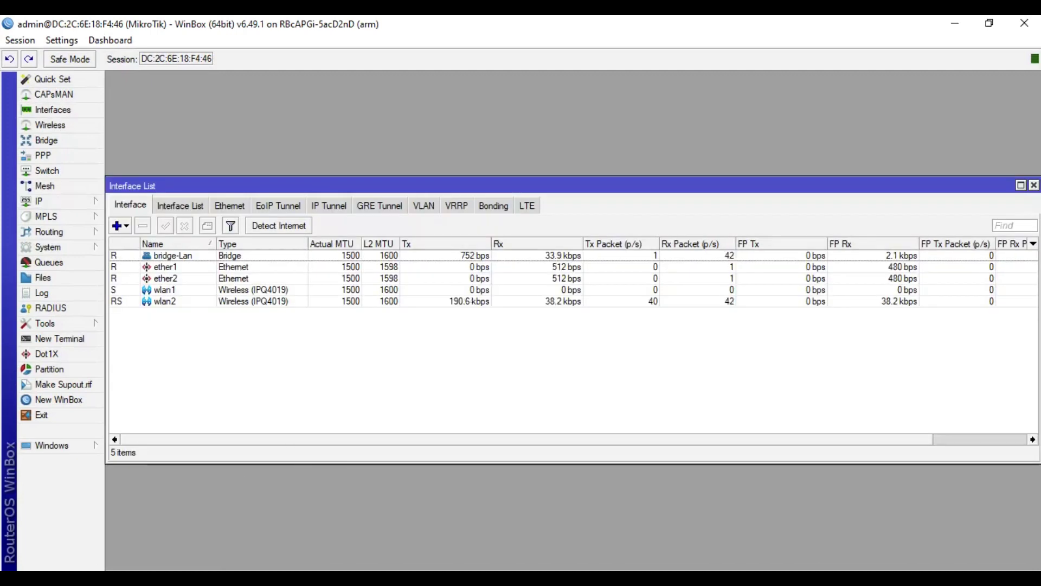
Step: Run ping google.com in Command Prompt, which reports the host could not be found
key(super)
text(md)
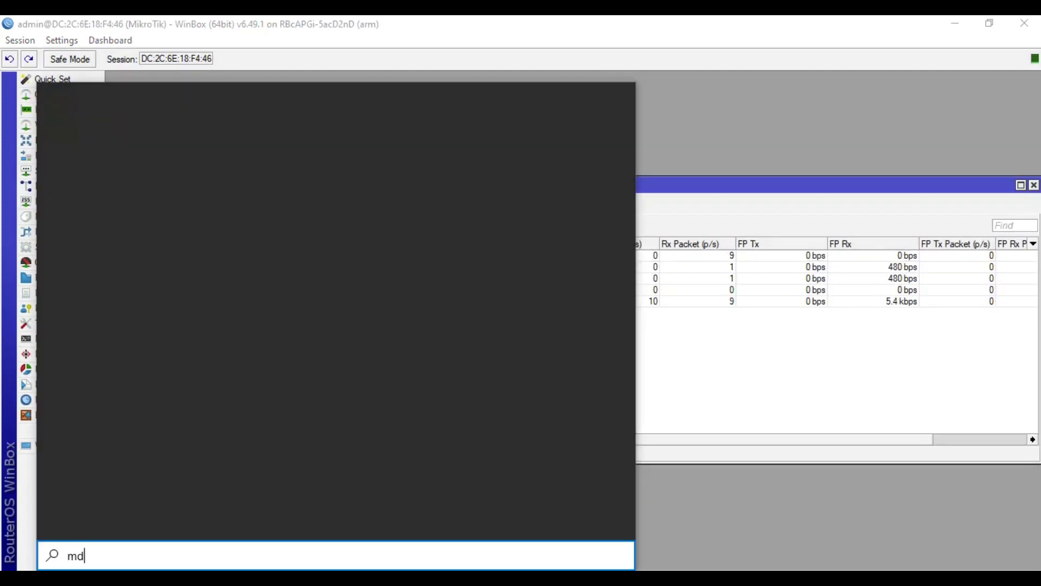
key(BackSpace)
key(BackSpace)
text(cmd)
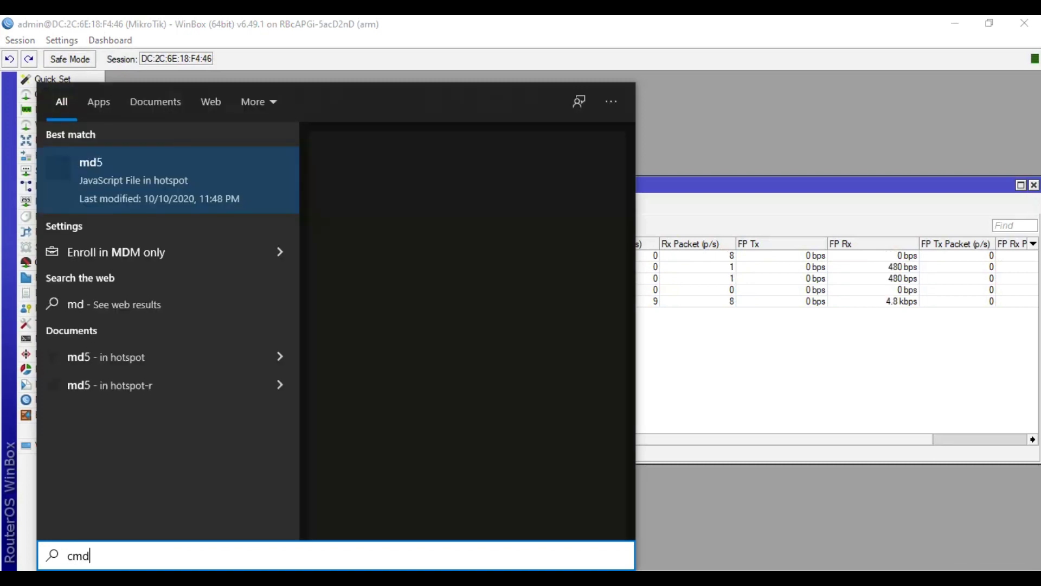
key(Return)
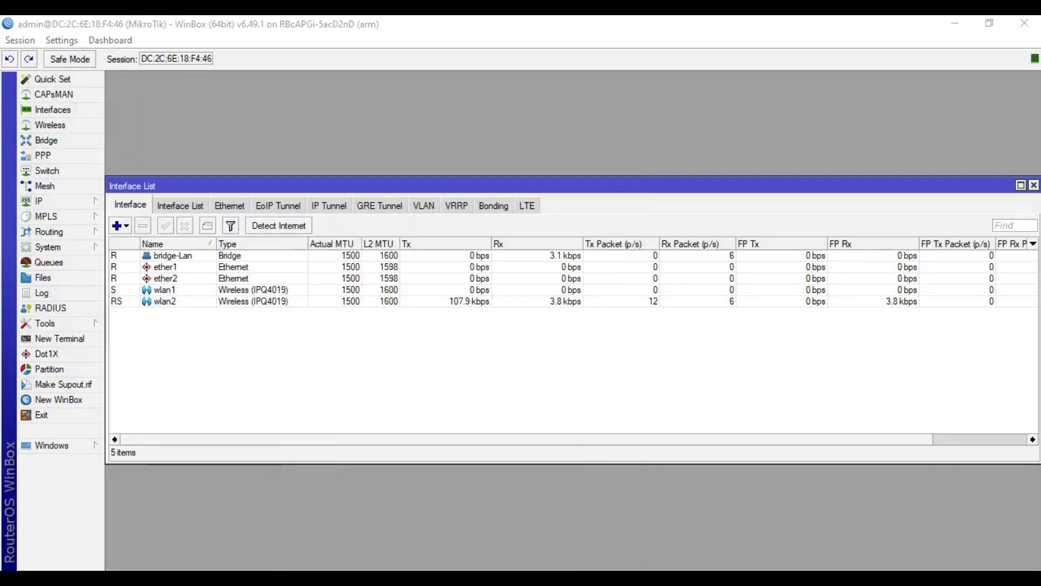
text(ping)
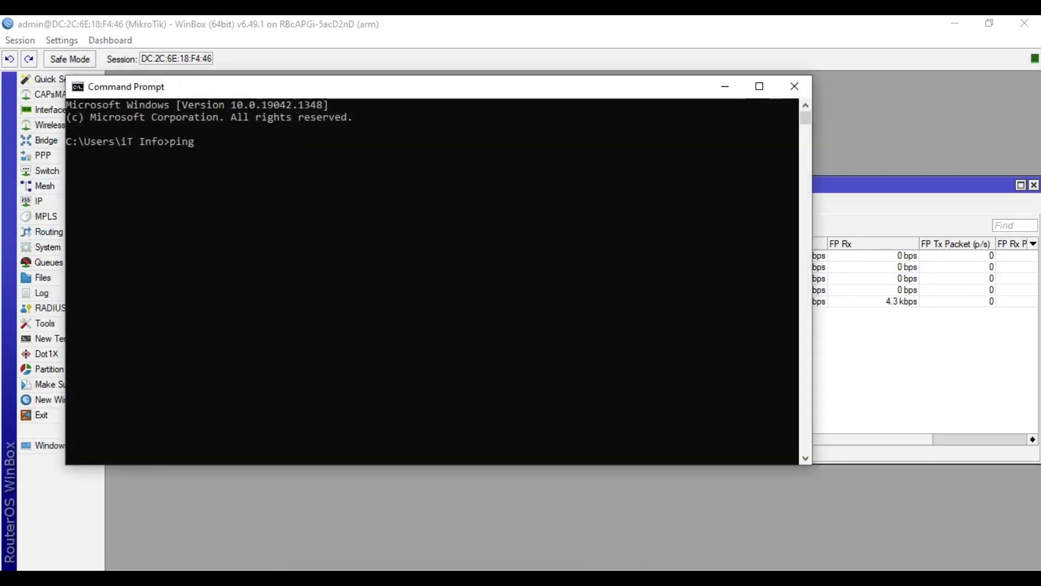
text( google.com)
key(Return)
click(446, 493)
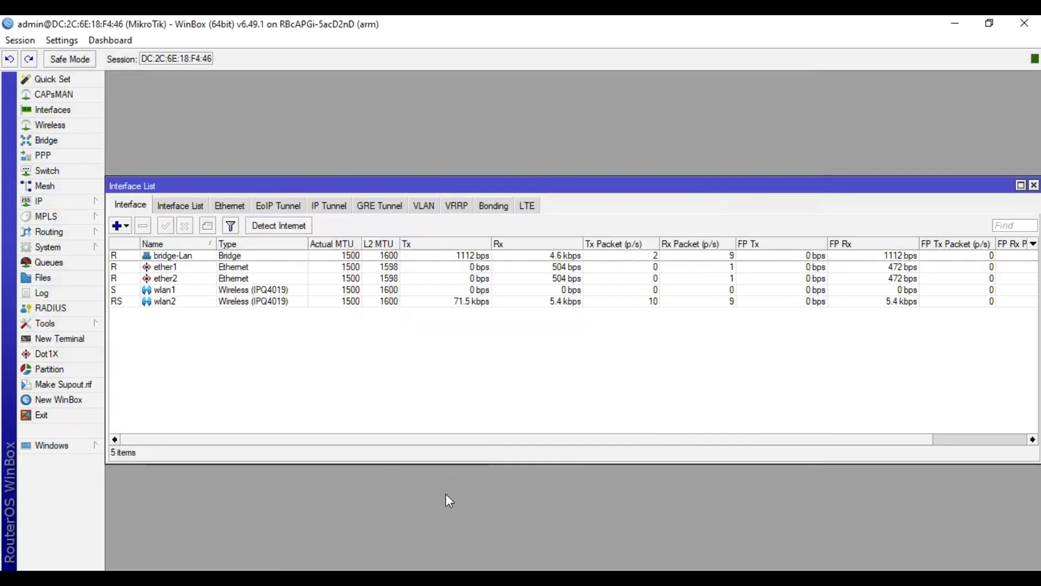
click(53, 204)
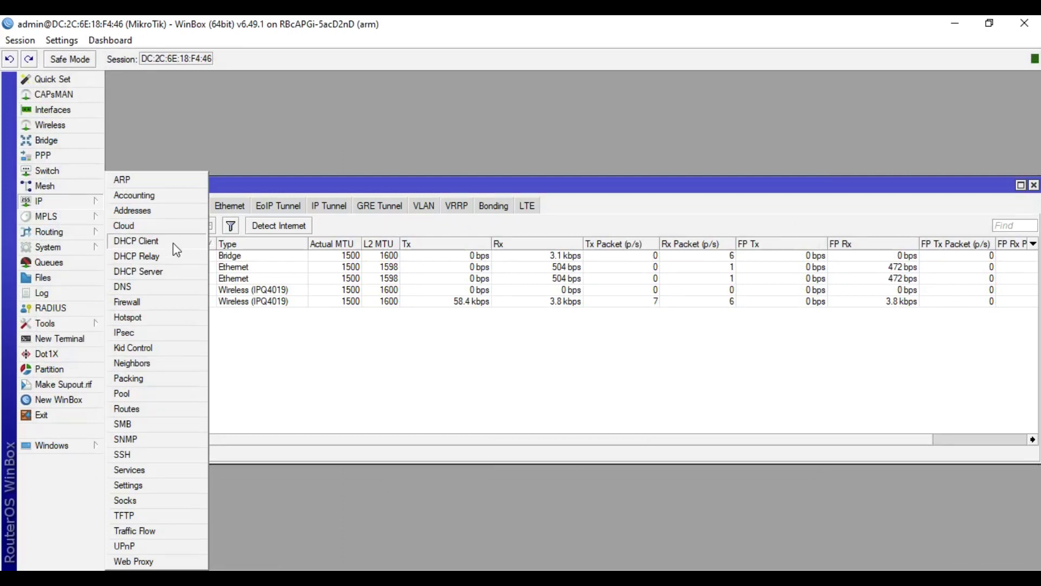
Step: Add a DHCP client on ether2 with Use Peer DNS disabled
click(174, 243)
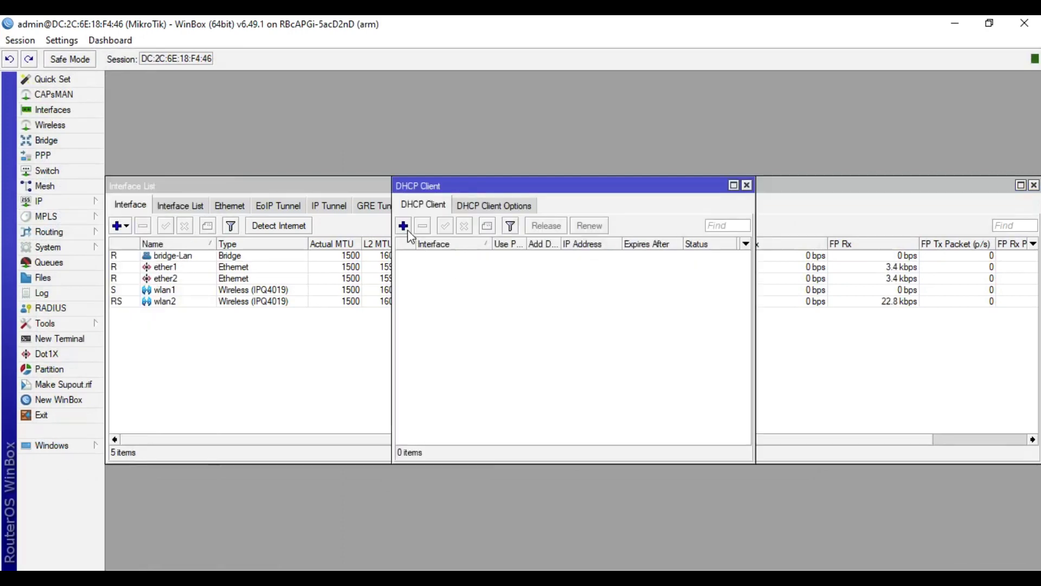
click(403, 226)
click(562, 252)
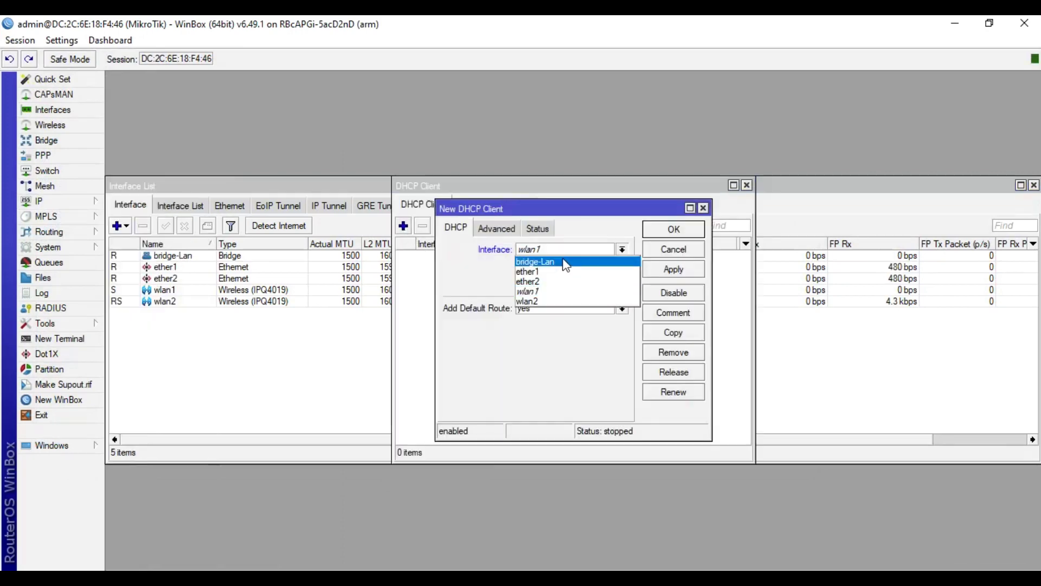
click(572, 285)
click(564, 267)
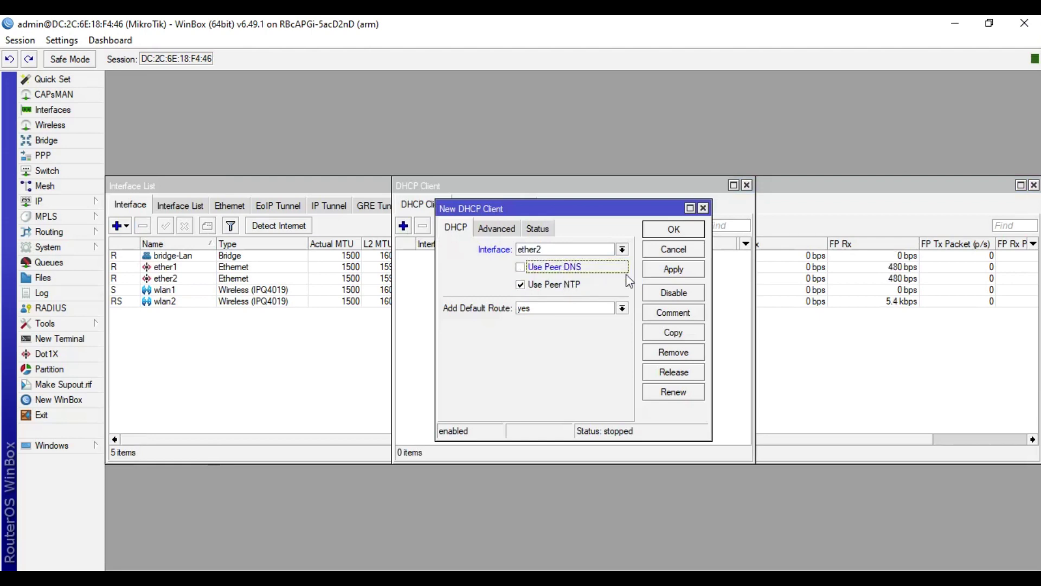
click(665, 273)
click(674, 228)
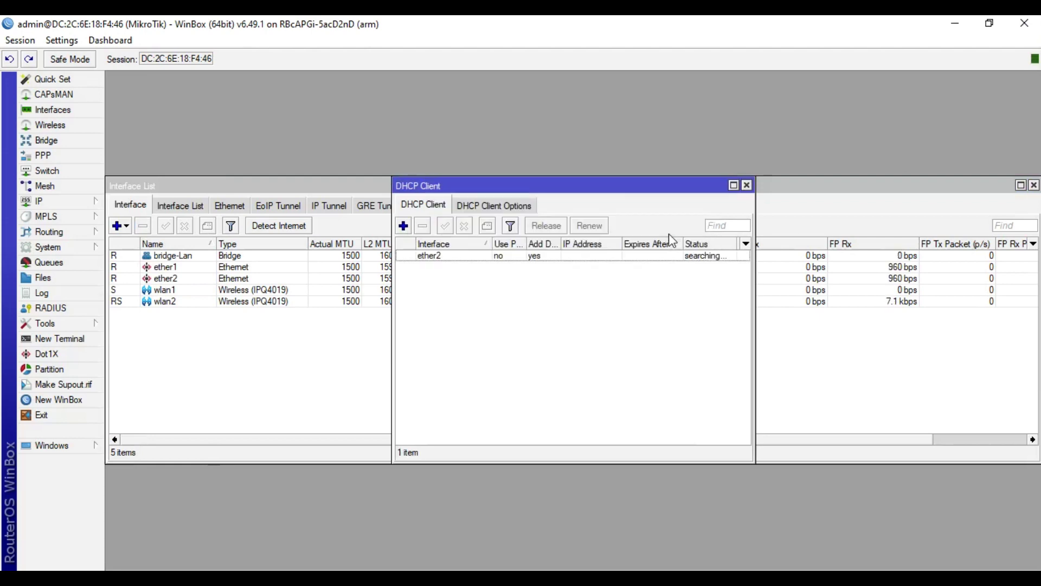
drag(629, 194, 797, 243)
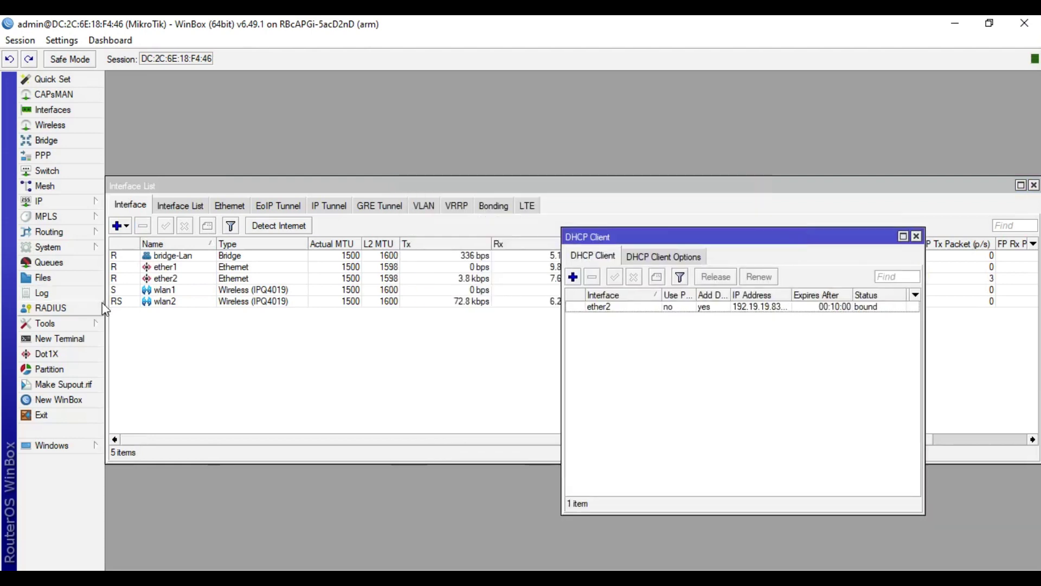
Step: Ping 8.8.8.8 from a new WinBox terminal and get replies
click(92, 338)
text(ping 8.8.8.8)
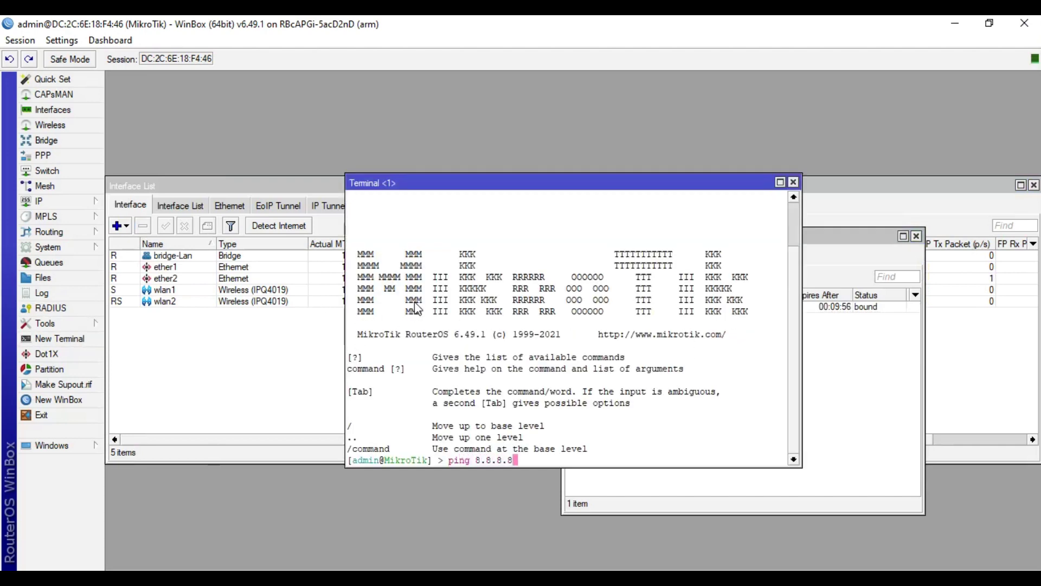
key(Return)
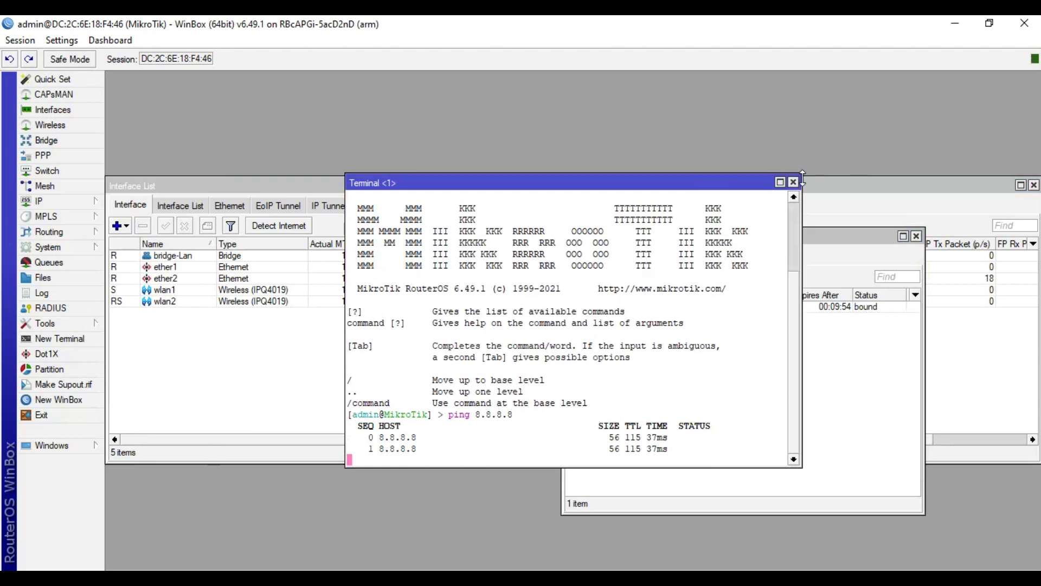
click(794, 181)
Step: Rerun ping google.com in Command Prompt, now receiving replies
key(alt+Tab)
key(Up)
key(Return)
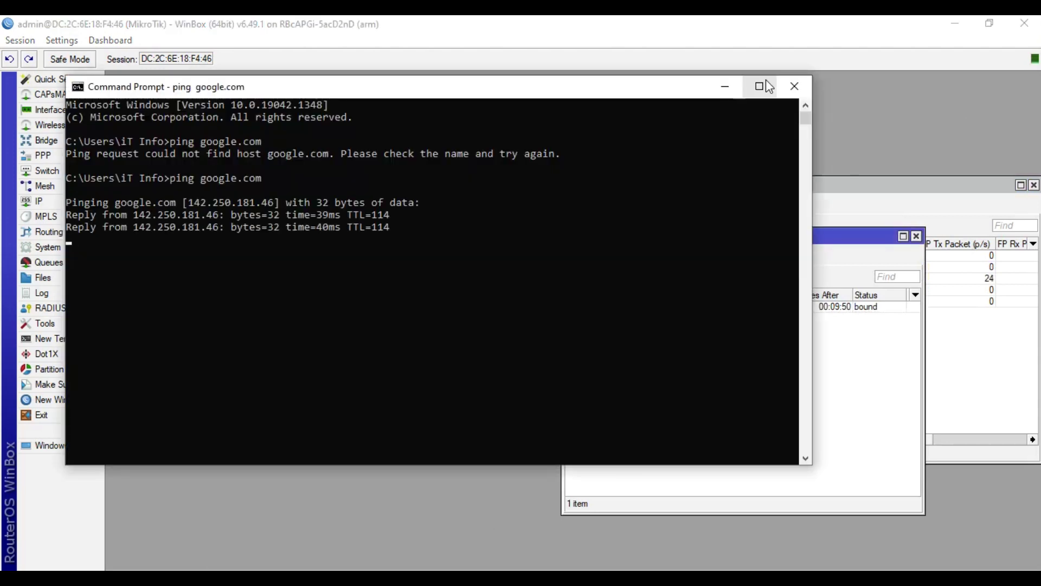
click(795, 86)
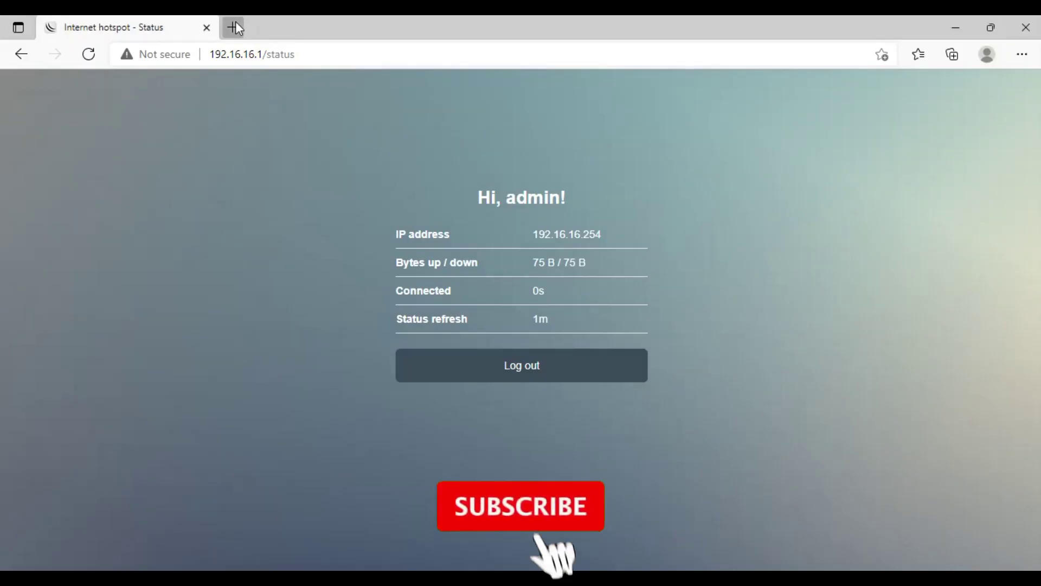
Step: Load google.com in a new Edge tab, then minimise the browser
click(235, 24)
text(g)
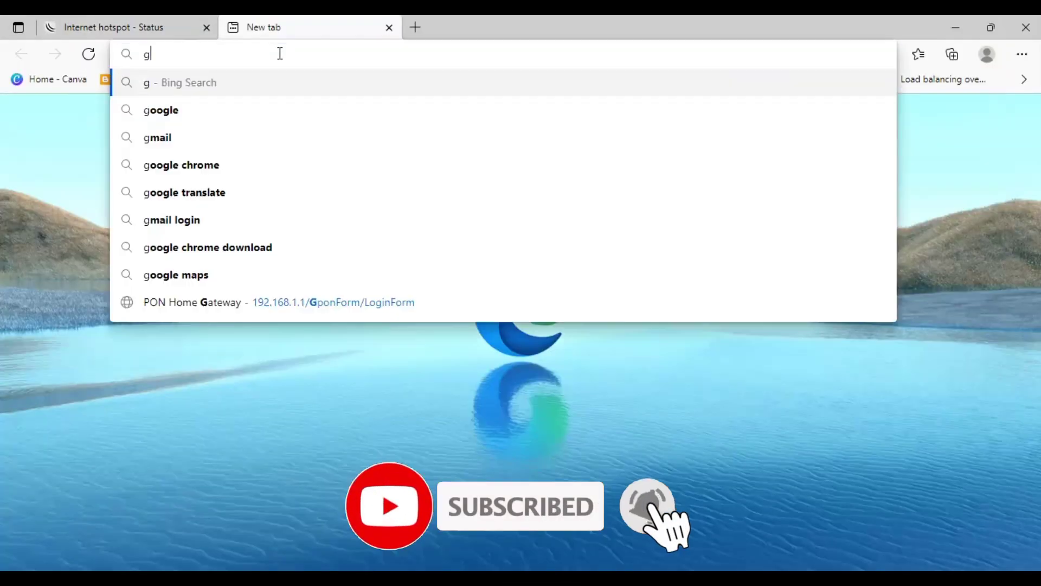
text(oogle.com)
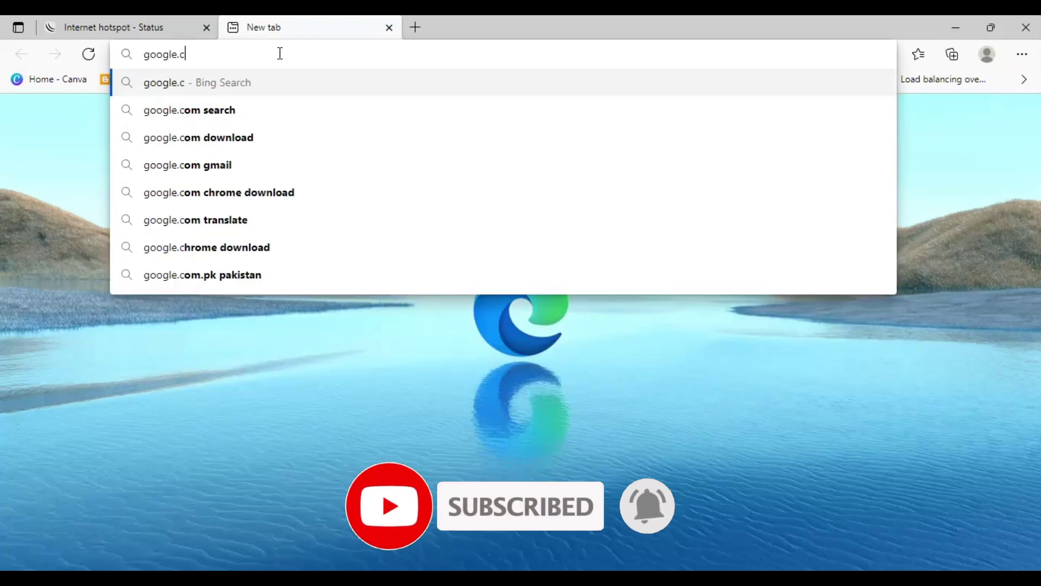
key(Return)
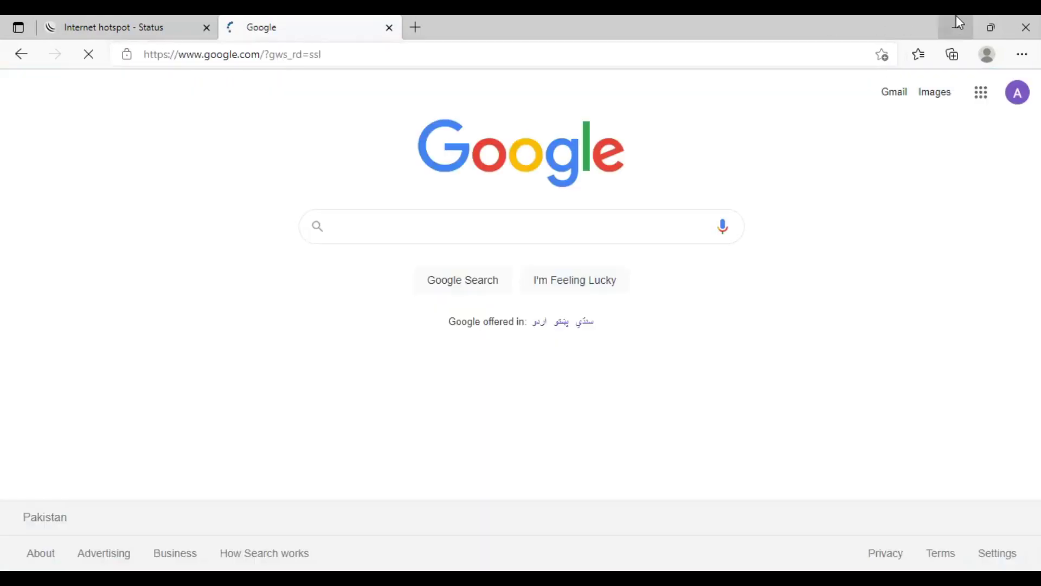
click(956, 22)
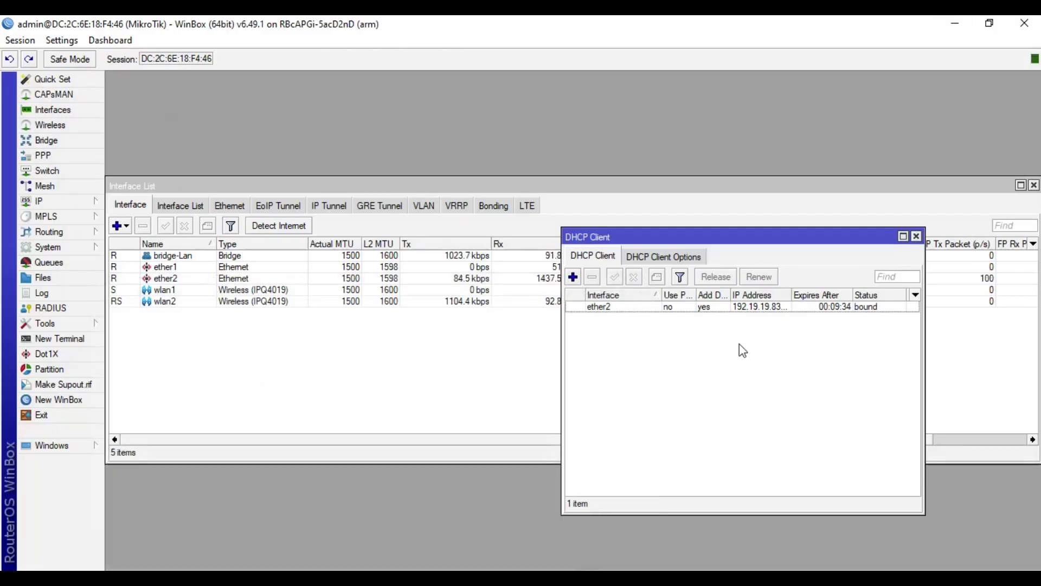
Step: Start a new wireless security profile in dynamic keys mode
click(916, 236)
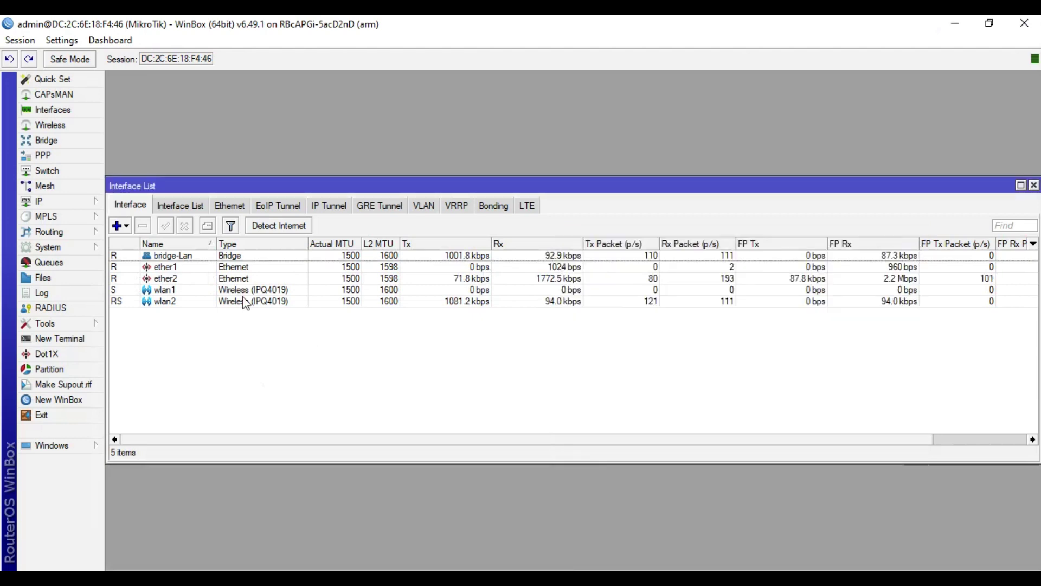
click(50, 125)
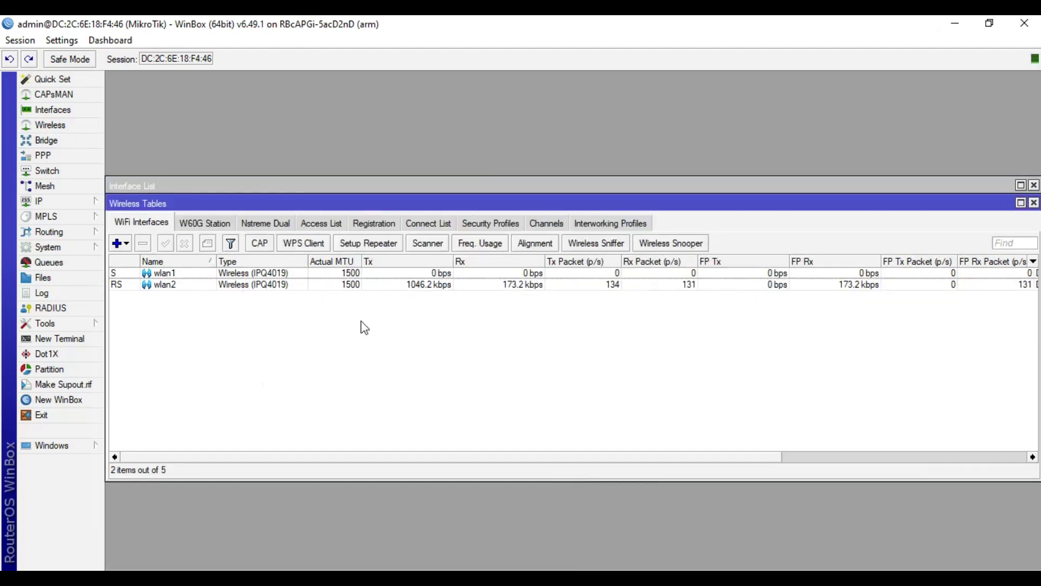
click(489, 224)
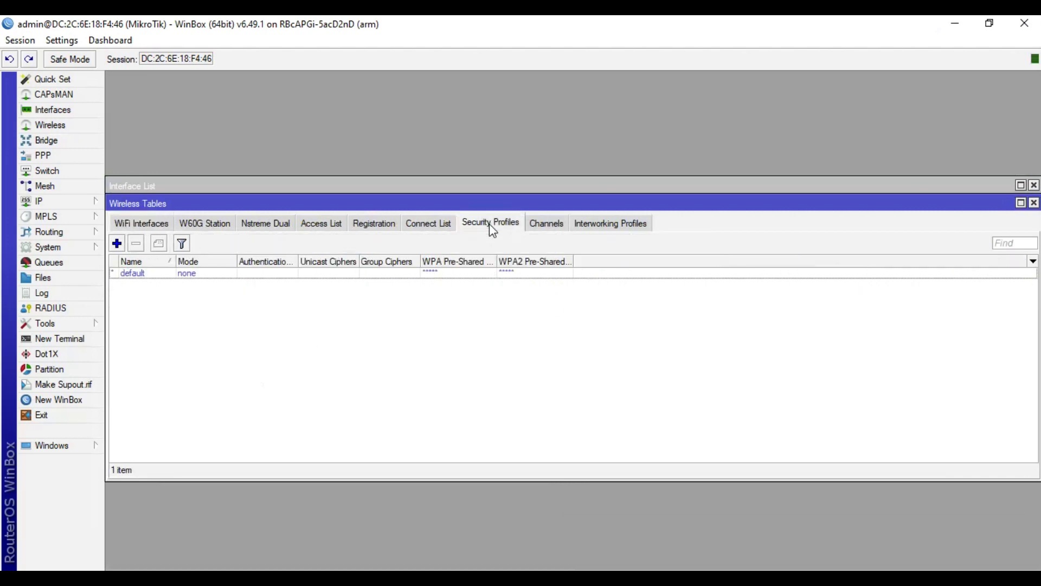
click(116, 243)
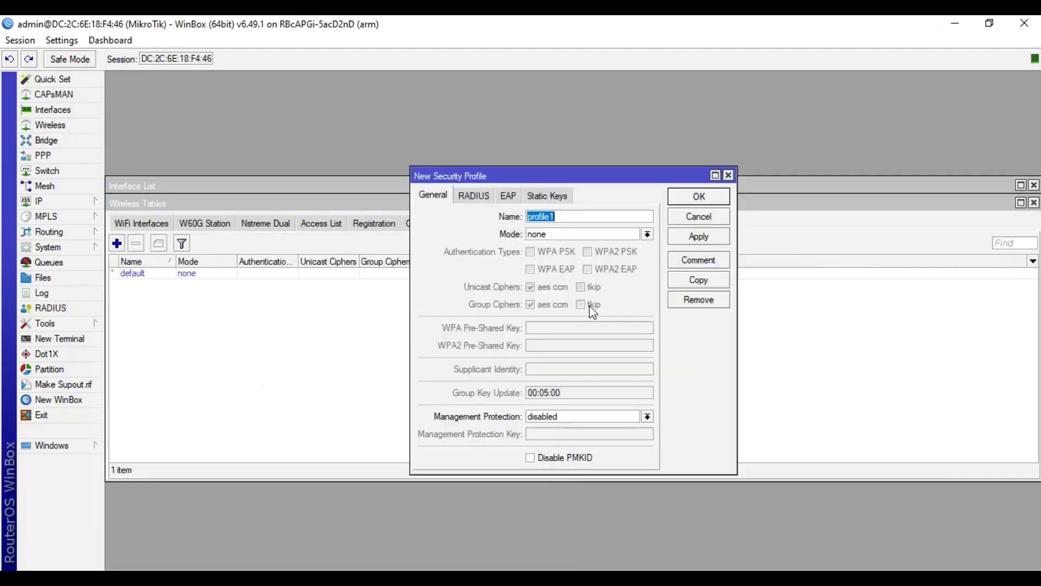
text(24G)
click(593, 236)
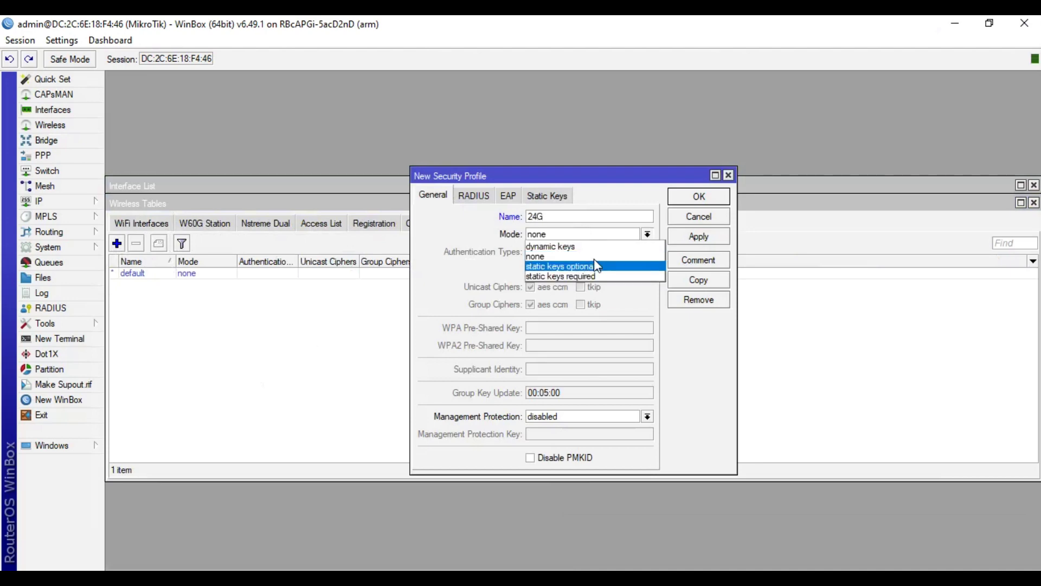
click(596, 248)
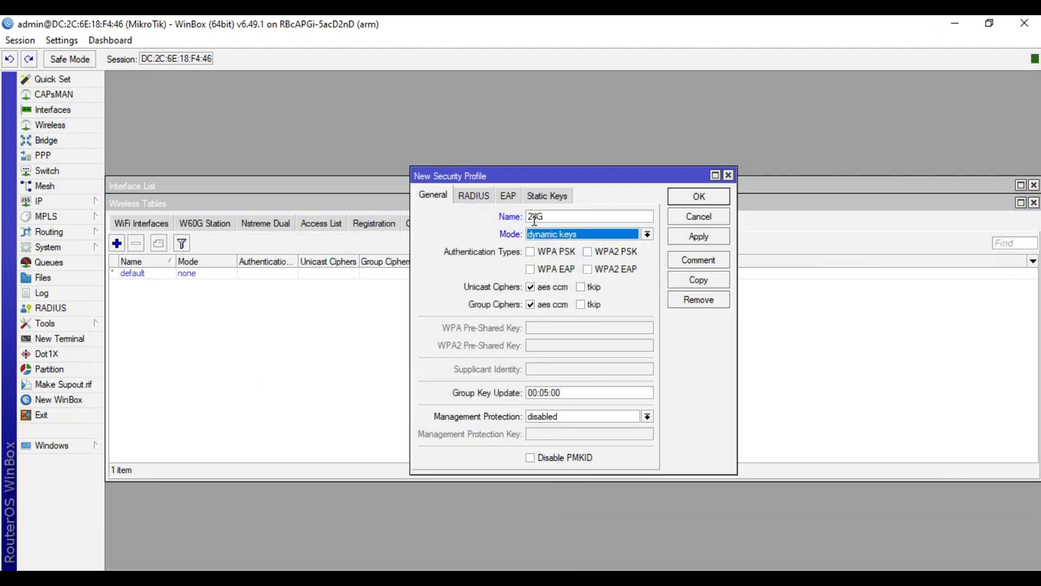
Step: Name the profile 2G, enable WPA and WPA2 PSK, enter the pre-shared key, and apply
click(540, 217)
click(555, 252)
click(603, 254)
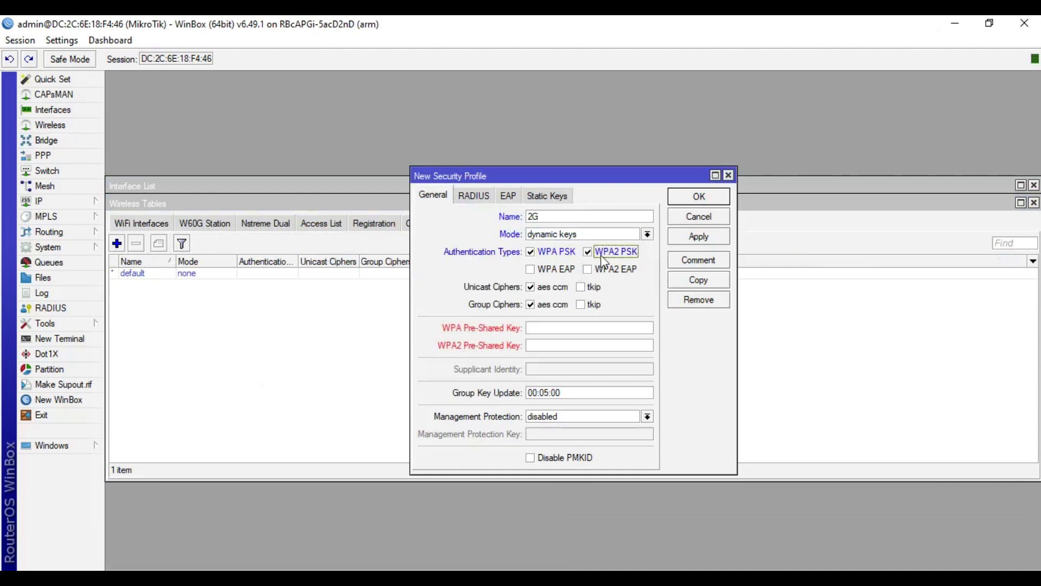
click(581, 330)
text(********)
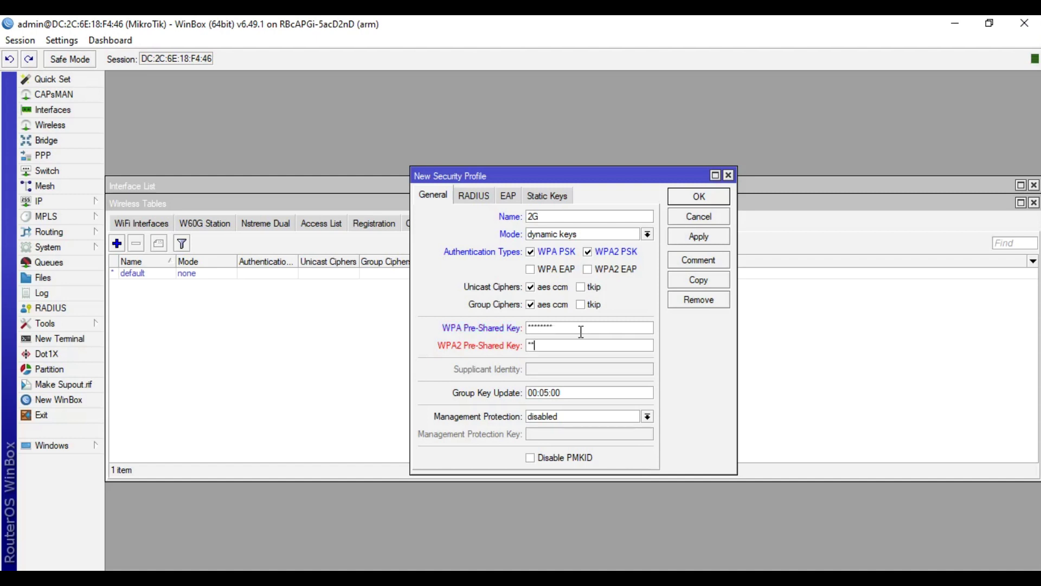
text(********)
click(704, 237)
Step: Copy the 2G profile into a new 5G profile and close both profile windows
click(708, 279)
text(5G)
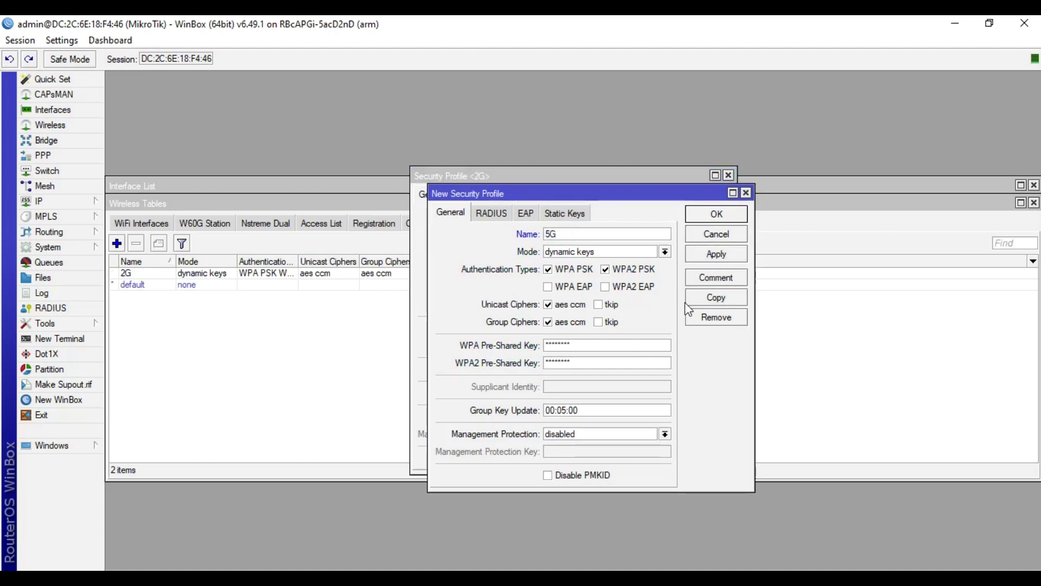
click(718, 256)
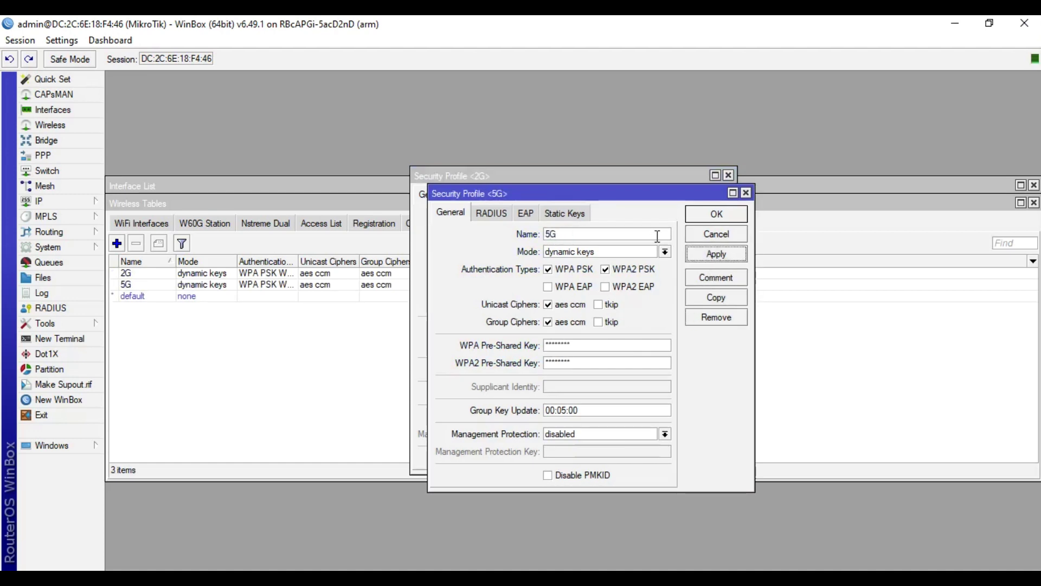
click(707, 217)
click(683, 197)
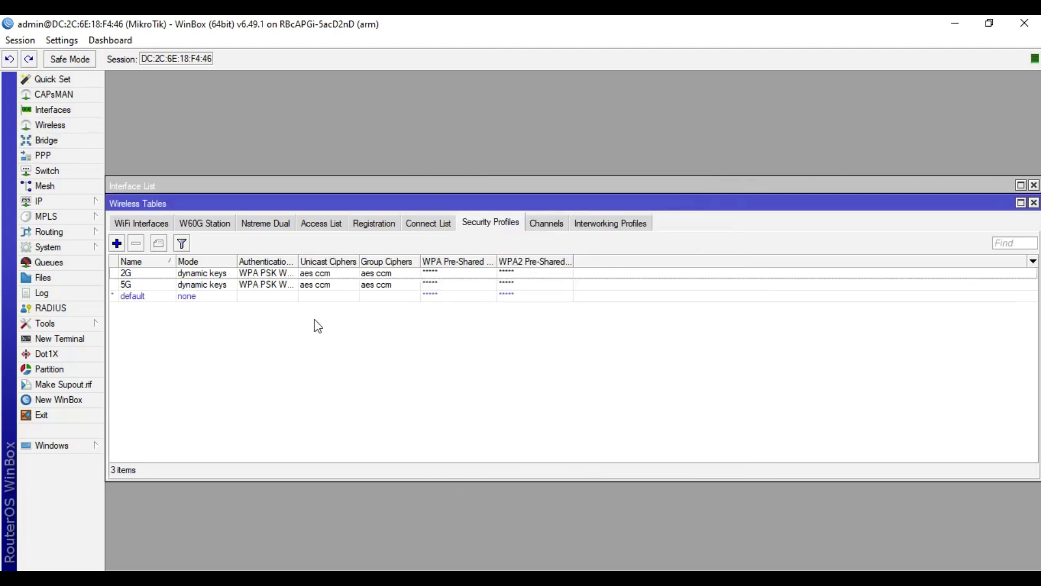
Step: Assign the 2G security profile to wlan1 and save its settings
click(132, 220)
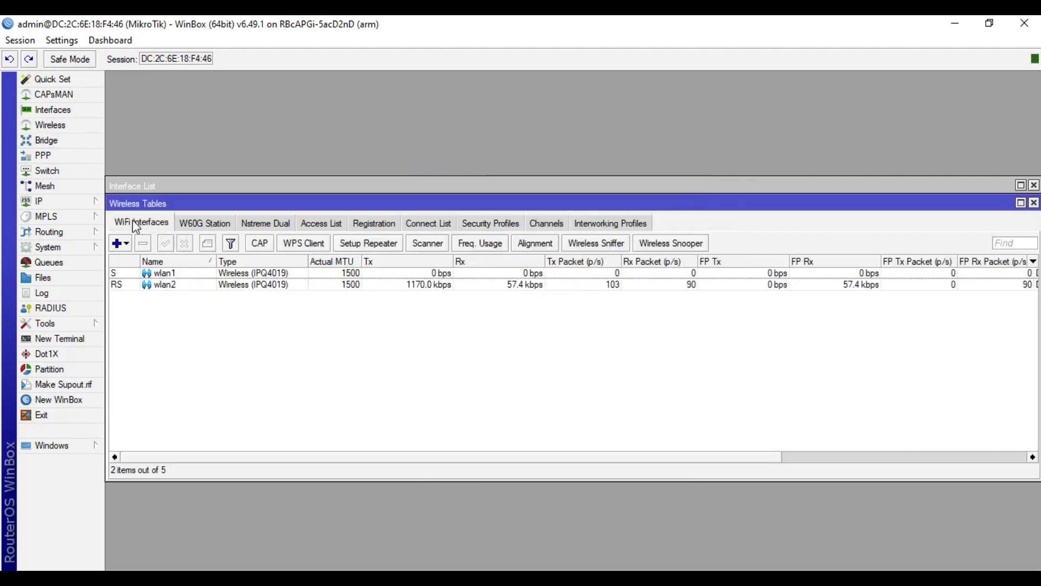
click(197, 274)
double_click(196, 275)
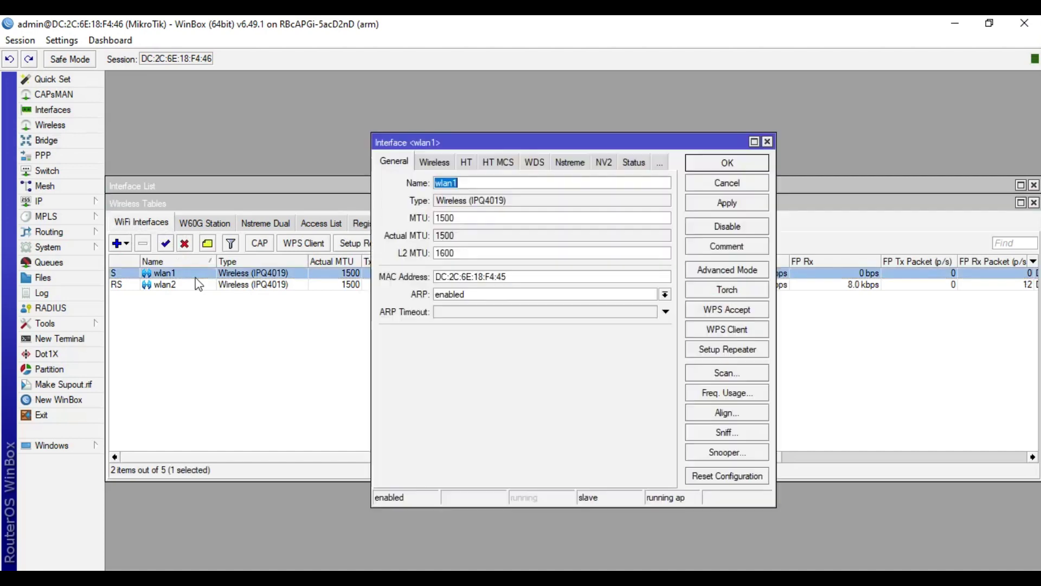
click(429, 165)
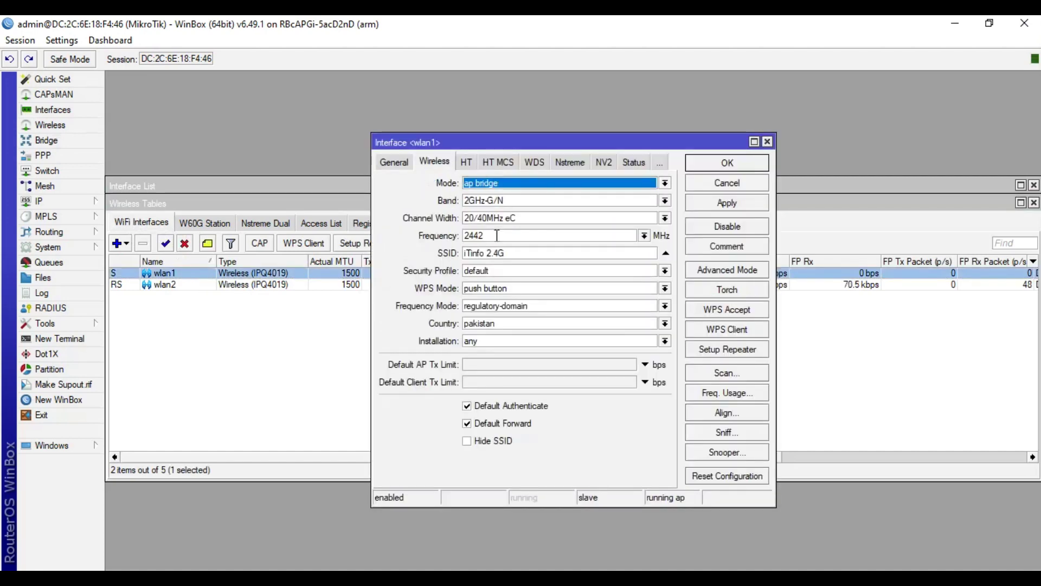
click(597, 273)
click(587, 291)
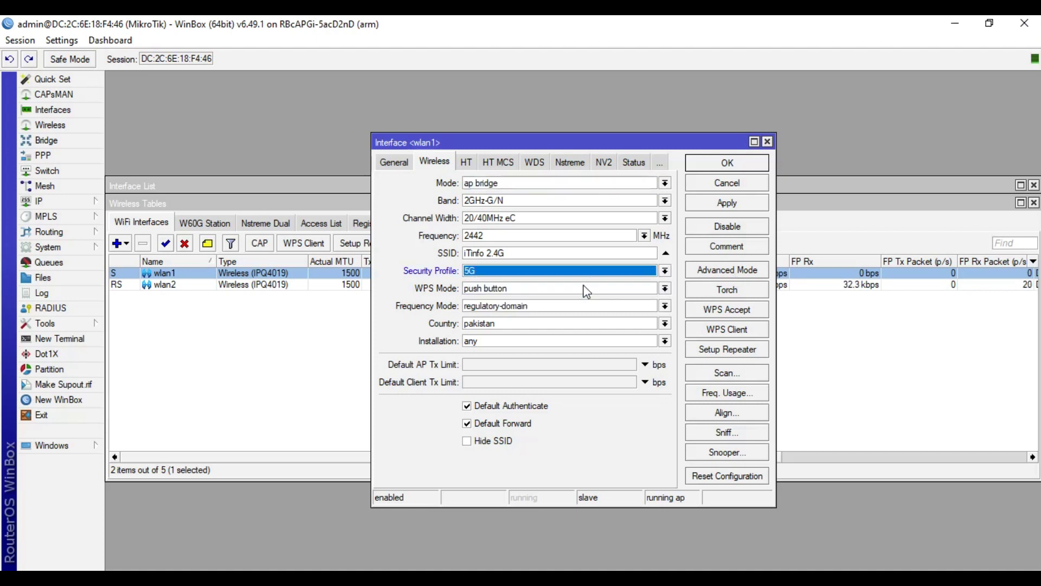
click(585, 270)
click(577, 283)
click(759, 204)
click(726, 167)
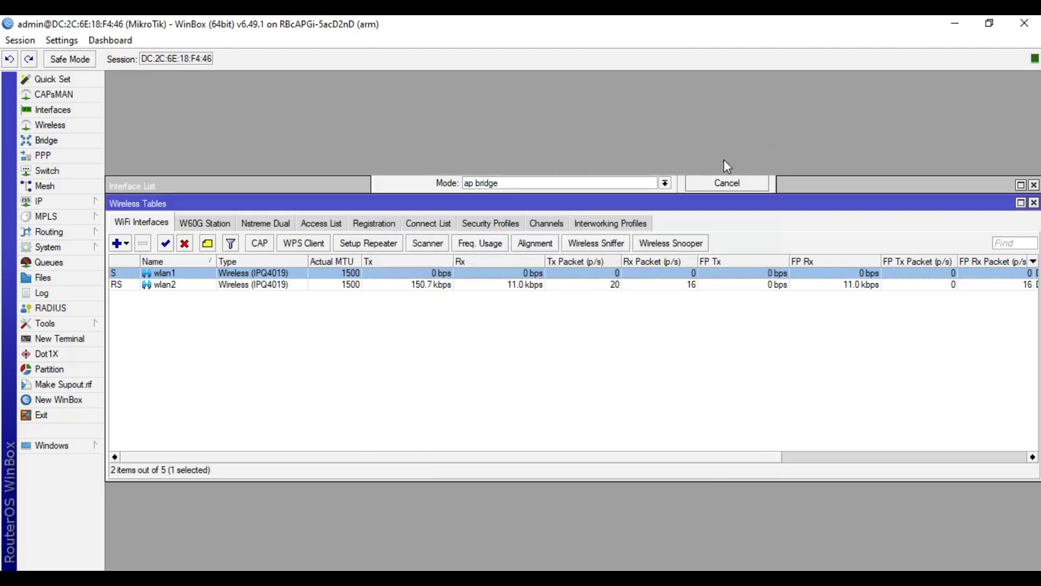
Step: Assign the 5G security profile to wlan2 and save its settings
double_click(331, 285)
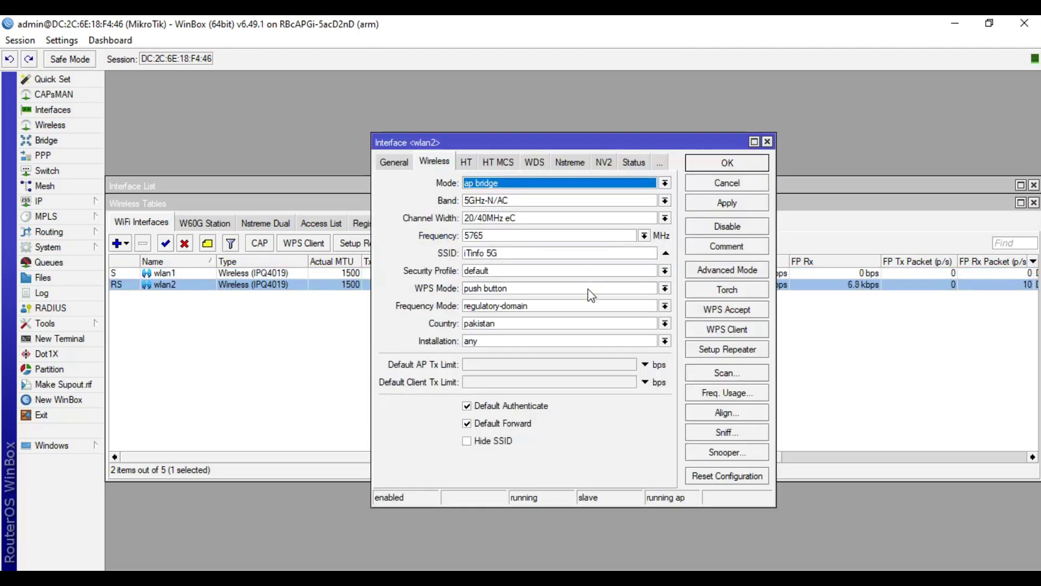
click(591, 272)
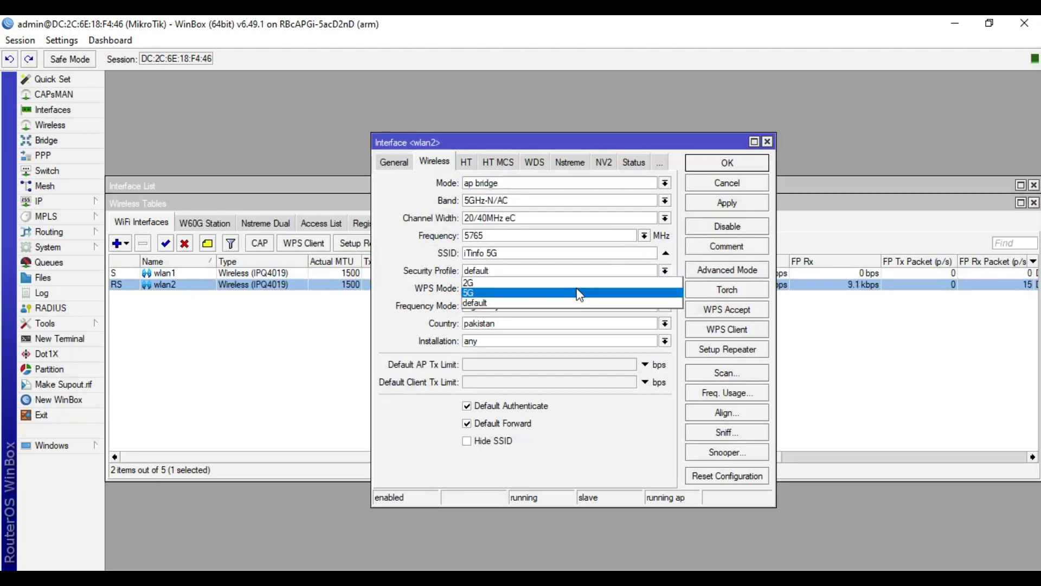
click(580, 294)
click(705, 204)
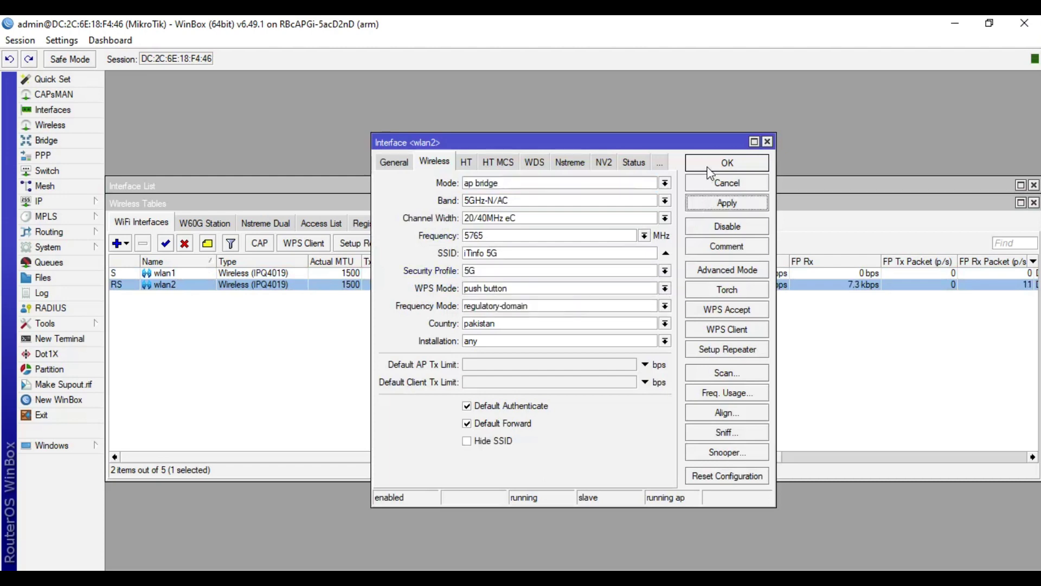
click(711, 173)
click(534, 345)
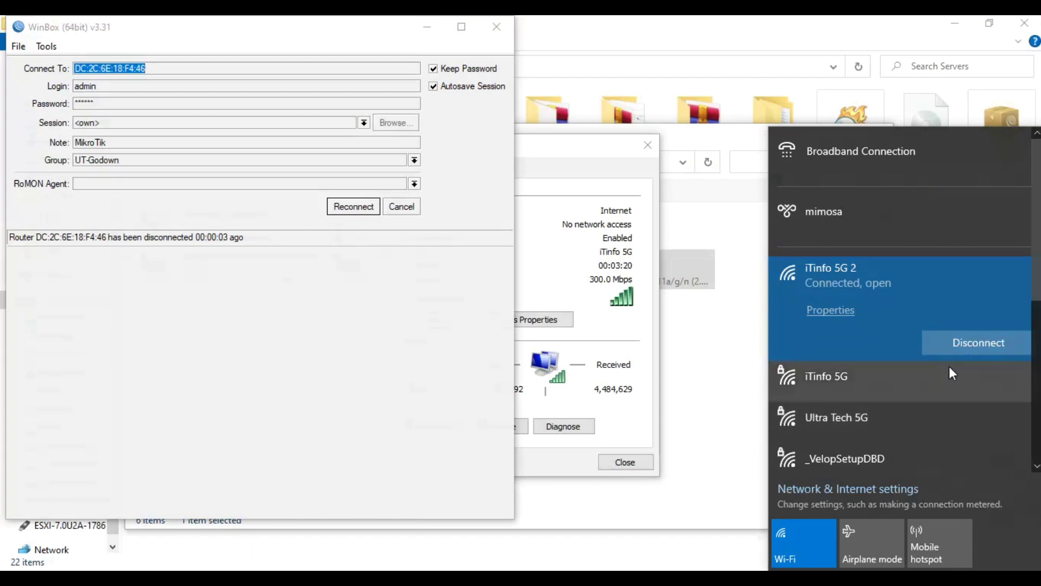
Step: Try connecting the PC's Wi-Fi to the iTinfo 5G network
click(929, 383)
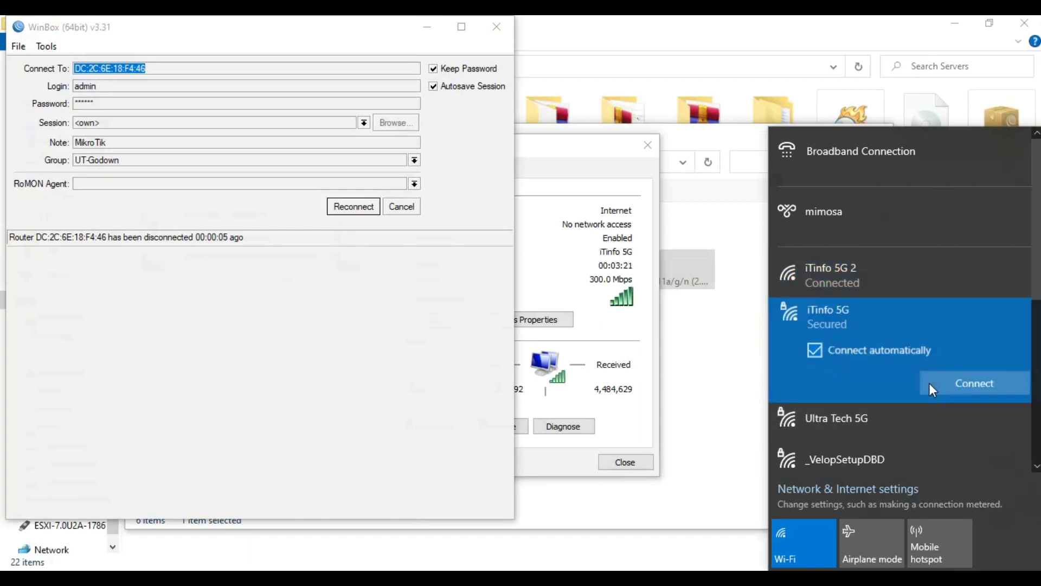
click(949, 386)
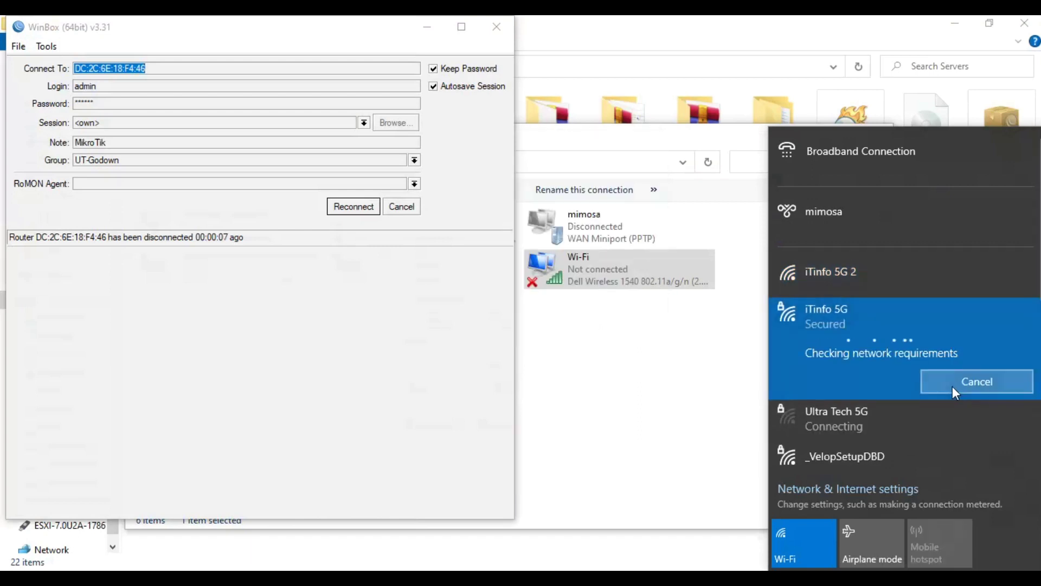
click(591, 369)
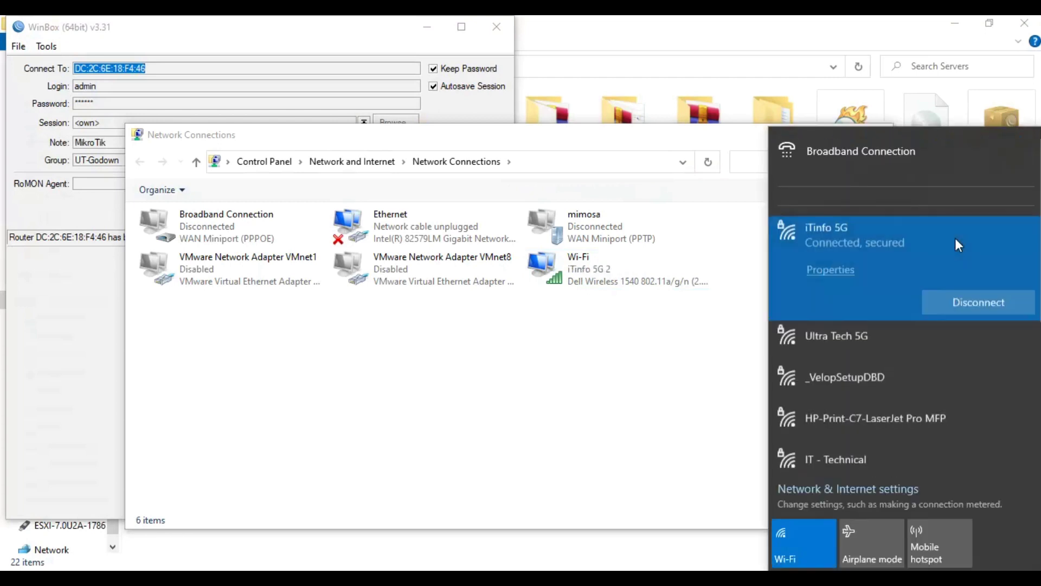
scroll(916, 333, down, 5)
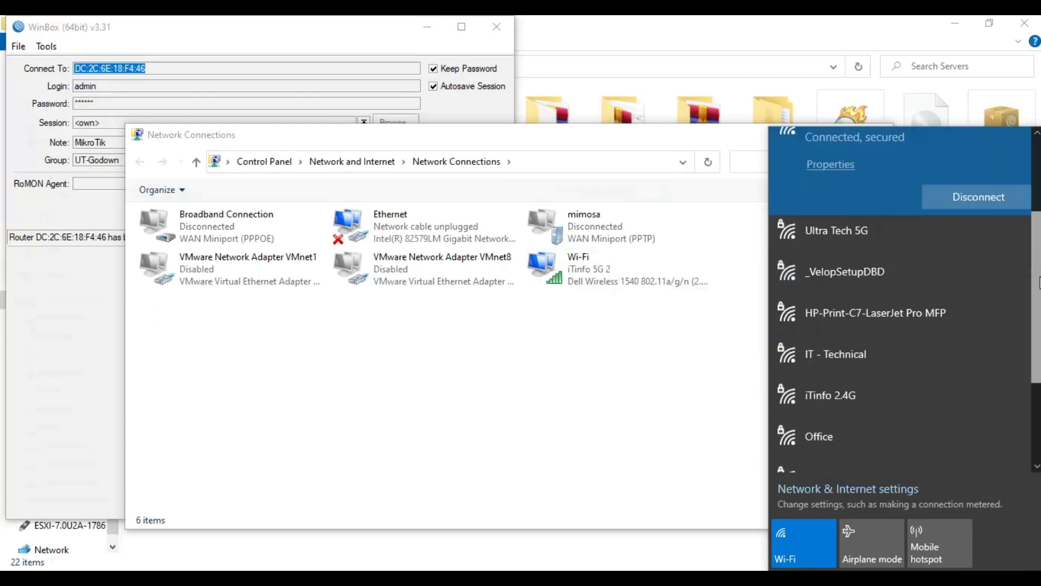
Step: Join the iTinfo 2.4G network using its security key
click(911, 332)
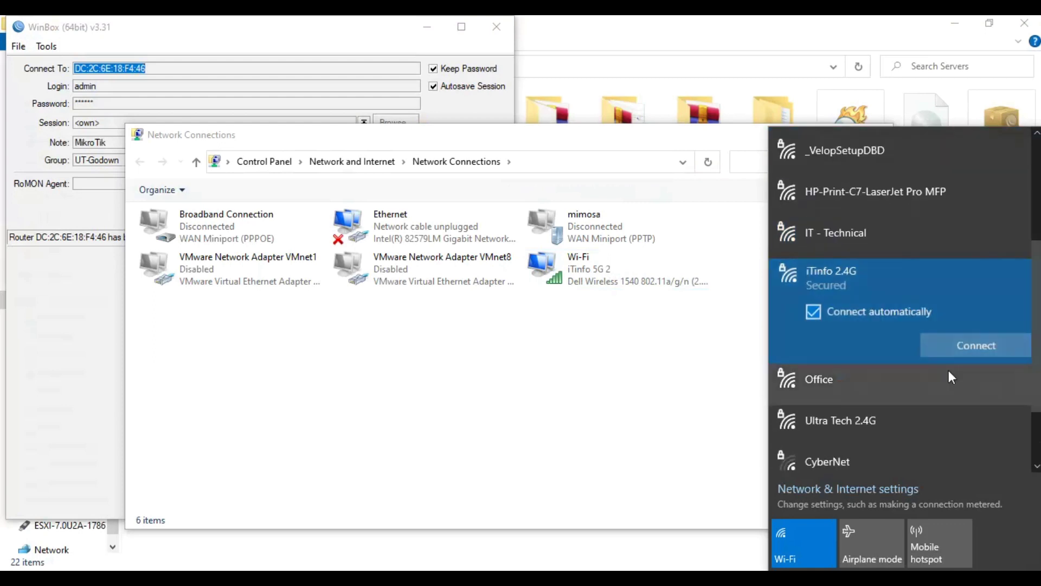
click(994, 346)
text(*********)
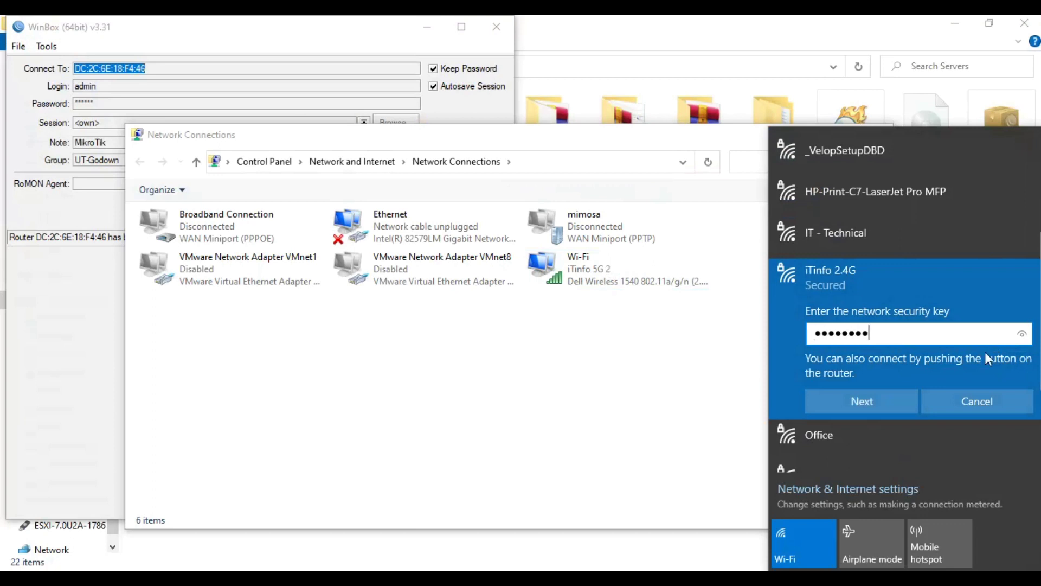
click(891, 400)
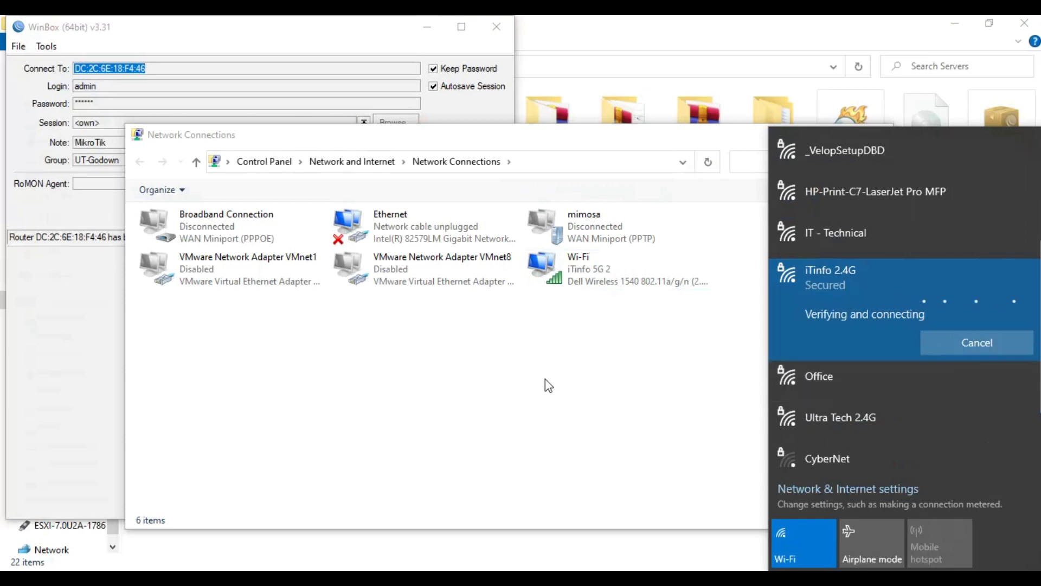
Step: Check the Wi-Fi details: IPv4 192.16.16.254 with gateway 192.16.16.1
click(584, 283)
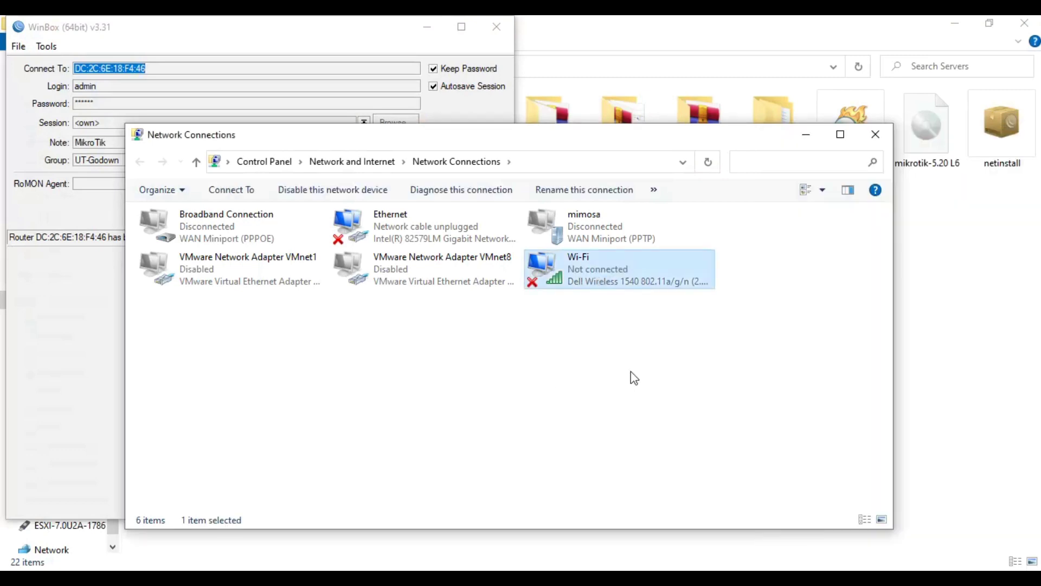
click(634, 378)
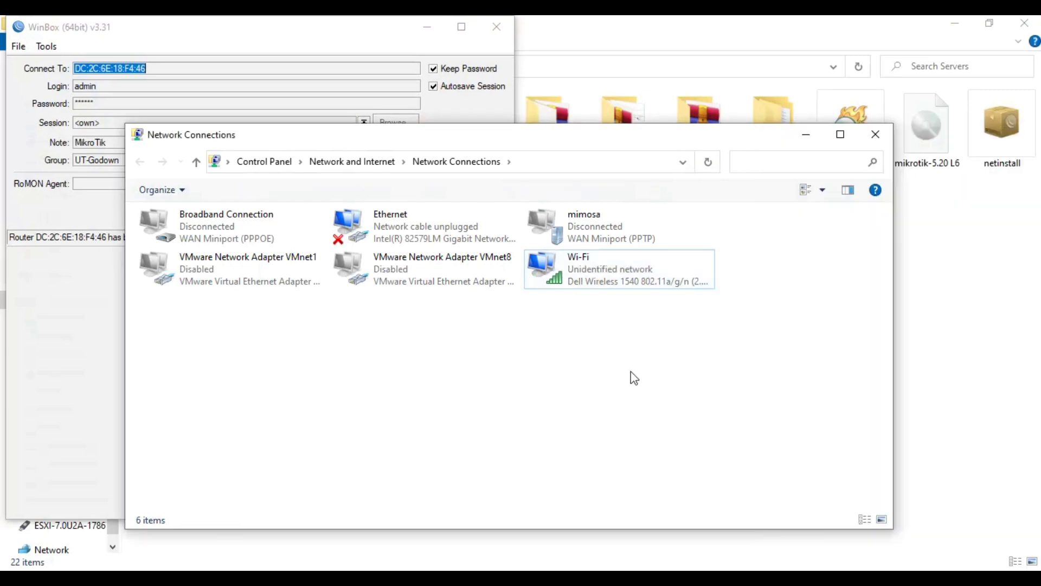
click(601, 294)
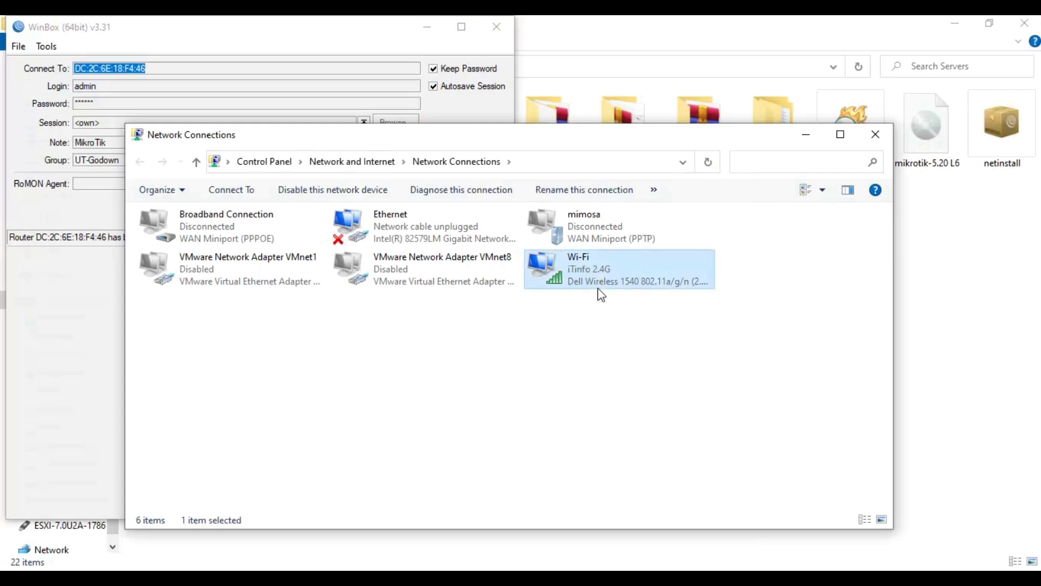
double_click(601, 295)
click(446, 326)
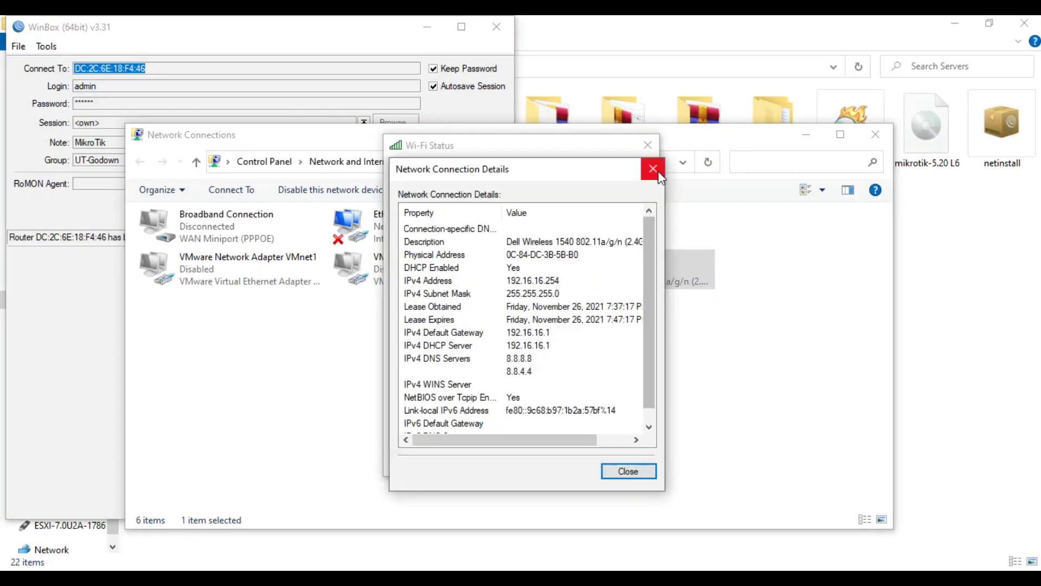
click(658, 173)
click(649, 143)
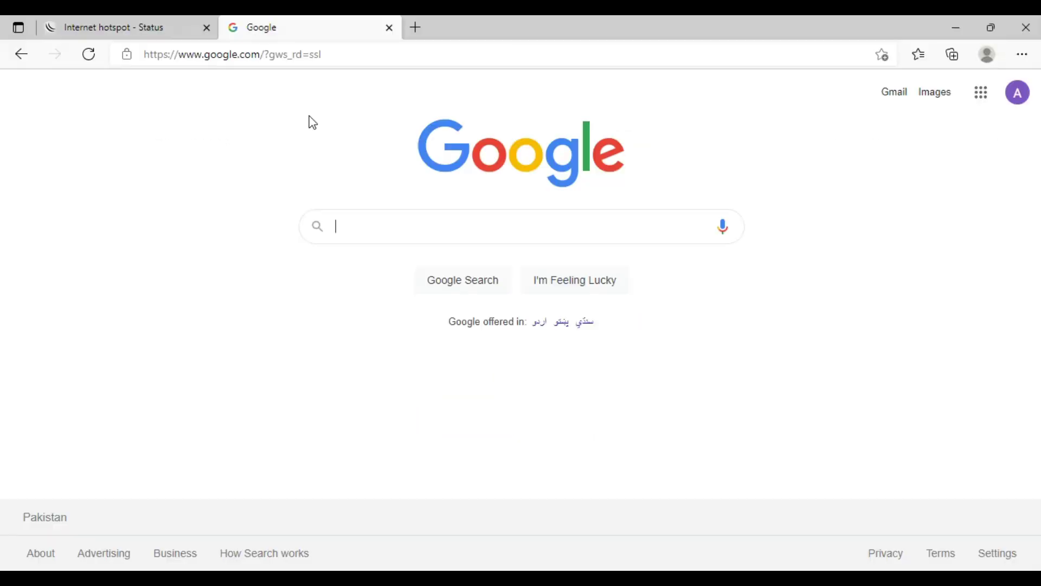
click(214, 21)
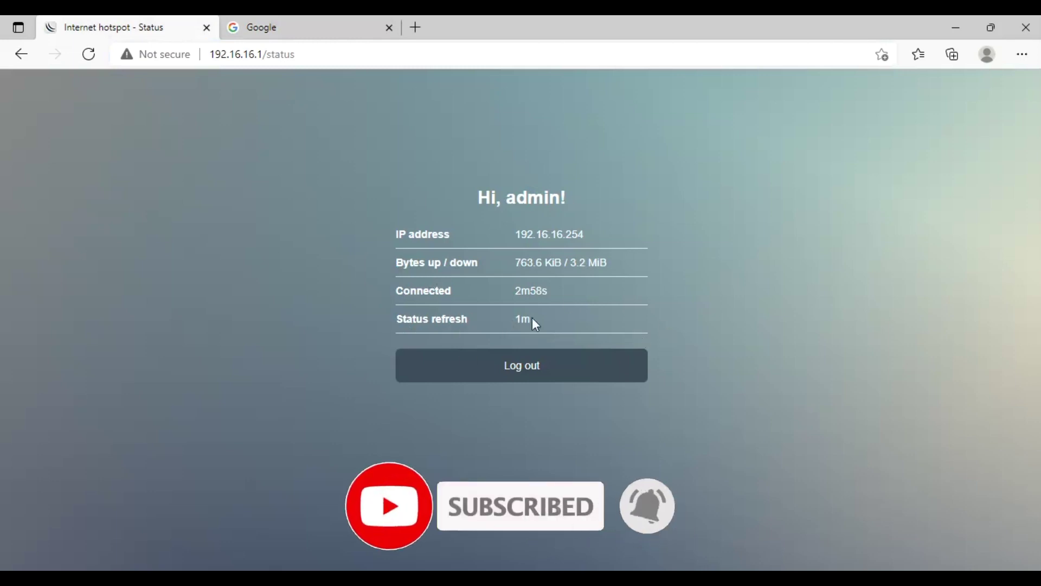
Step: Log out of the hotspot and log back in as admin with its password
click(536, 367)
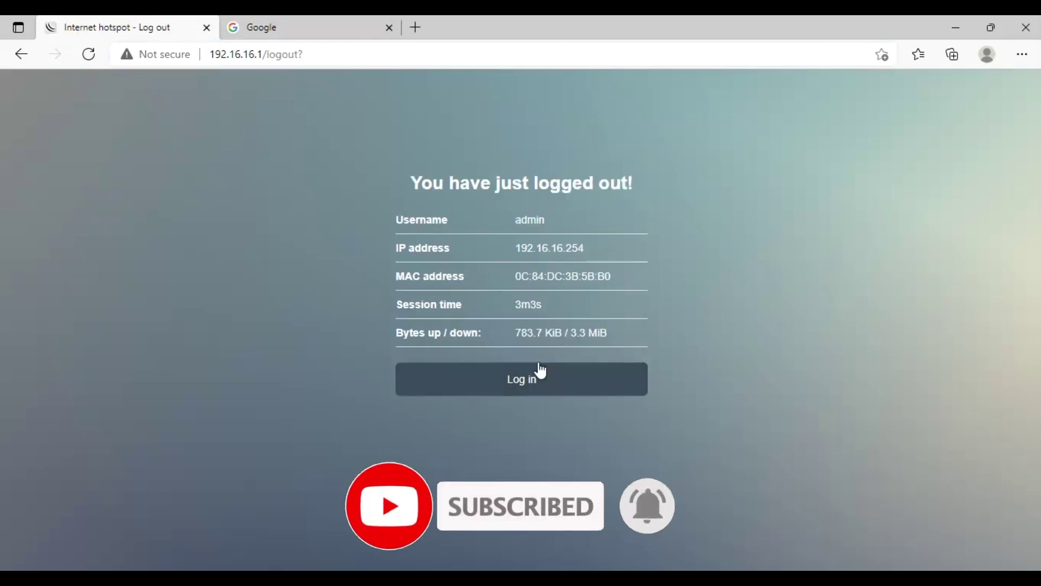
click(530, 387)
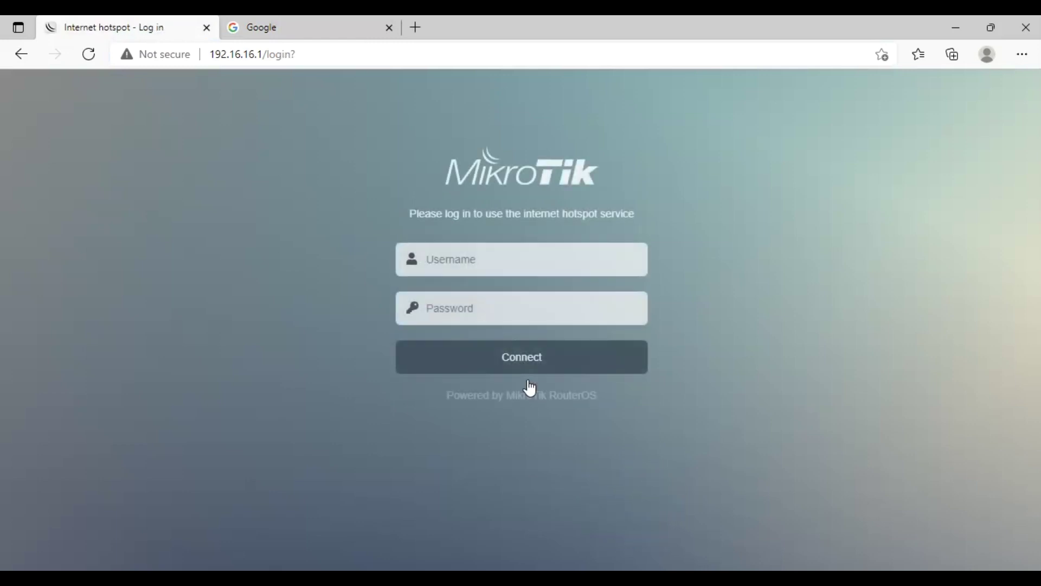
click(470, 246)
text(admin)
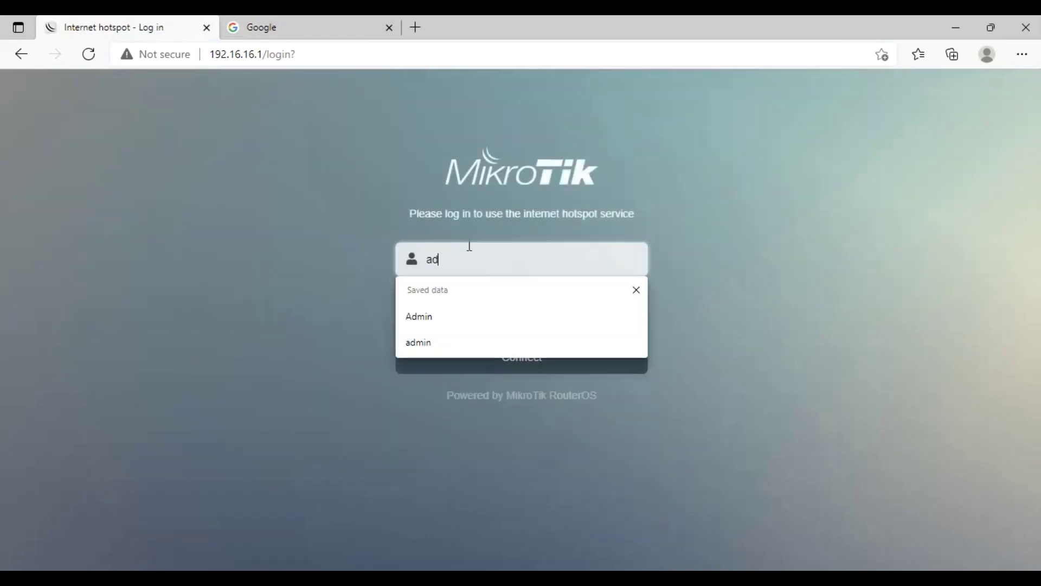
key(Tab)
text(admin)
key(Return)
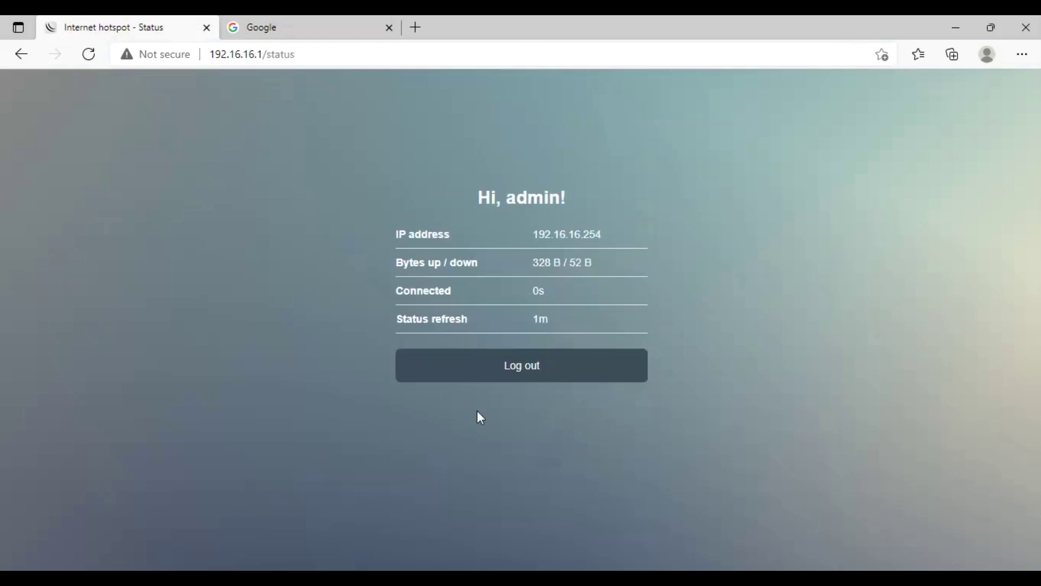
key(alt+Tab)
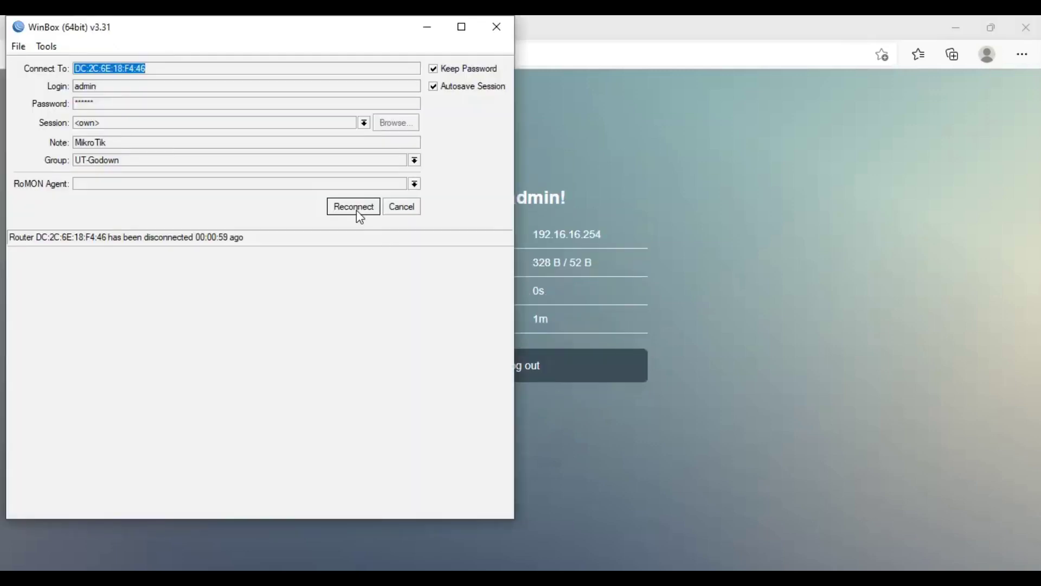
Step: Reconnect WinBox to the router at 192.16.16.1 via Neighbors and maximise the session
click(355, 208)
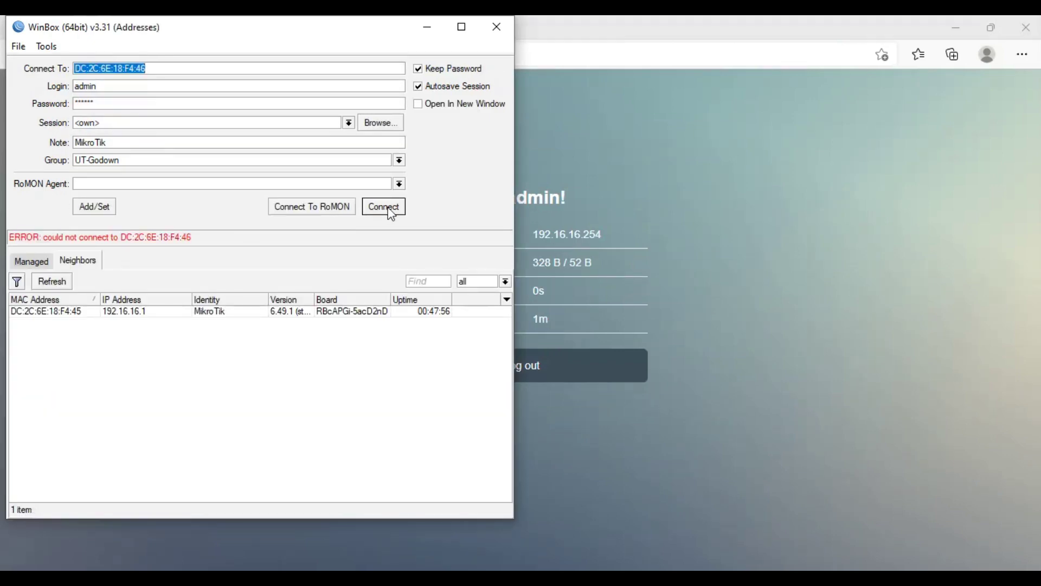
click(126, 313)
click(395, 211)
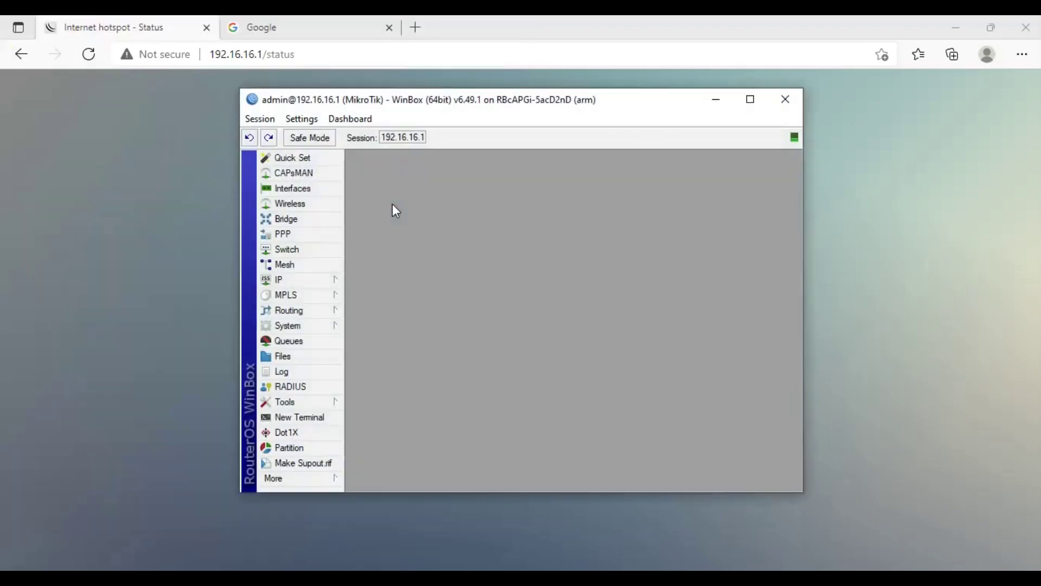
click(750, 99)
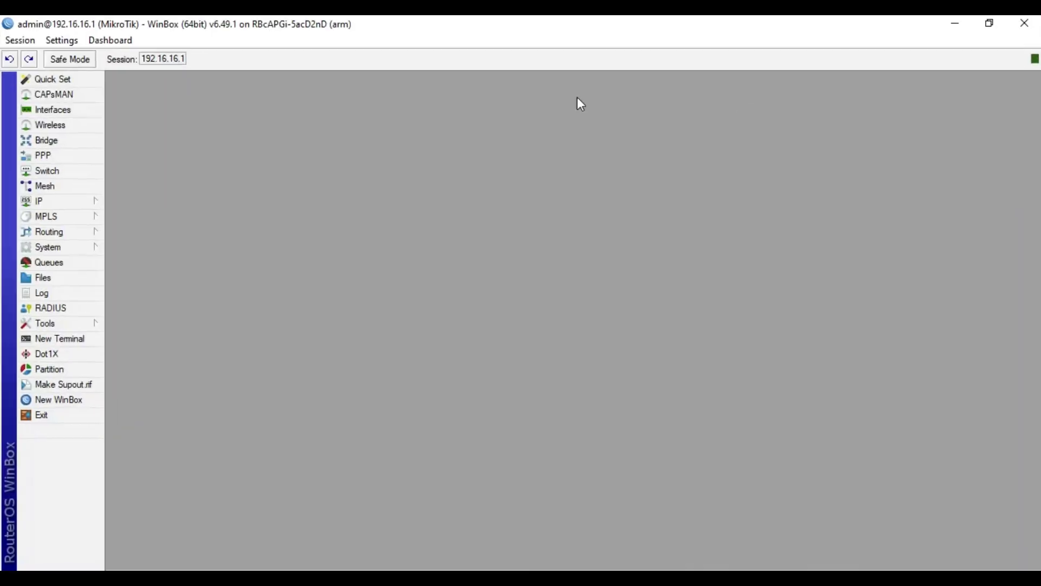
Step: Review hotspot Users and the active admin session at 192.16.16.254, then show Interfaces
click(75, 204)
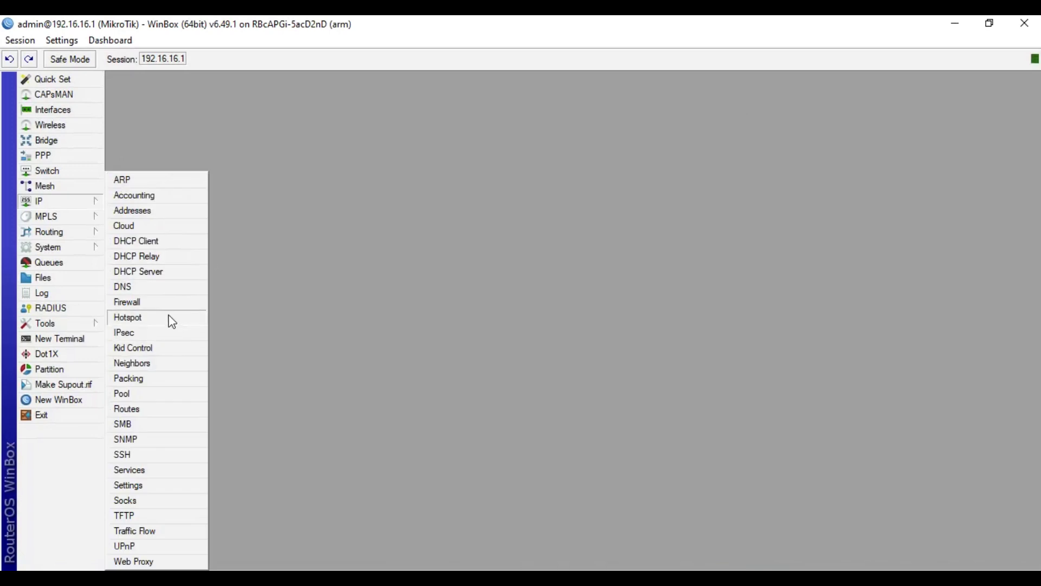
click(172, 321)
click(428, 211)
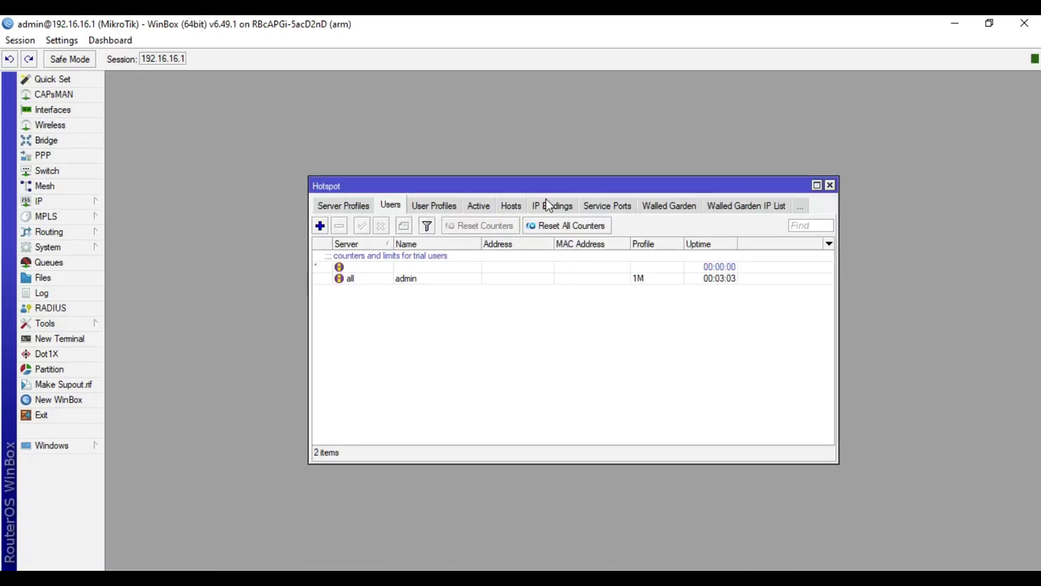
click(487, 206)
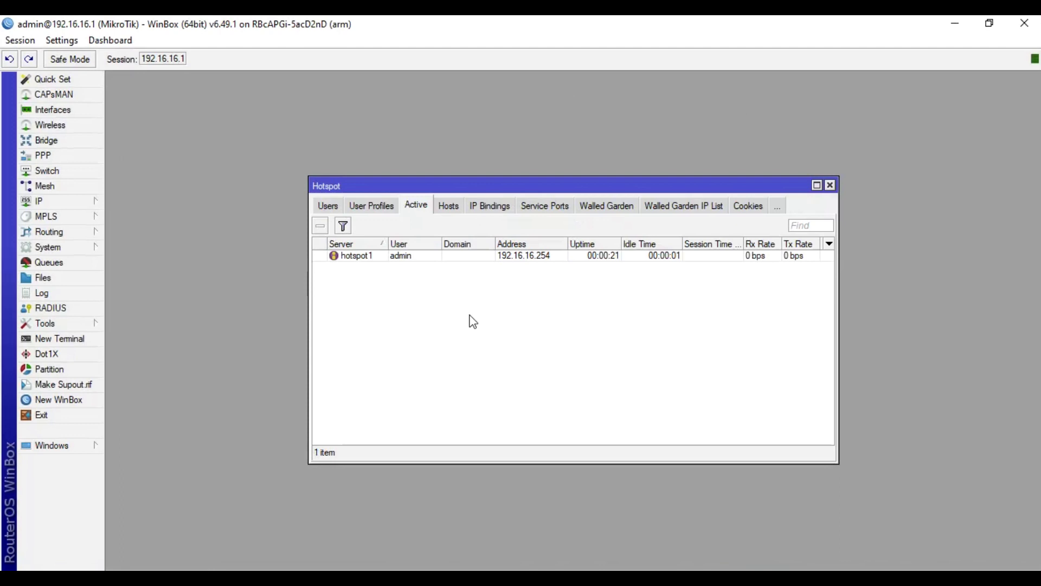
click(427, 259)
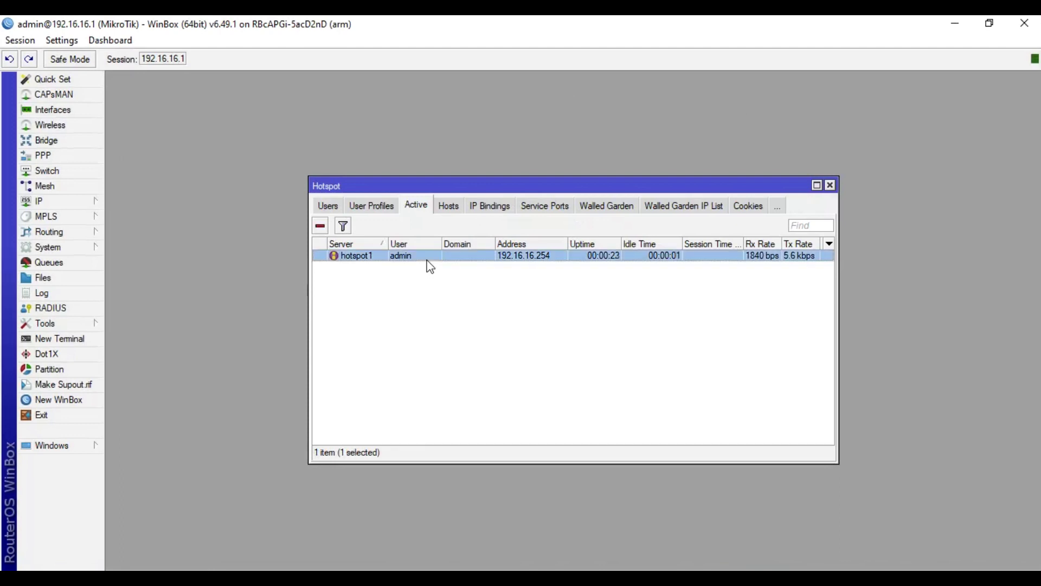
click(328, 206)
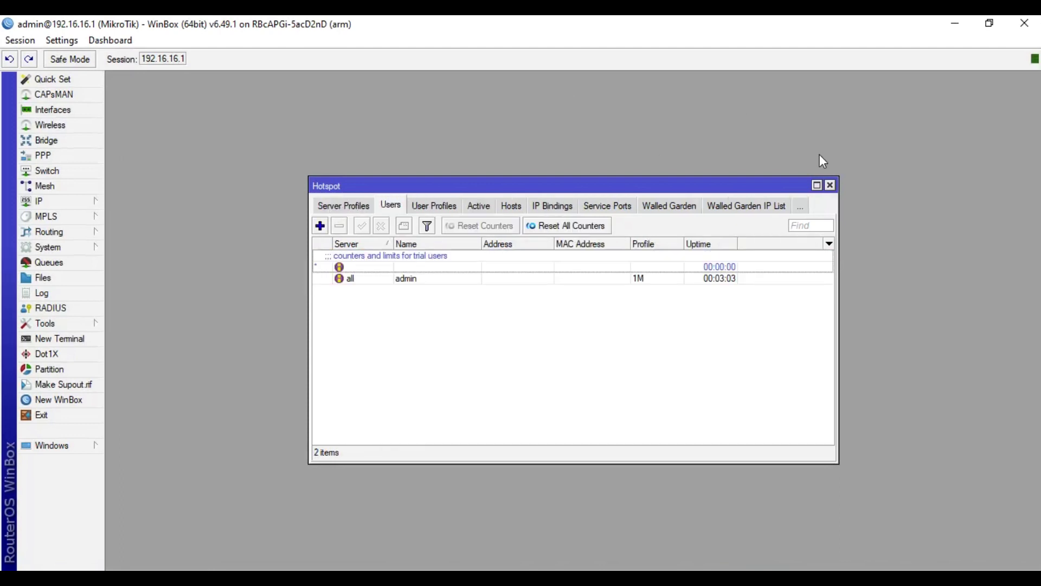
click(830, 186)
click(69, 110)
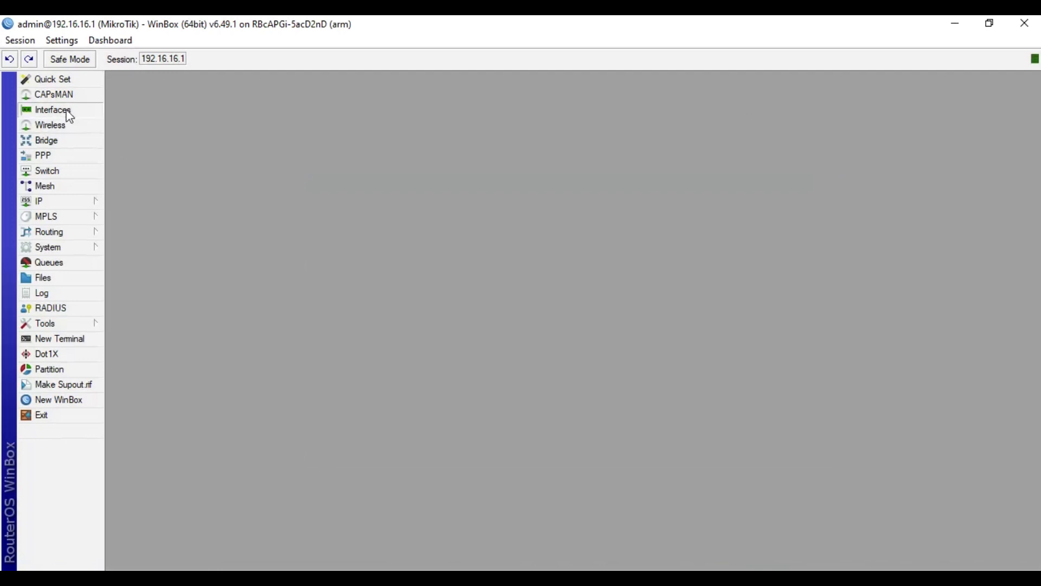